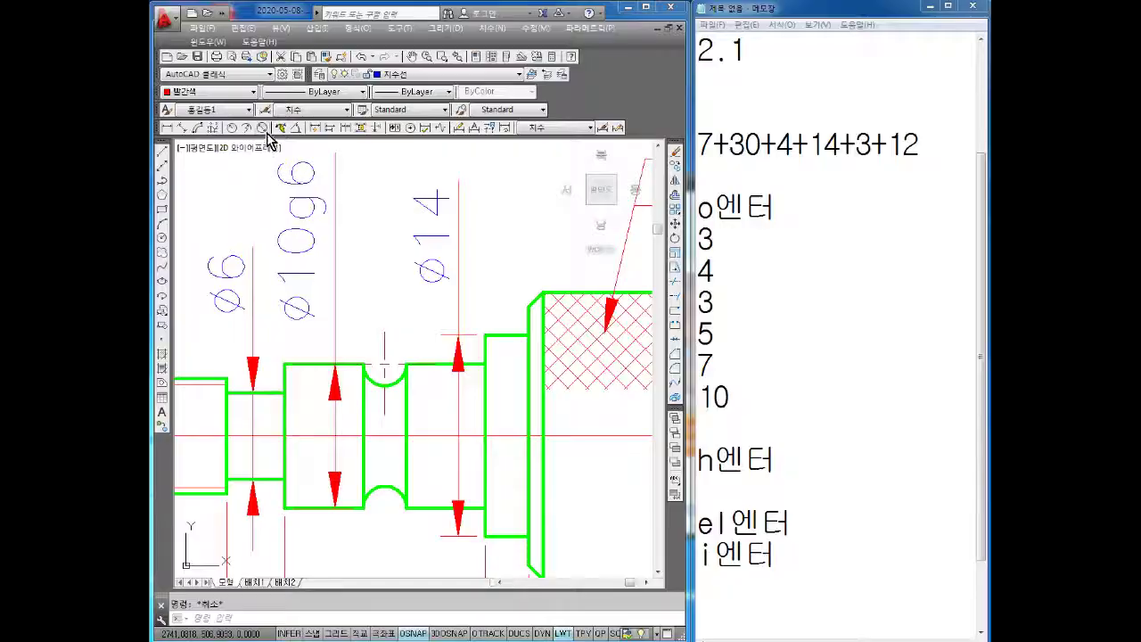
Start a diameter dimension on the shaft's small groove arc
left_click(264, 129)
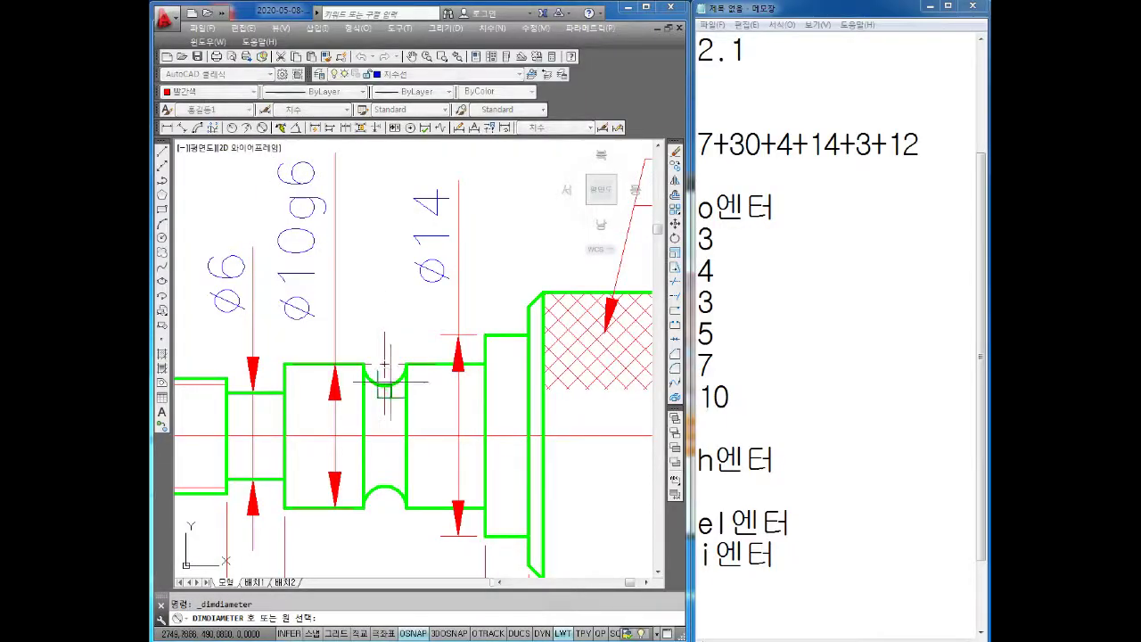
Place a Ø3 diameter dimension beside the groove arc
left_click(384, 384)
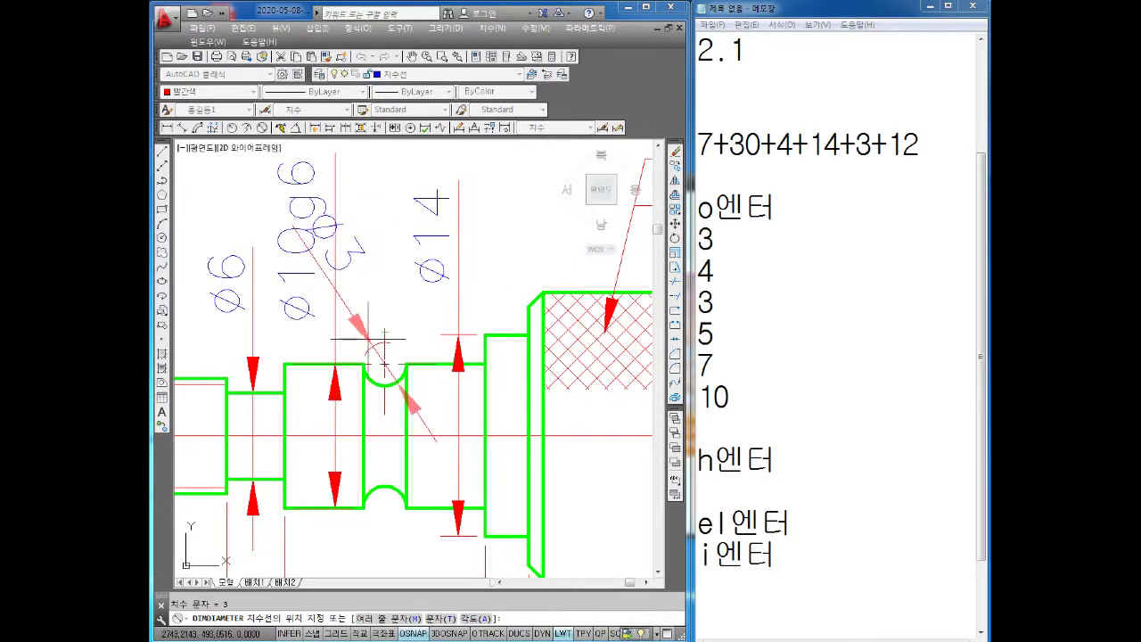
left_click(384, 339)
key("Escape")
scroll(464, 432, "down", 2)
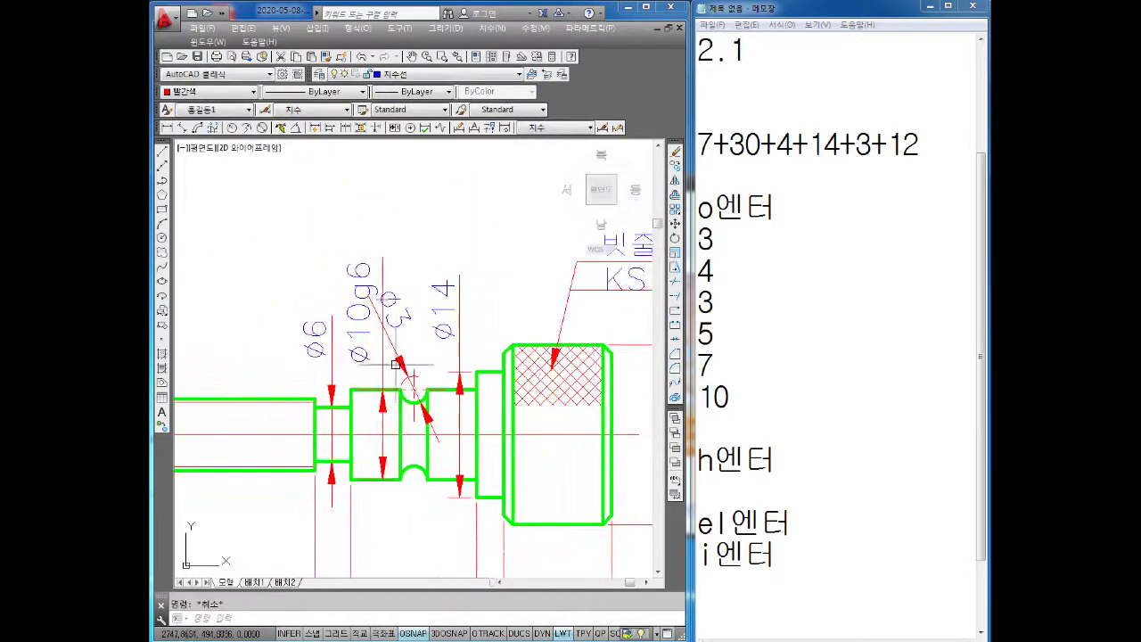
Move the Ø6 and Ø10g6 dimension texts further left, leaving Ø14 unchanged
left_click(332, 368)
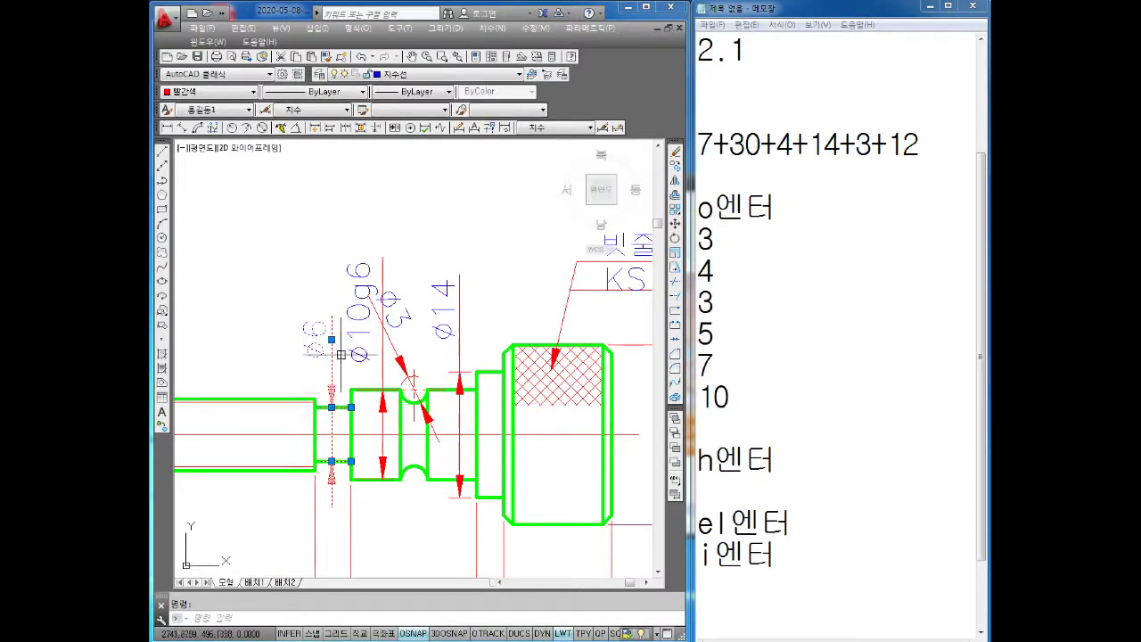
left_click(332, 340)
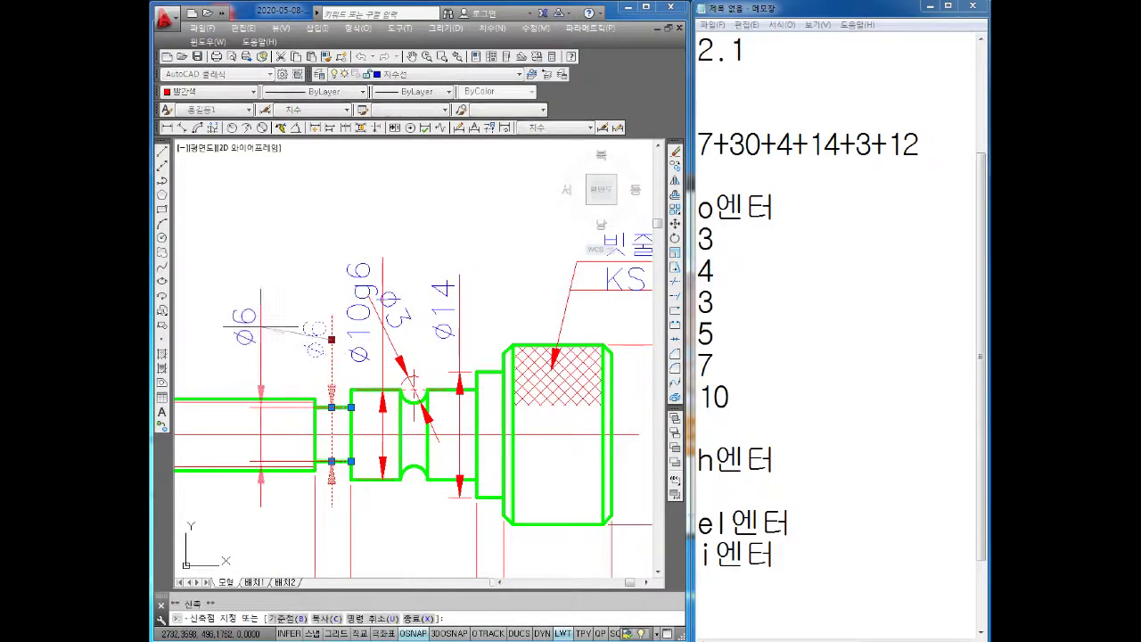
left_click(295, 323)
key("Escape")
left_click(356, 334)
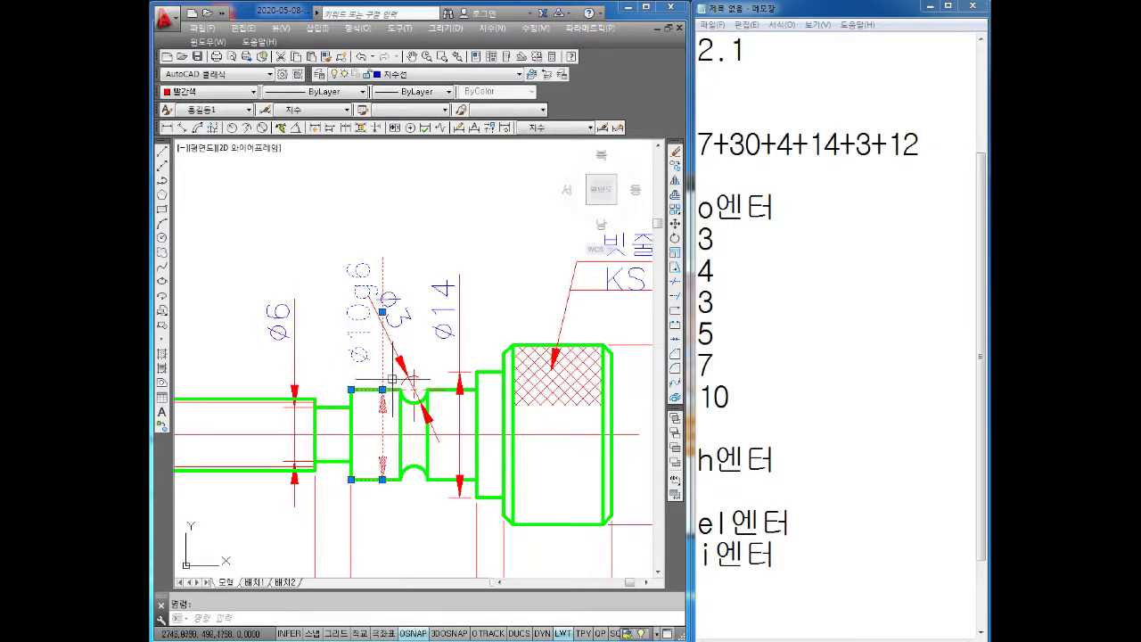
left_click(382, 312)
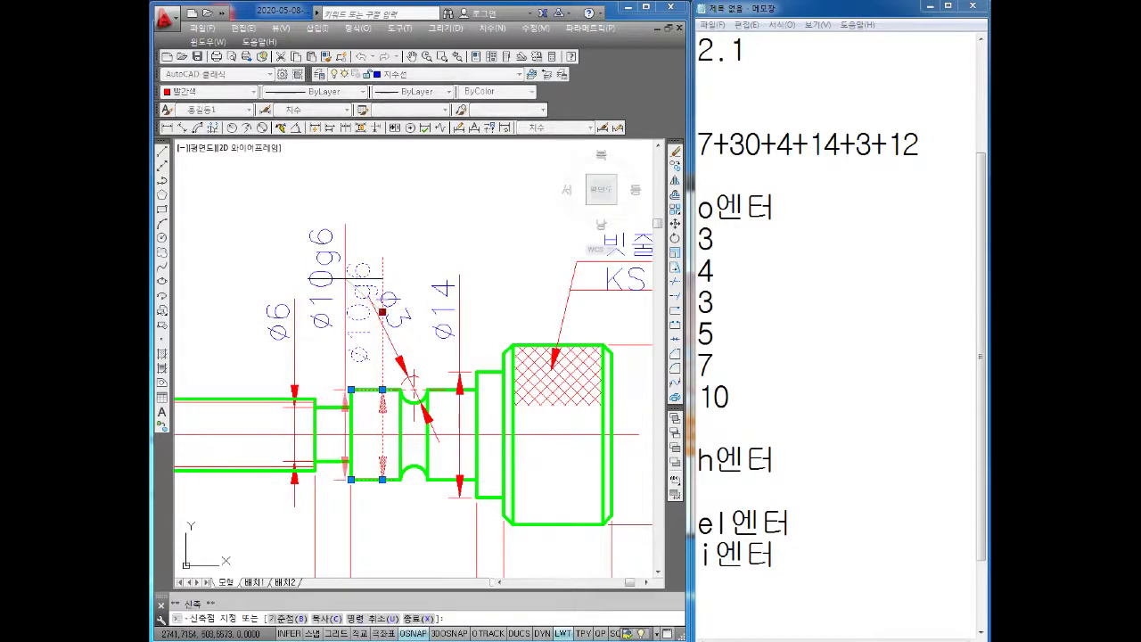
left_click(336, 275)
key("Escape")
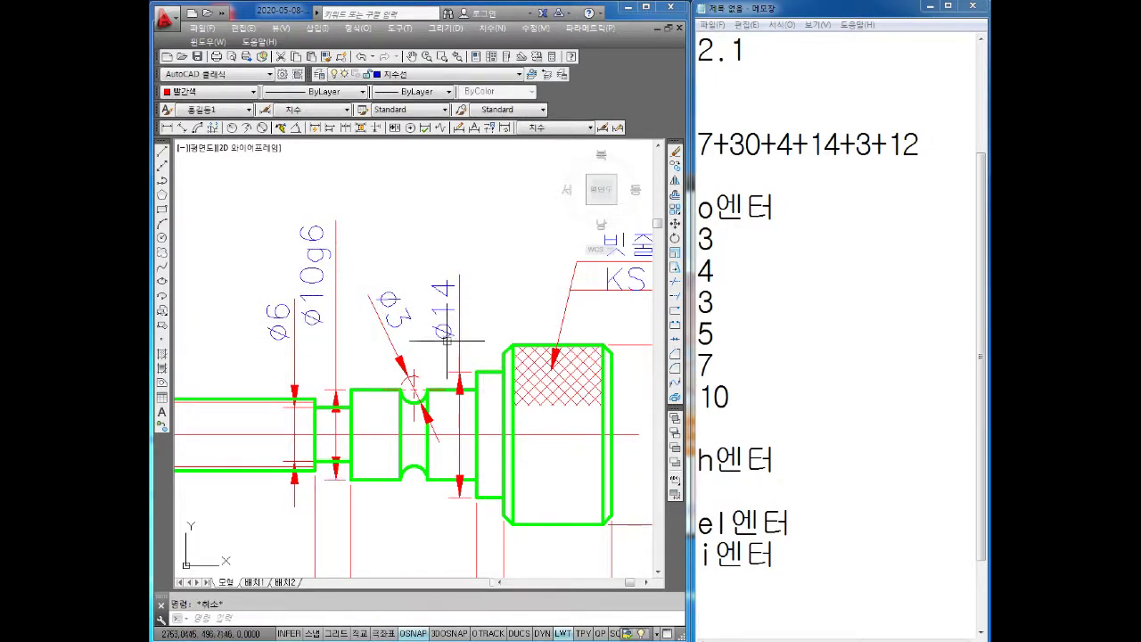
left_click(445, 340)
key("Escape")
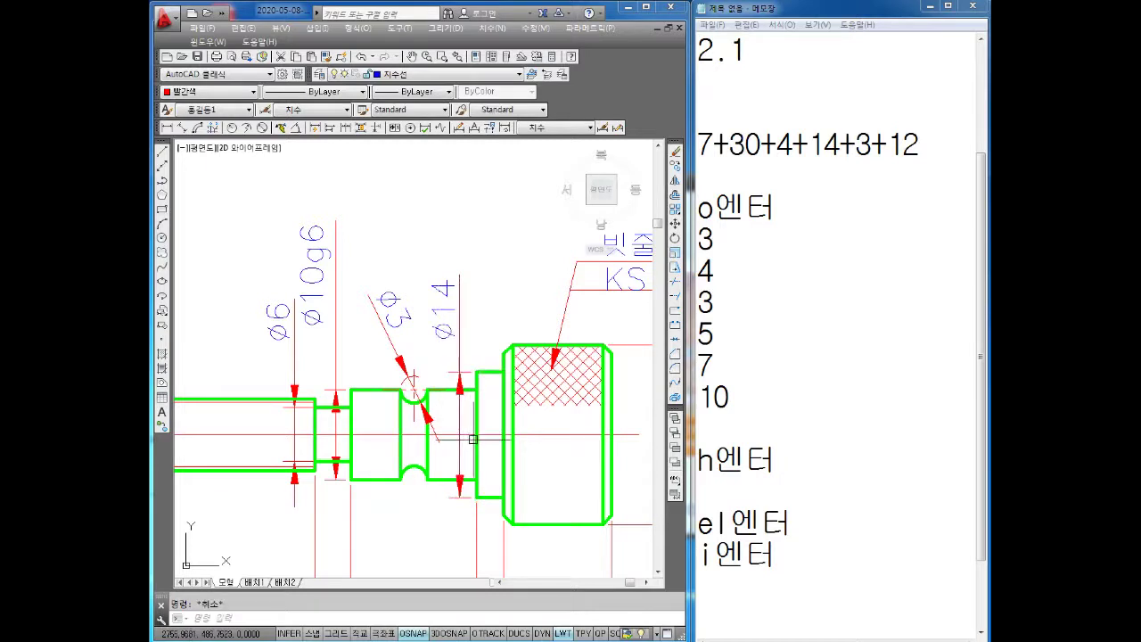
Re-edit the Ø3 dimension text, inserting the diameter symbol from the symbol list
double_click(396, 301)
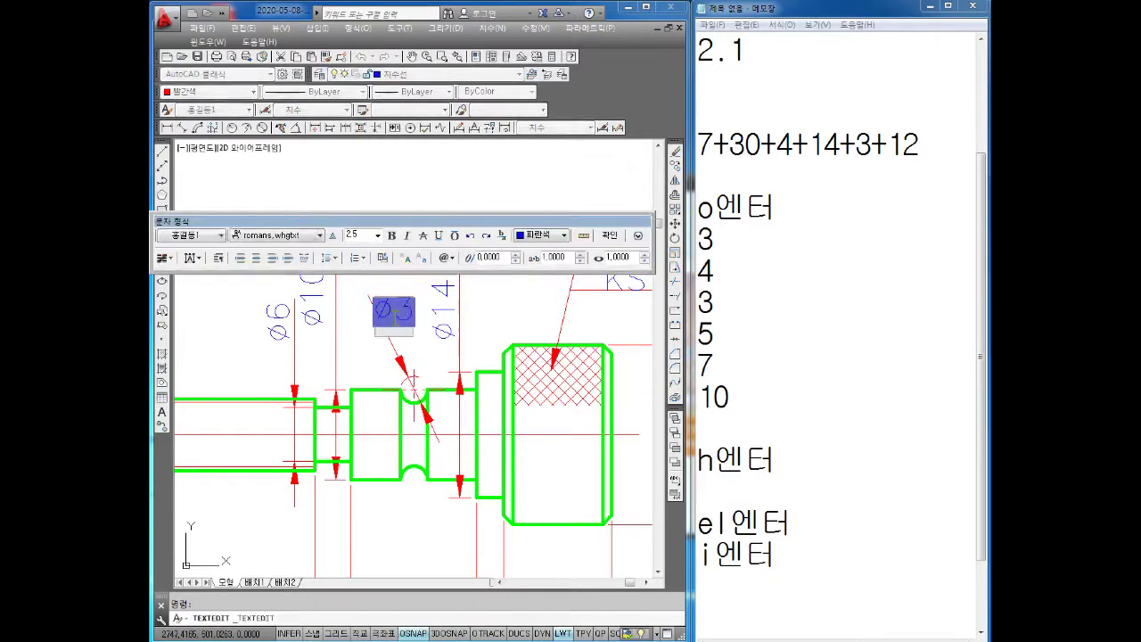
left_click(445, 258)
left_click(472, 305)
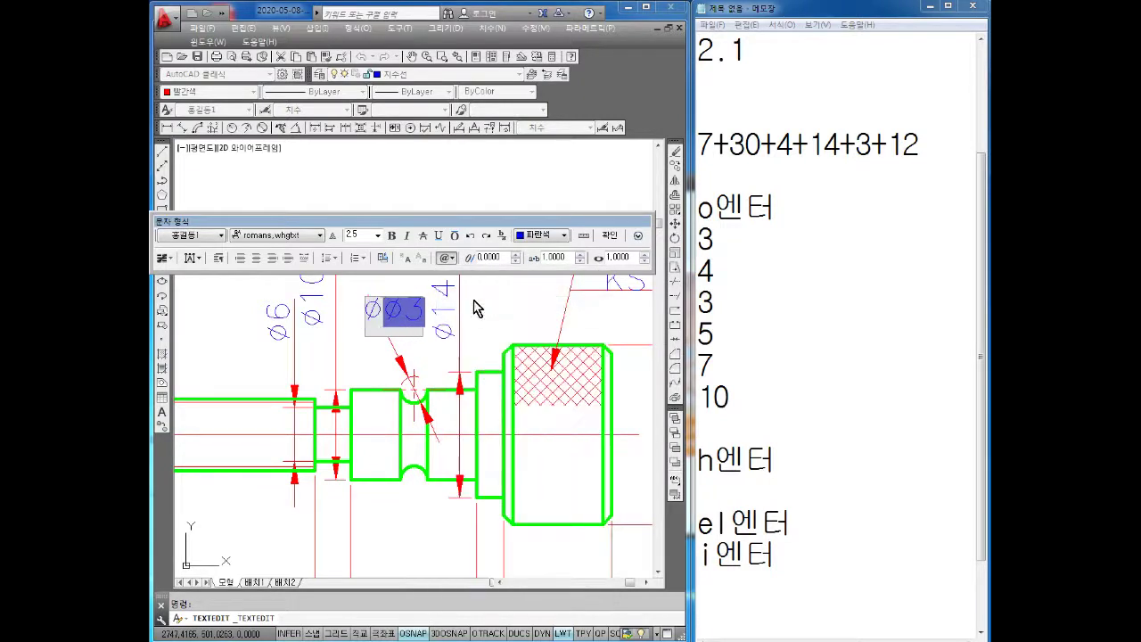
key("Escape")
left_click(635, 333)
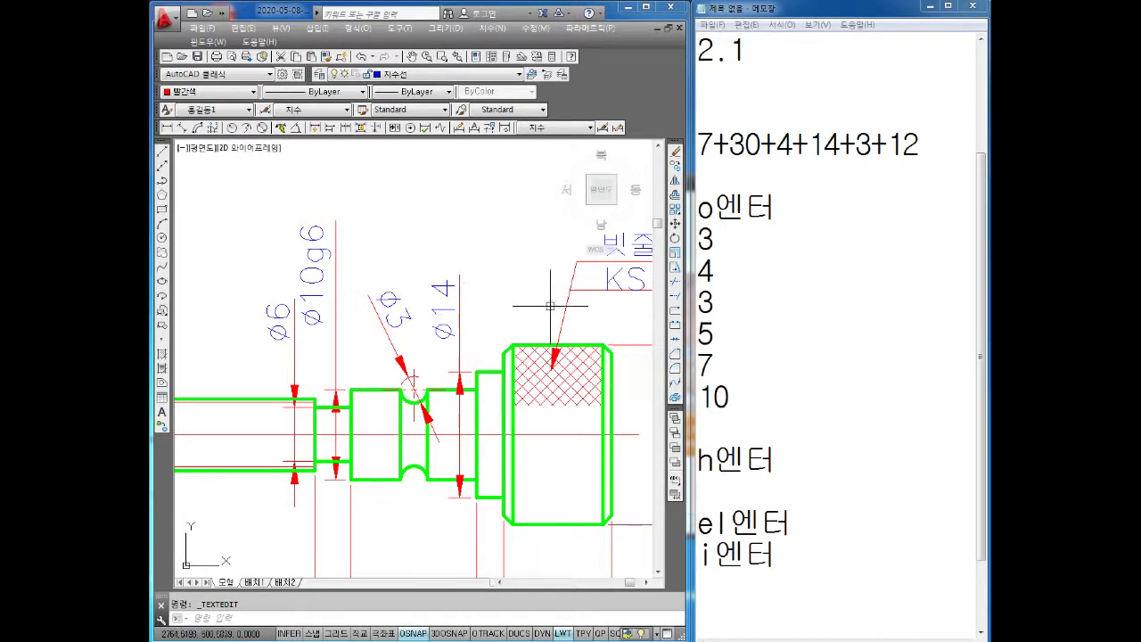
Select the Ø3 dimension and list the available dimension styles
left_click(385, 325)
key("Escape")
left_click(383, 323)
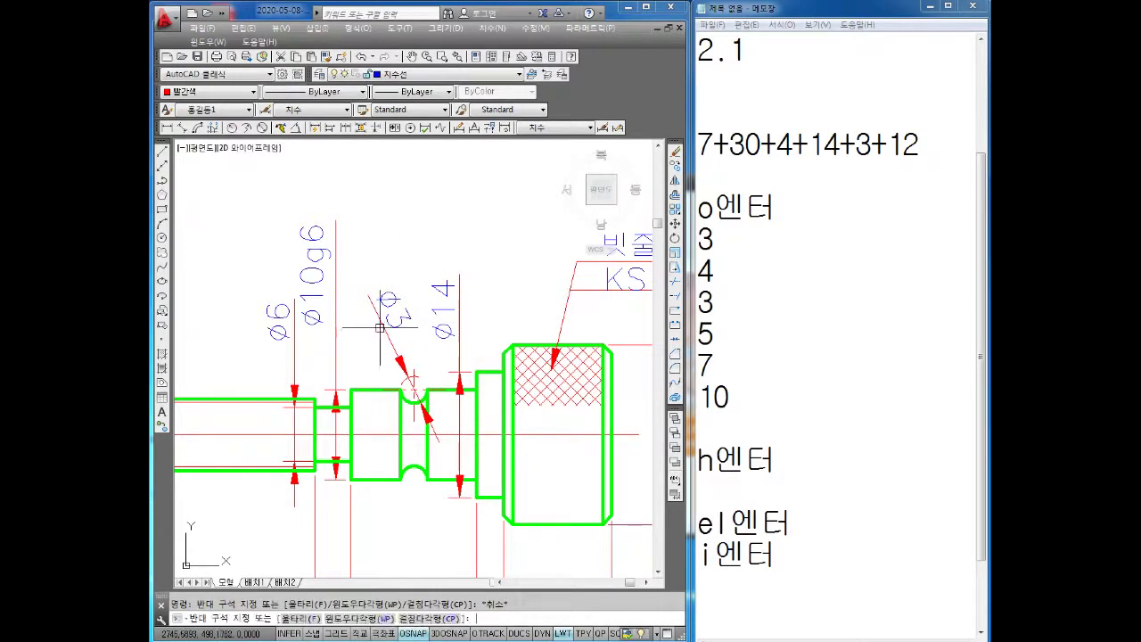
left_click(569, 129)
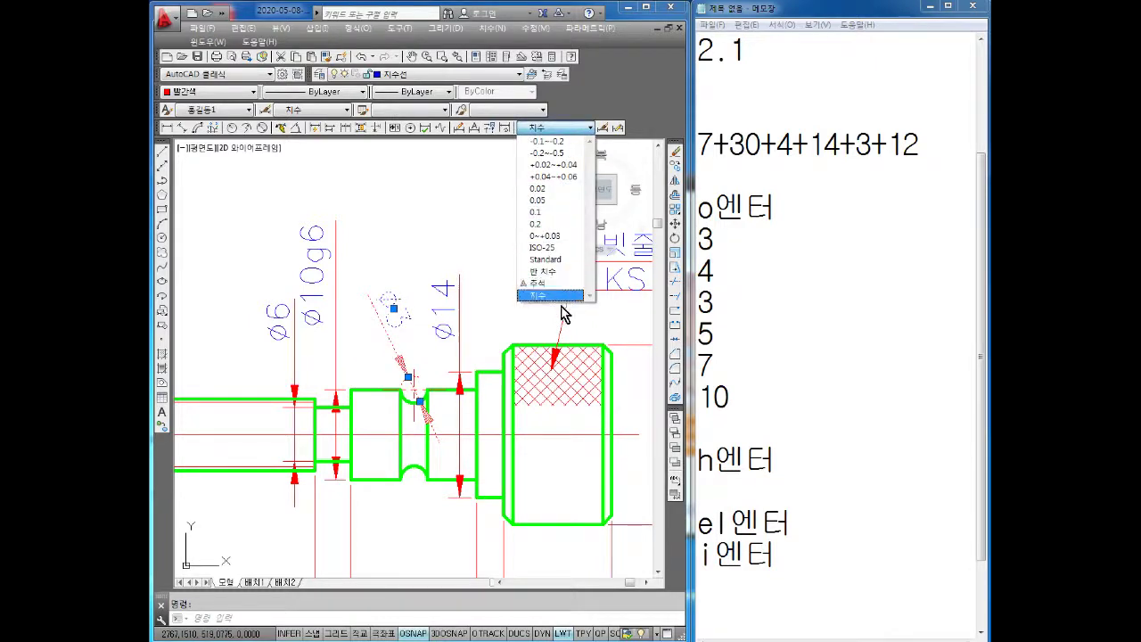
Create dimension style +0.1~+0.2 from +0.02~+0.04 with deviation tolerances +0.2/-0.1, height 0.5
key("Escape")
key("Escape")
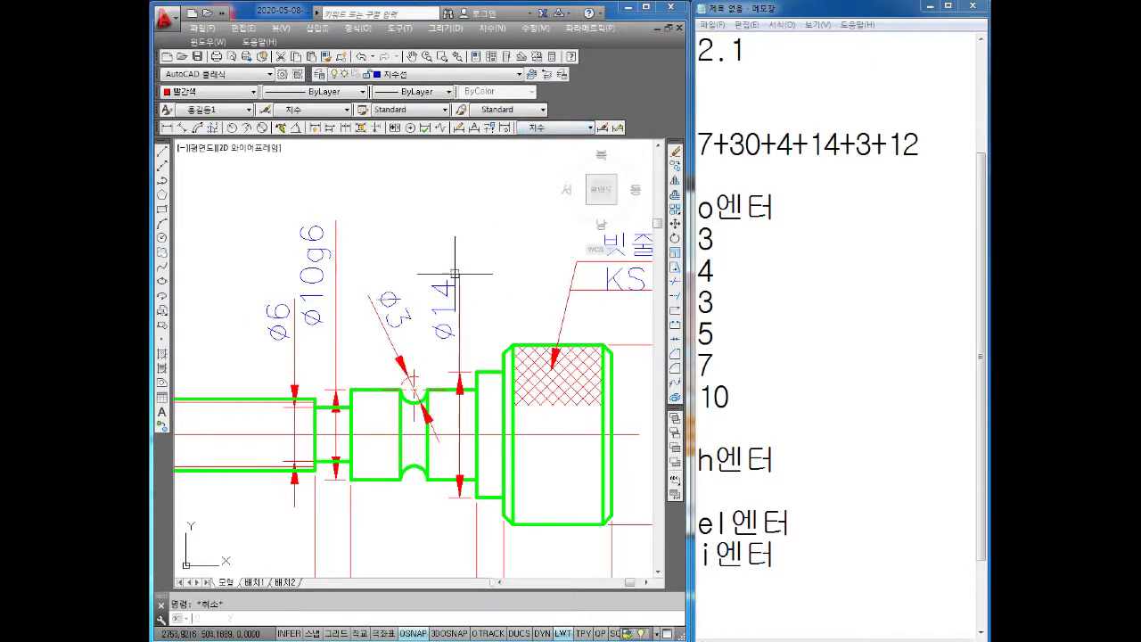
left_click(425, 617)
type("미")
key("Return")
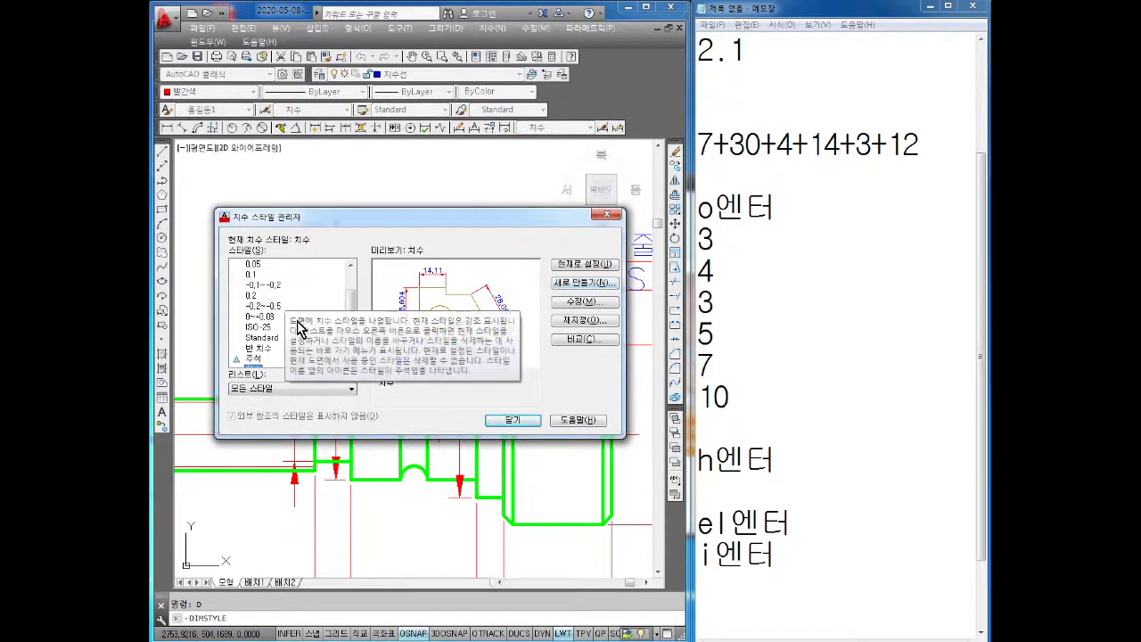
scroll(274, 298, "up", 1)
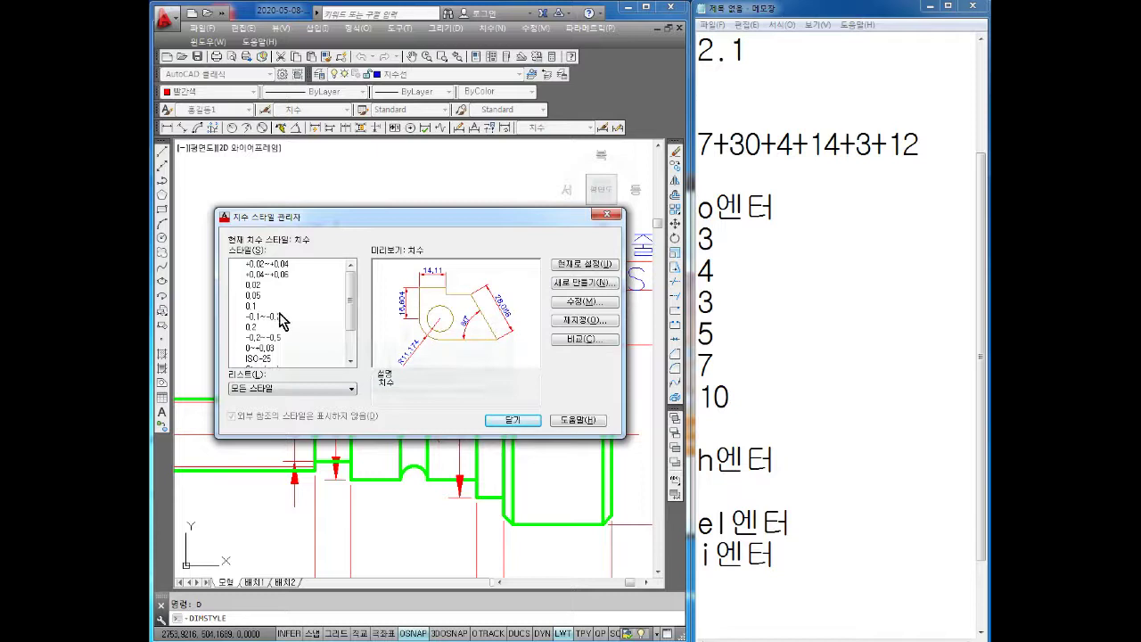
left_click(277, 265)
left_click(584, 282)
type("+0.1~+0.2")
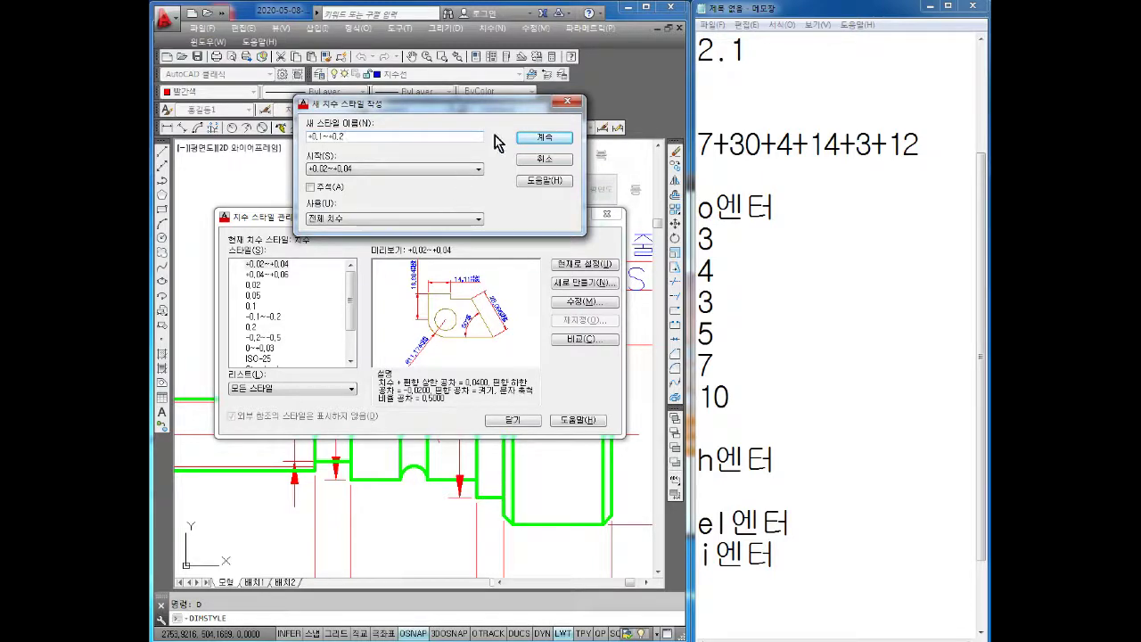
left_click(554, 137)
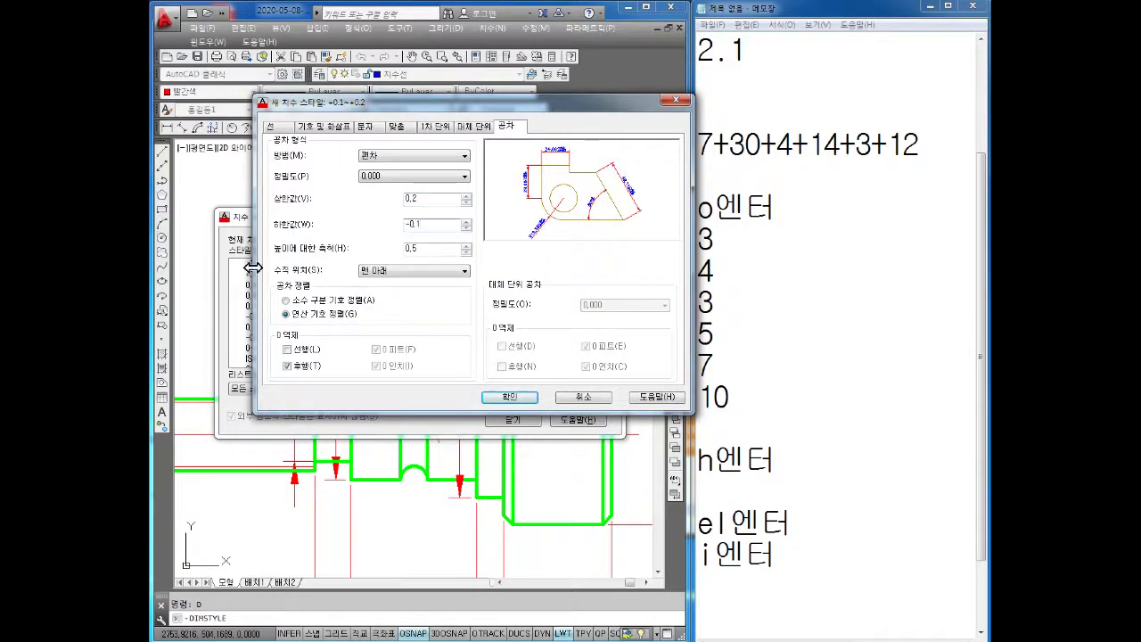
left_click(509, 397)
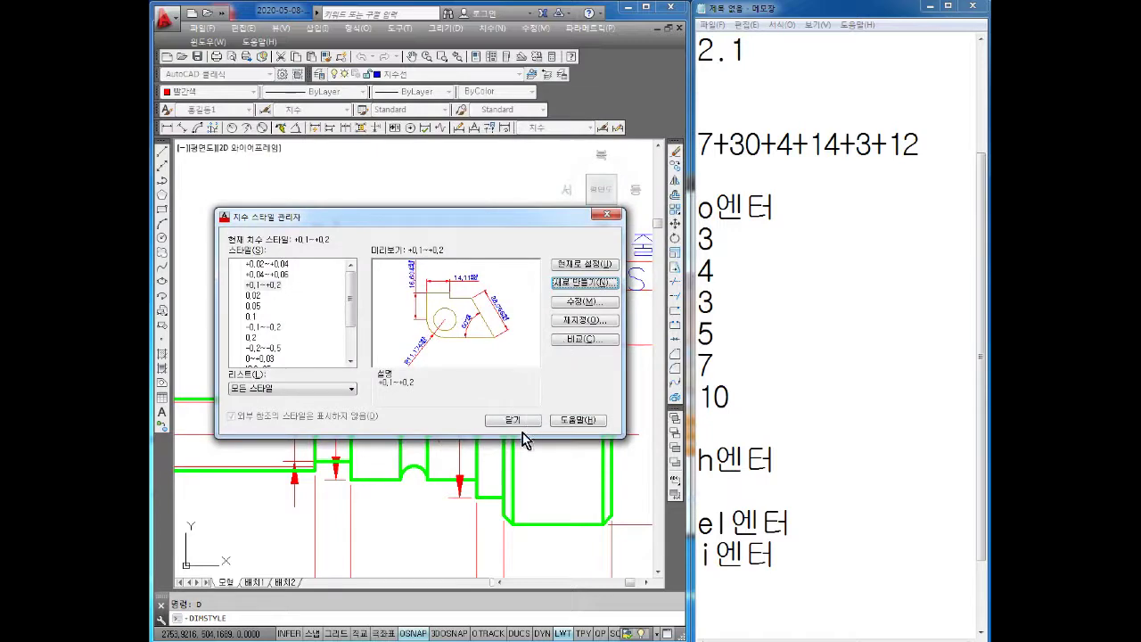
left_click(515, 420)
Apply the +0.1~+0.2 dimension style to the Ø3 groove dimension
left_click(398, 356)
left_click(535, 129)
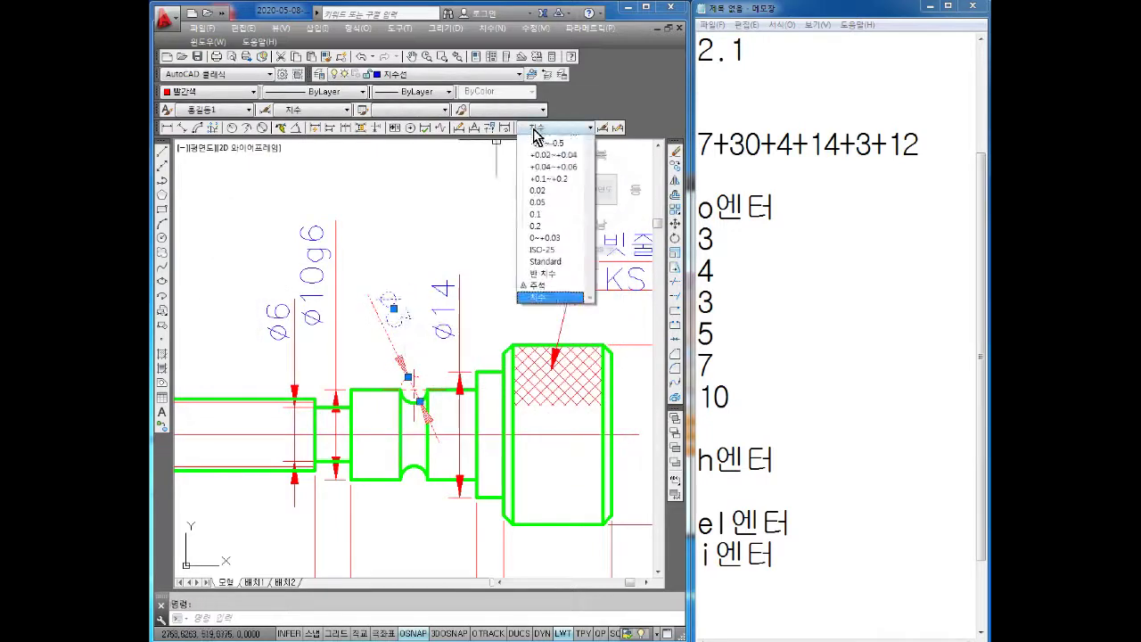
left_click(551, 179)
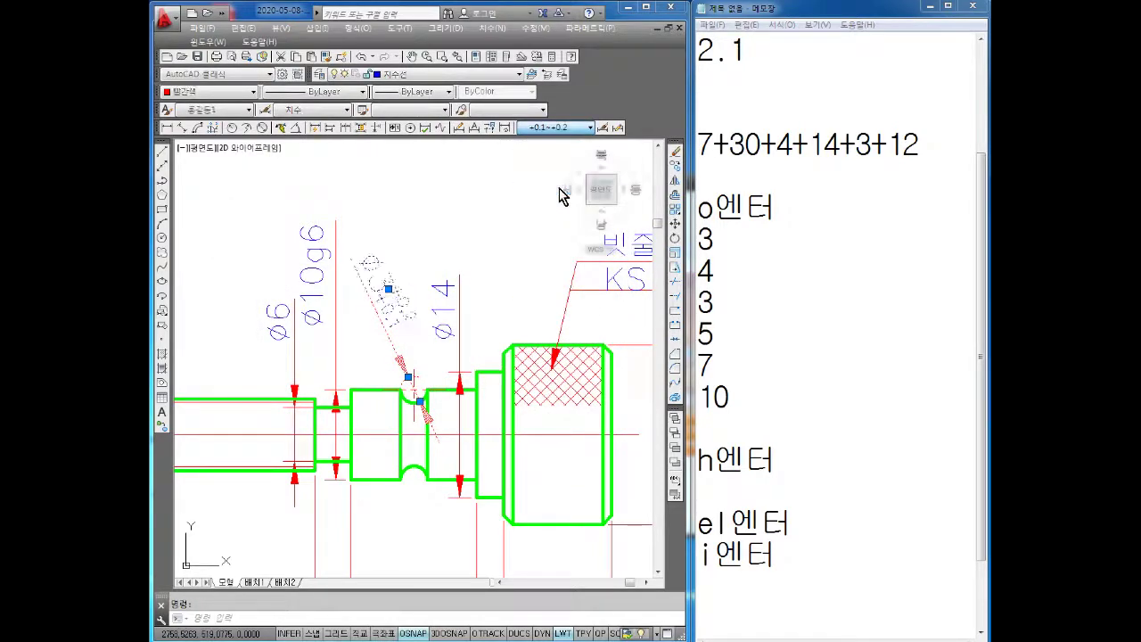
key("Escape")
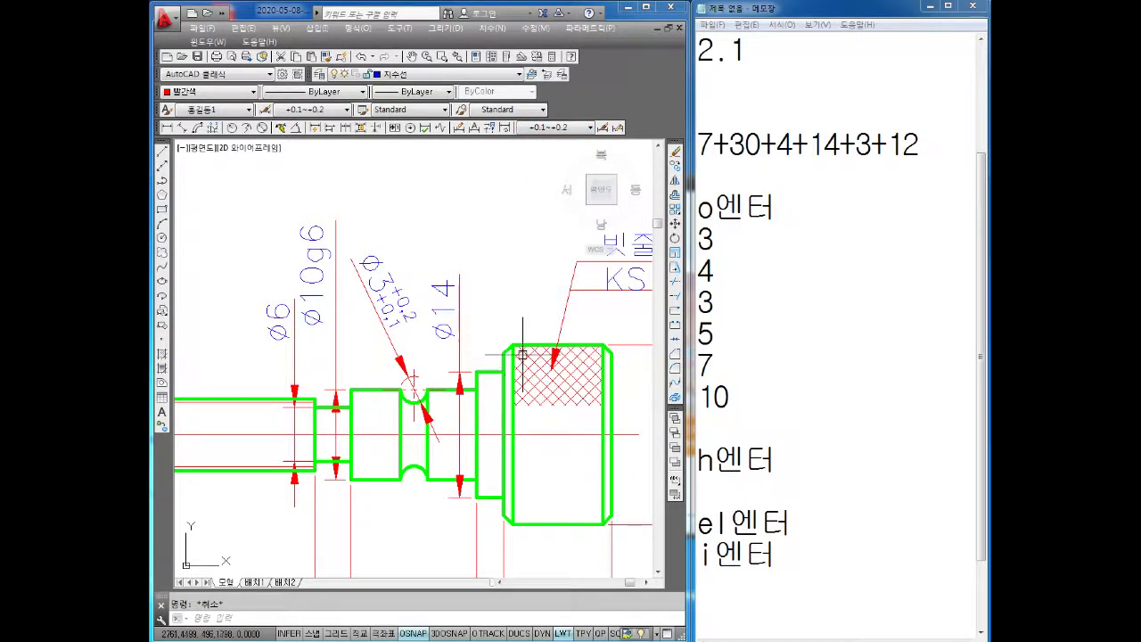
Add a linear 7 length dimension above the groove with +0.2/+0.1 tolerances
scroll(522, 354, "down", 1)
scroll(439, 437, "up", 1)
scroll(443, 396, "down", 1)
scroll(414, 297, "up", 1)
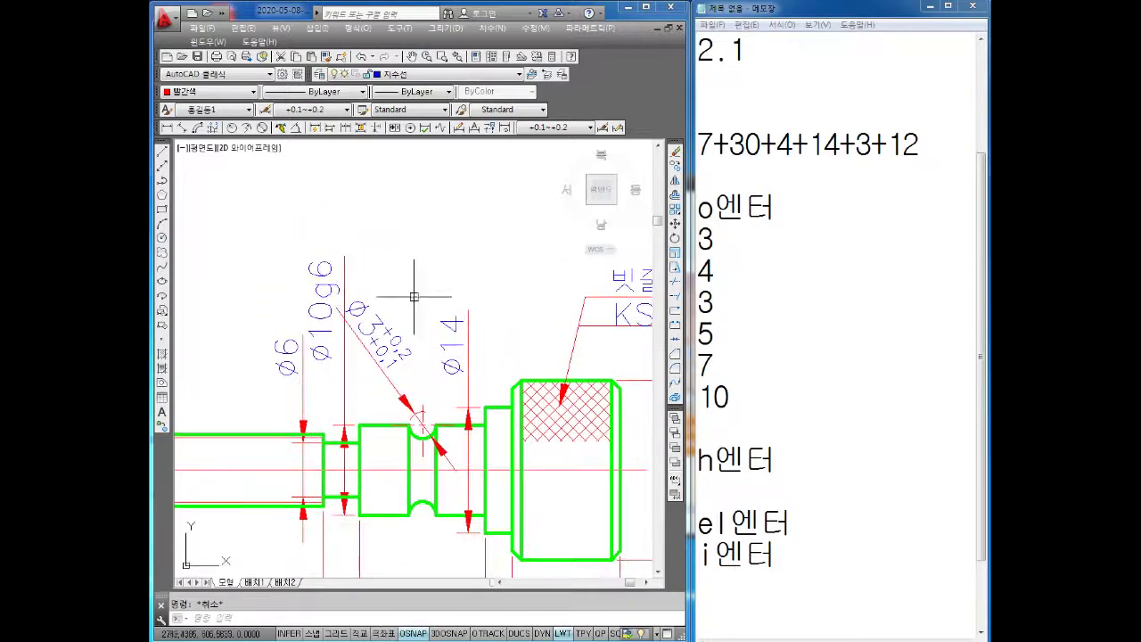
left_click(166, 128)
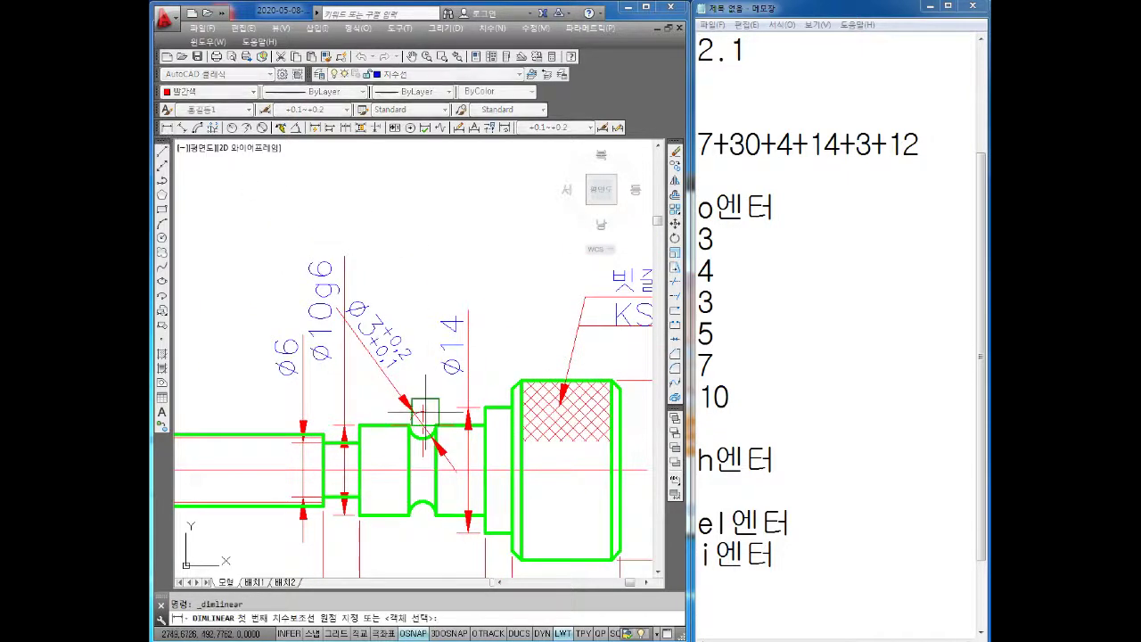
left_click(423, 405)
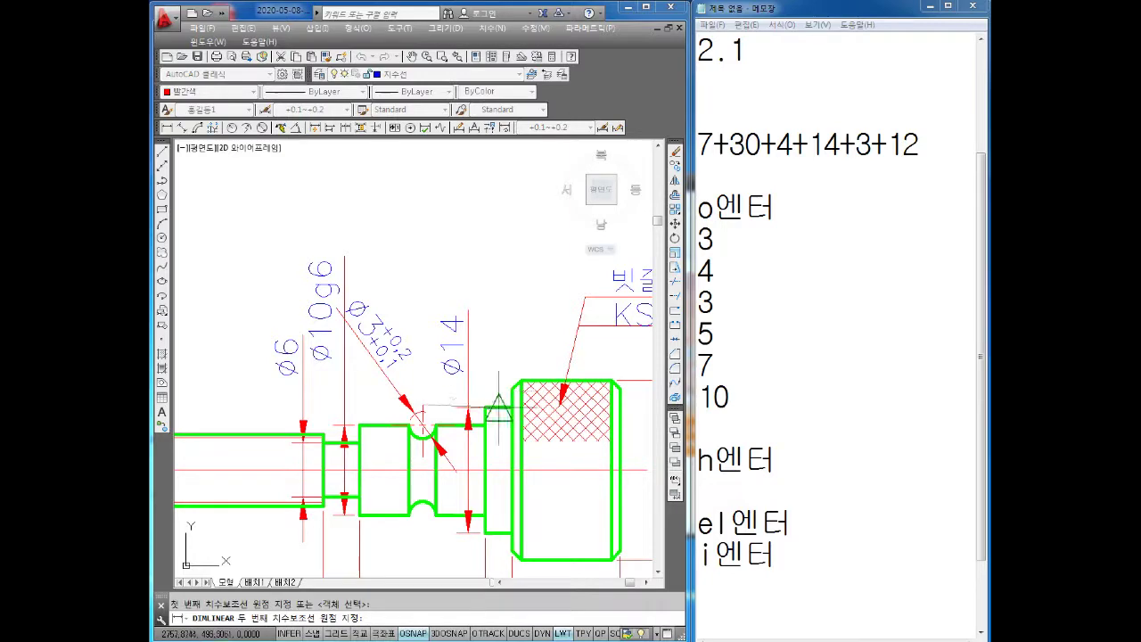
left_click(482, 407)
left_click(535, 277)
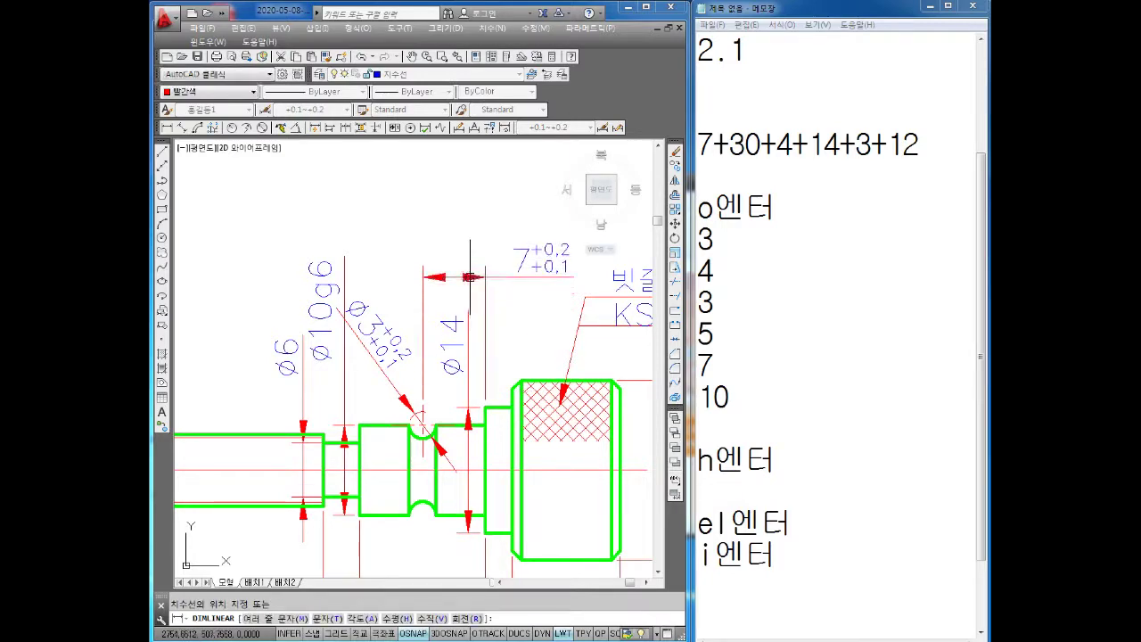
key("Escape")
middle_click_drag(520, 396, 486, 367)
middle_click_drag(561, 424, 523, 432)
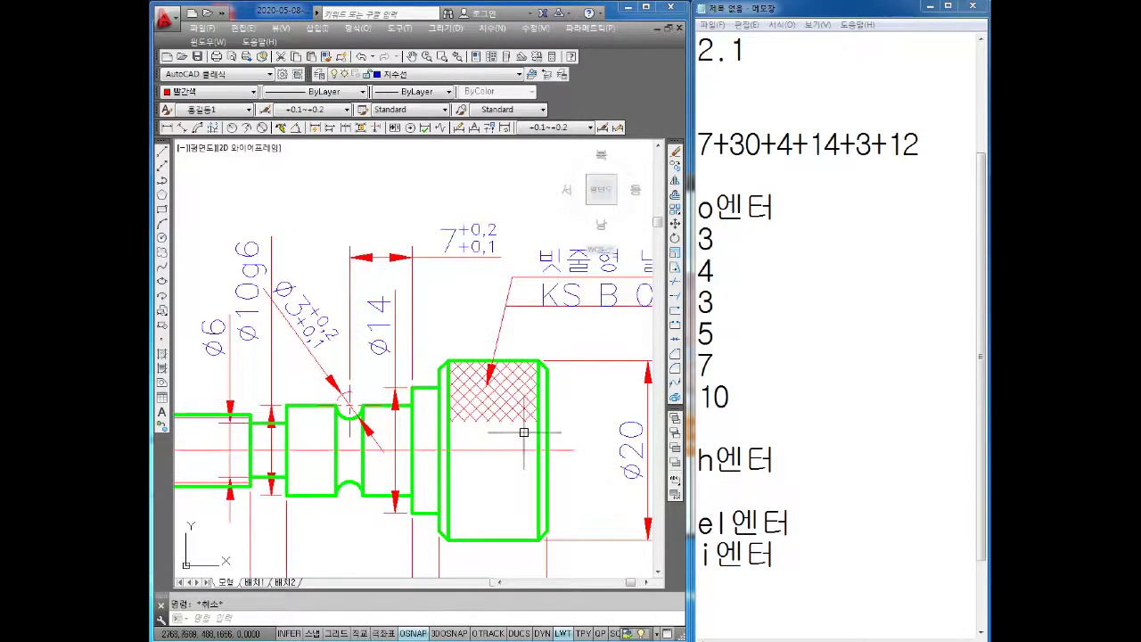
middle_click_drag(467, 366, 467, 390)
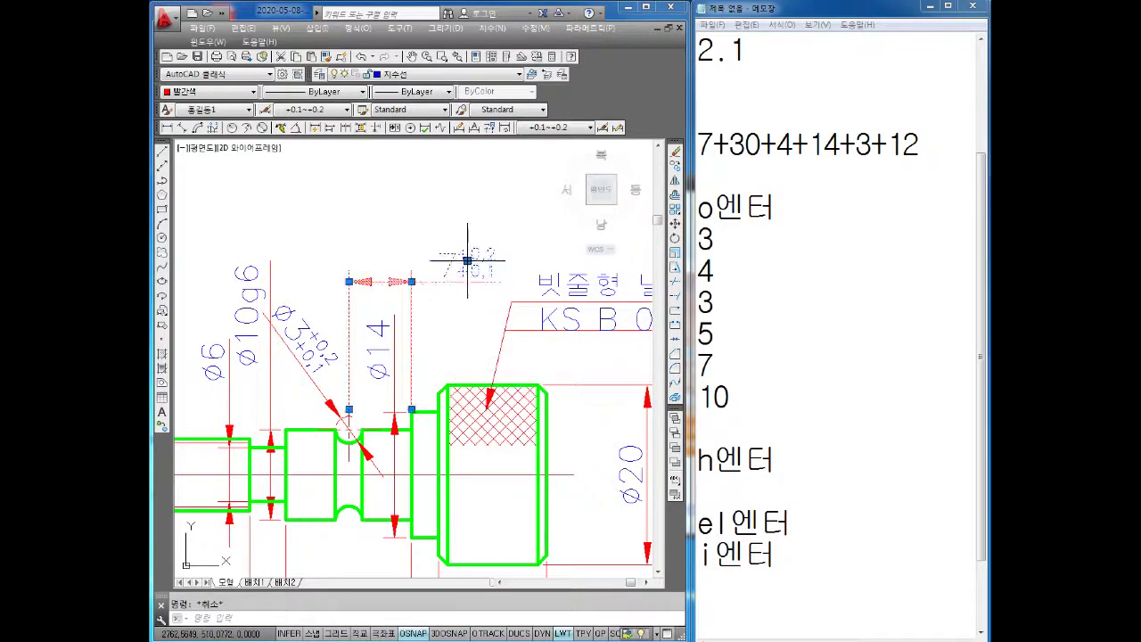
Switch the 7 length dimension to the 0.05 style so it reads 7±0.05
double_click(463, 261)
left_click(535, 223)
key("Escape")
left_click(481, 264)
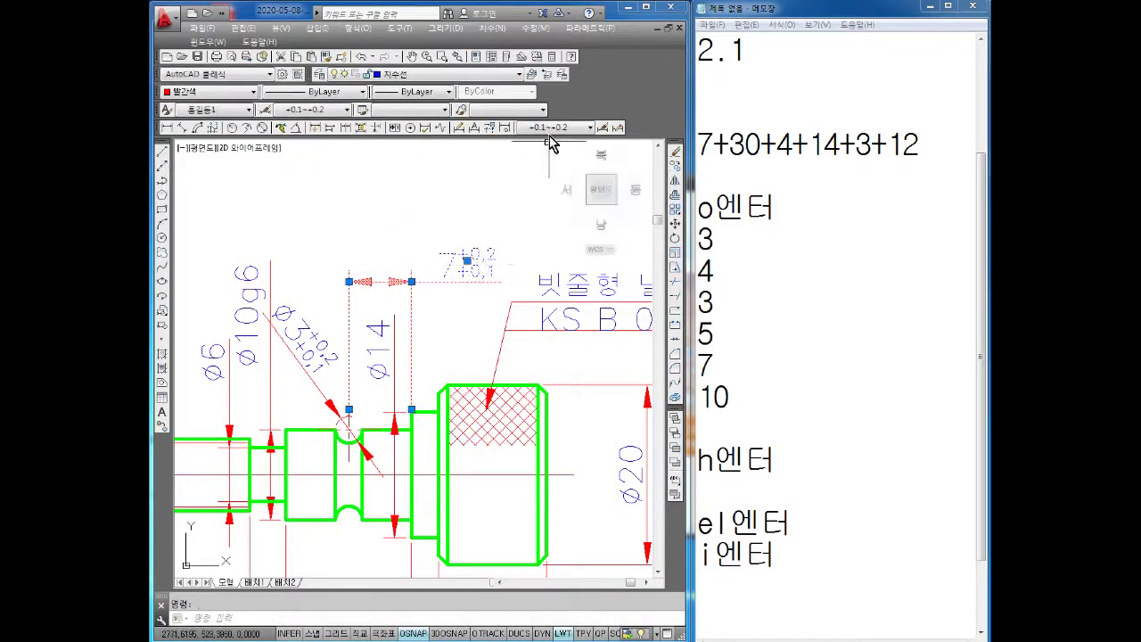
left_click(543, 130)
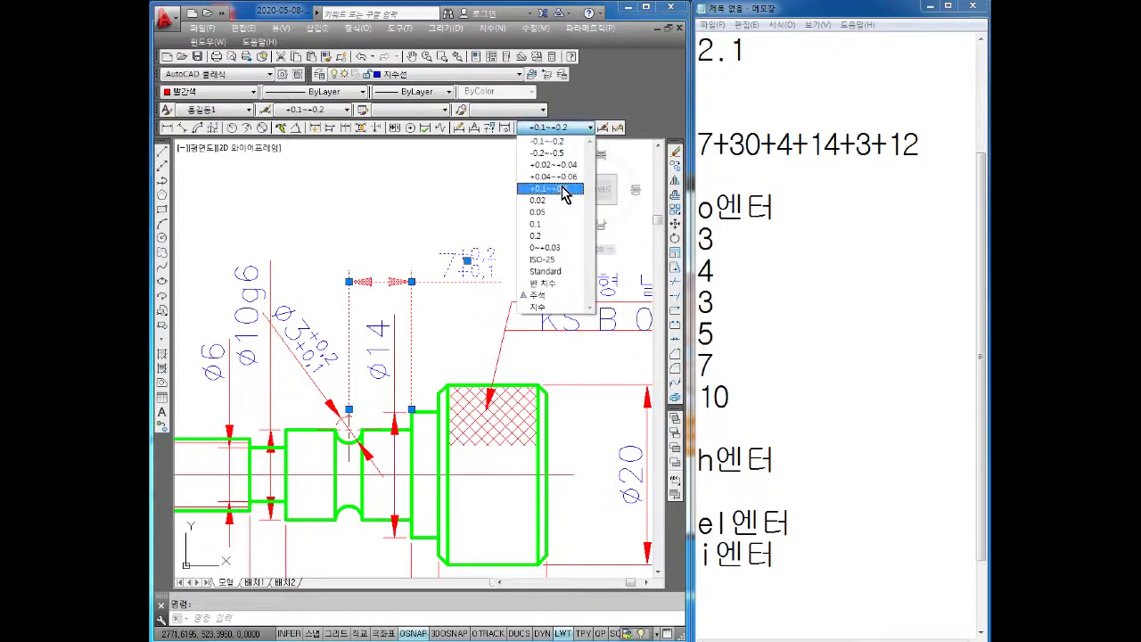
left_click(542, 212)
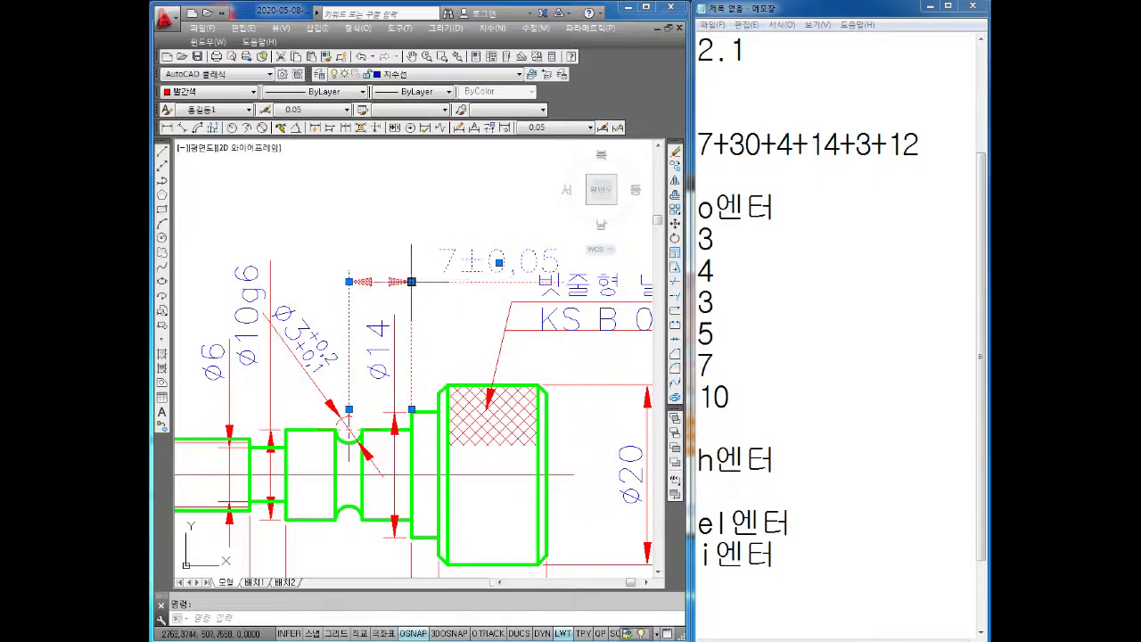
Move the 7±0.05 dimension line higher above the shaft
left_click(411, 281)
left_click(410, 241)
key("Escape")
scroll(508, 390, "down", 2)
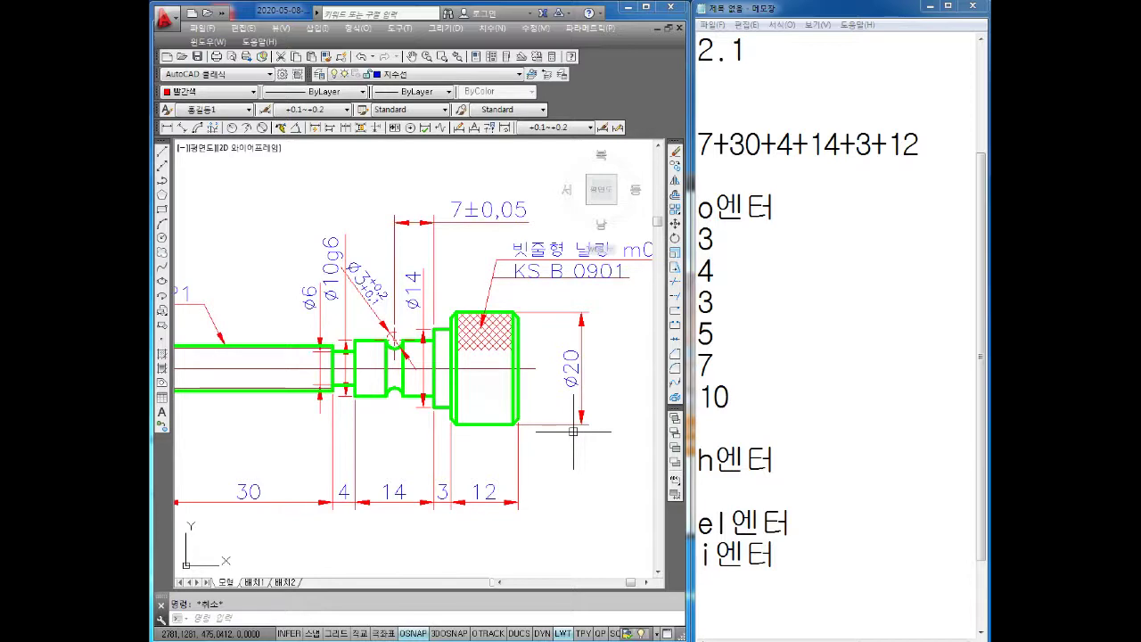
Draw a leader from the left chamfer corner to a point up and left
scroll(578, 410, "down", 2)
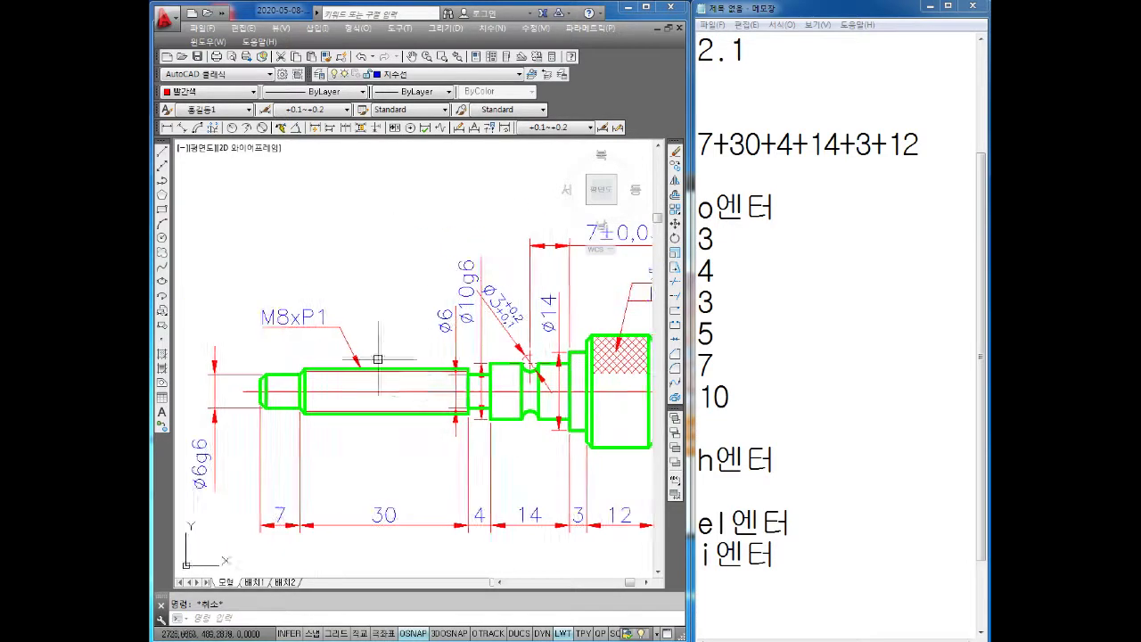
middle_click_drag(441, 294, 440, 259)
scroll(440, 255, "up", 2)
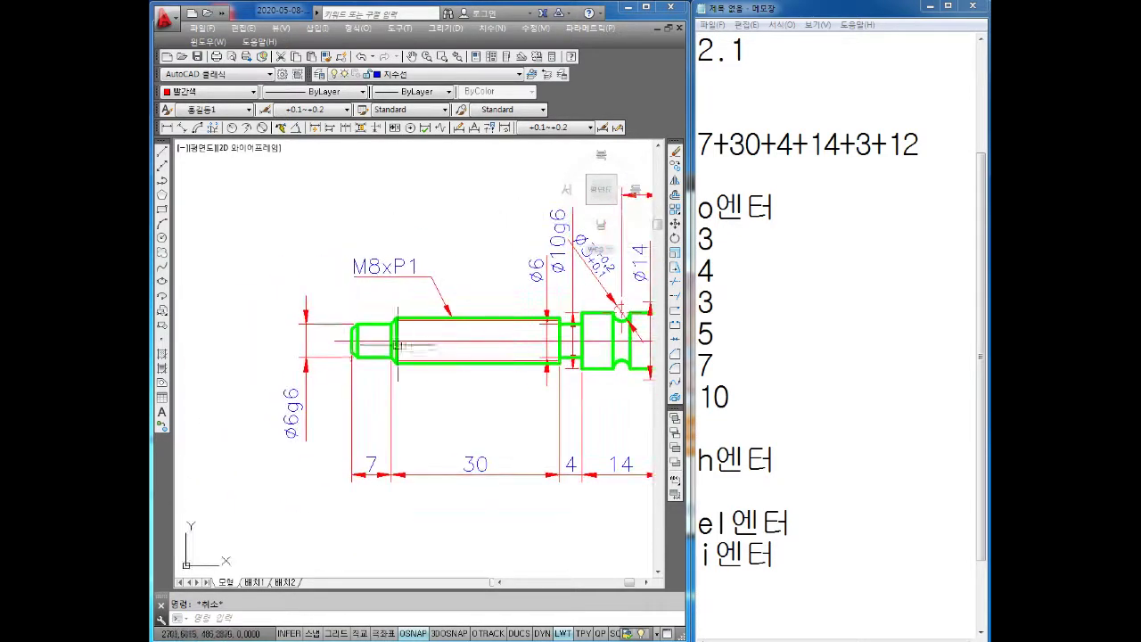
middle_click_drag(397, 345, 424, 368)
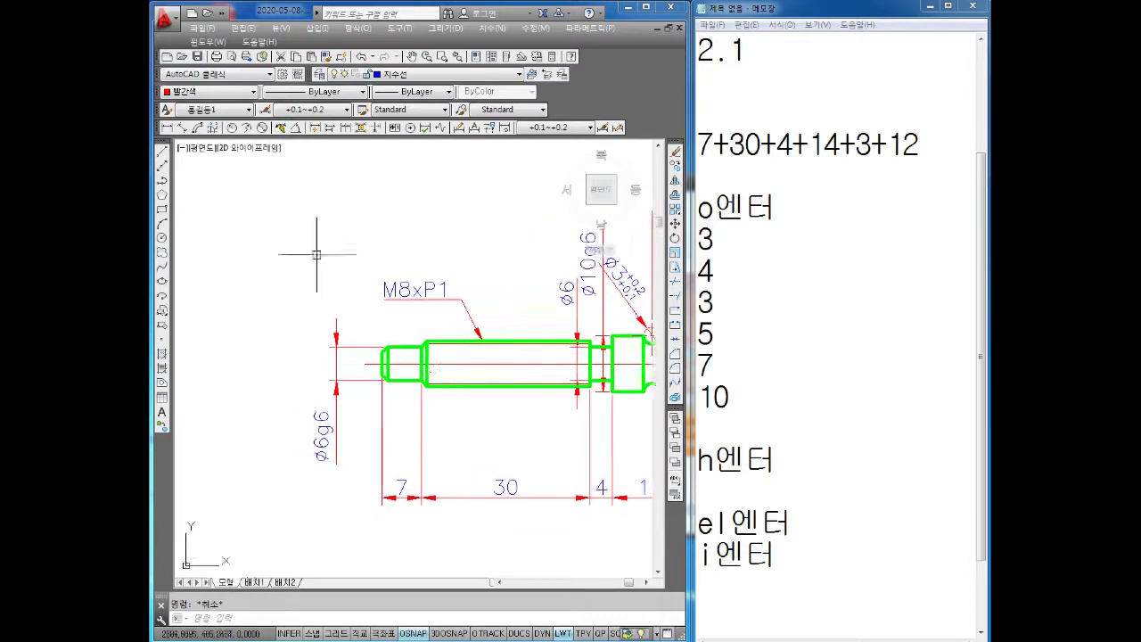
left_click(297, 129)
scroll(446, 381, "up", 4)
middle_click_drag(283, 310, 389, 373)
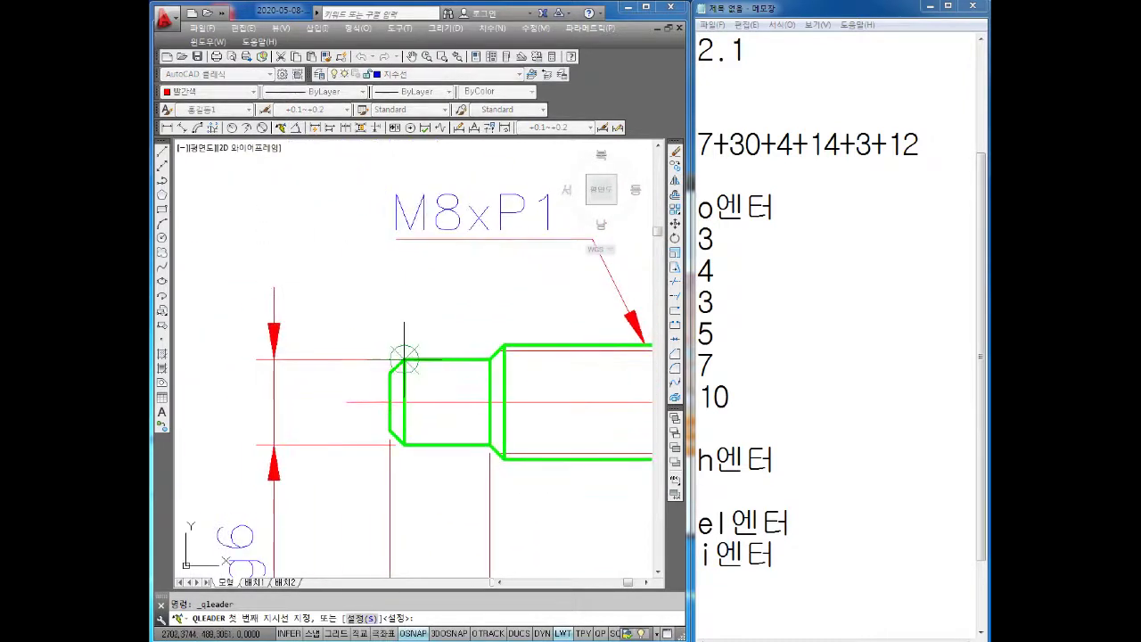
scroll(404, 359, "up", 4)
left_click(392, 362)
scroll(392, 362, "down", 6)
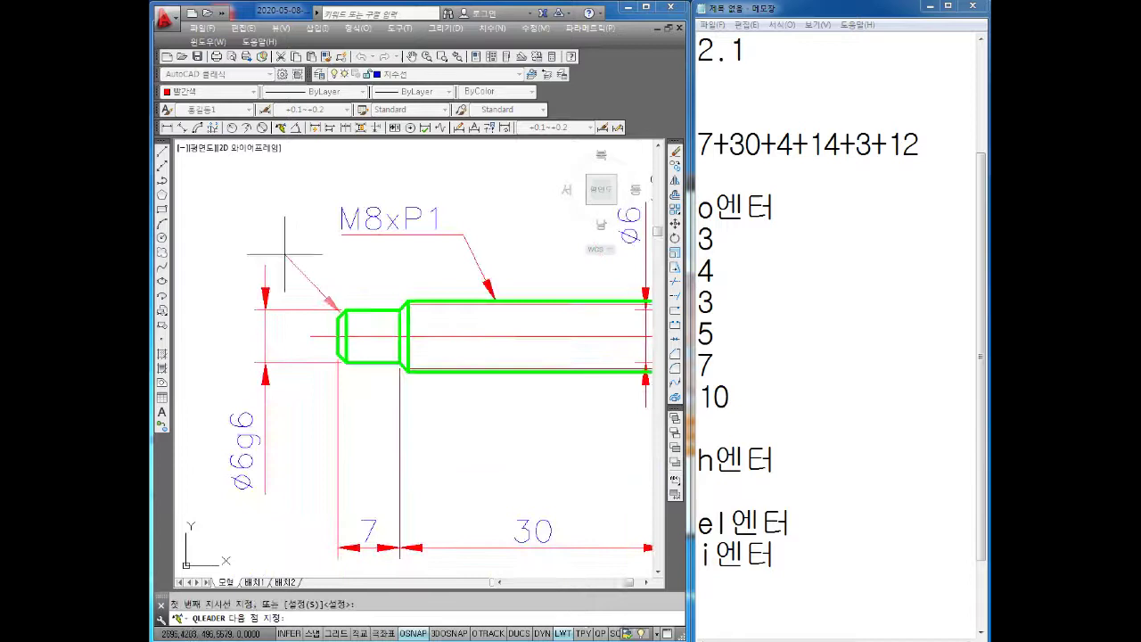
left_click(270, 211)
key("Return")
Enter the leader note 3-C1 and commit it
type("3-C1")
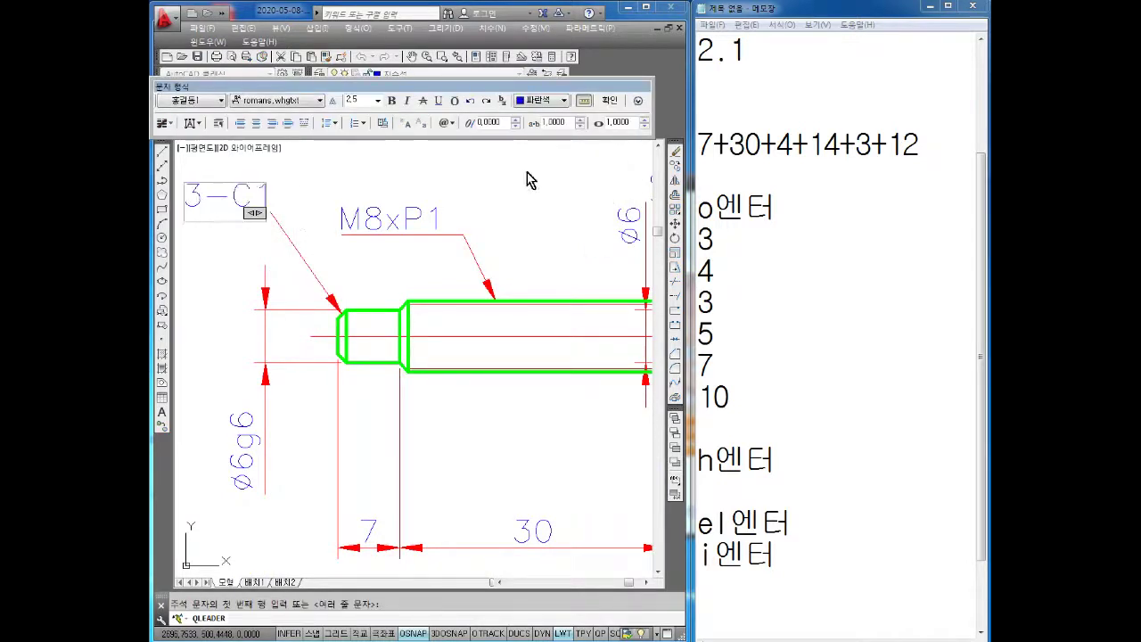
left_click(546, 434)
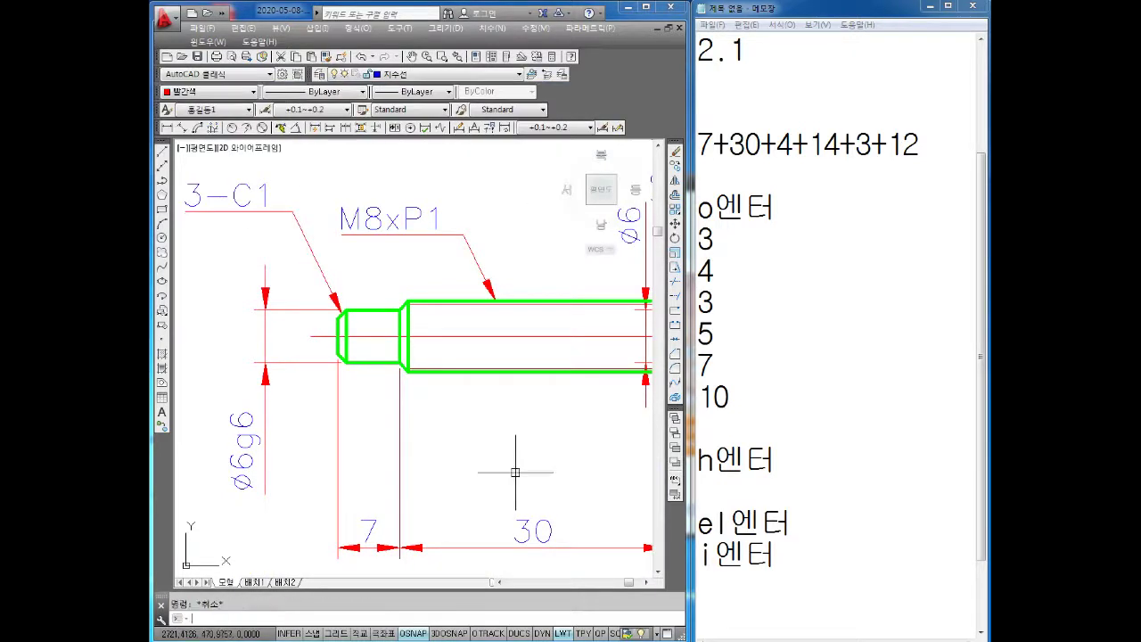
scroll(523, 461, "down", 2)
scroll(545, 412, "down", 2)
middle_click_drag(545, 412, 478, 380)
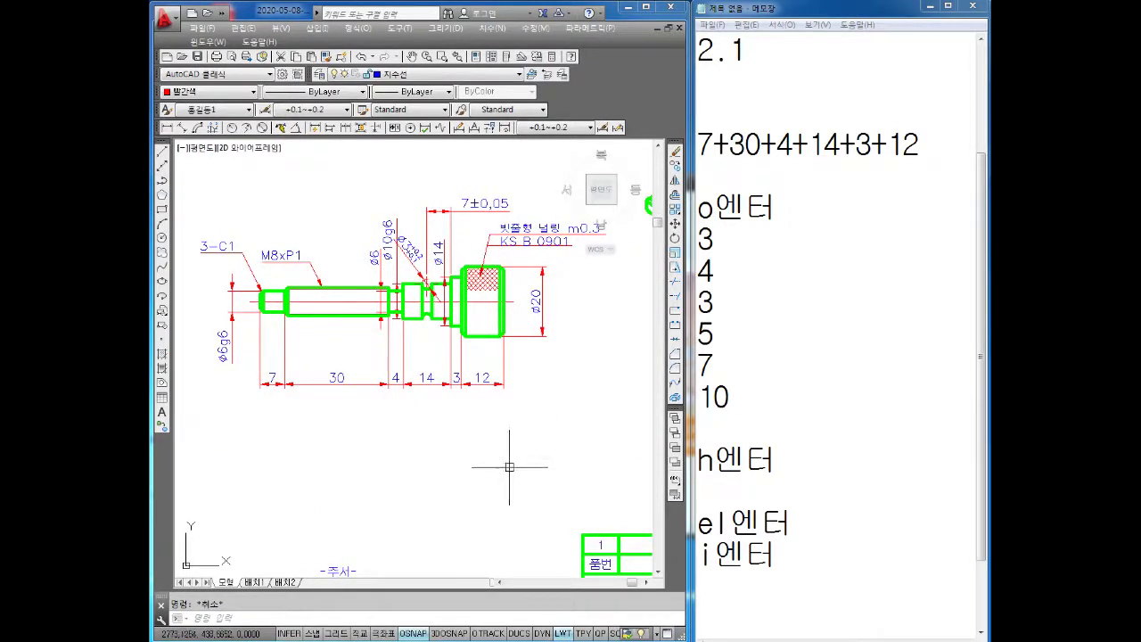
Review the drawing and save the annotated shaft drawing with Ctrl+S
scroll(411, 352, "down", 2)
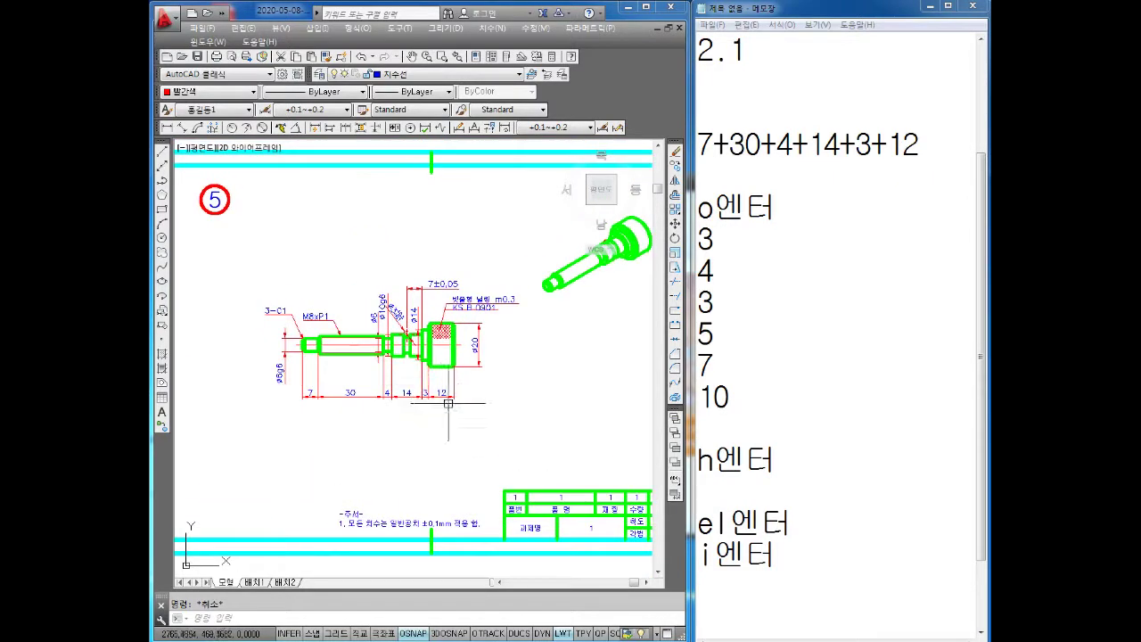
scroll(383, 355, "up", 4)
scroll(467, 356, "down", 2)
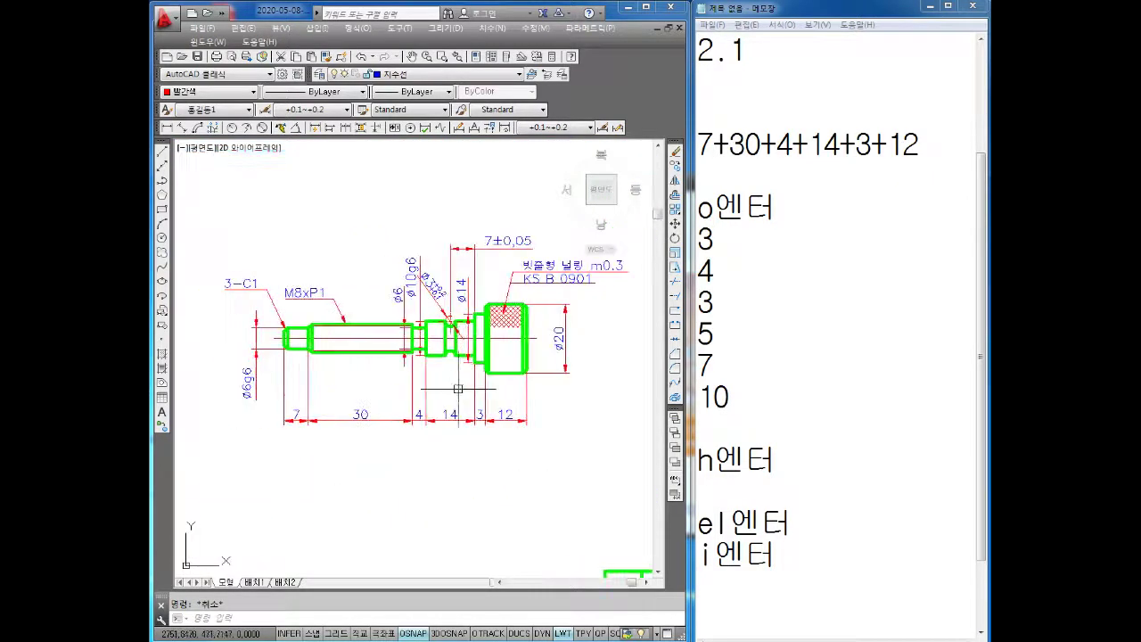
key("ctrl+s")
middle_click_drag(477, 395, 500, 401)
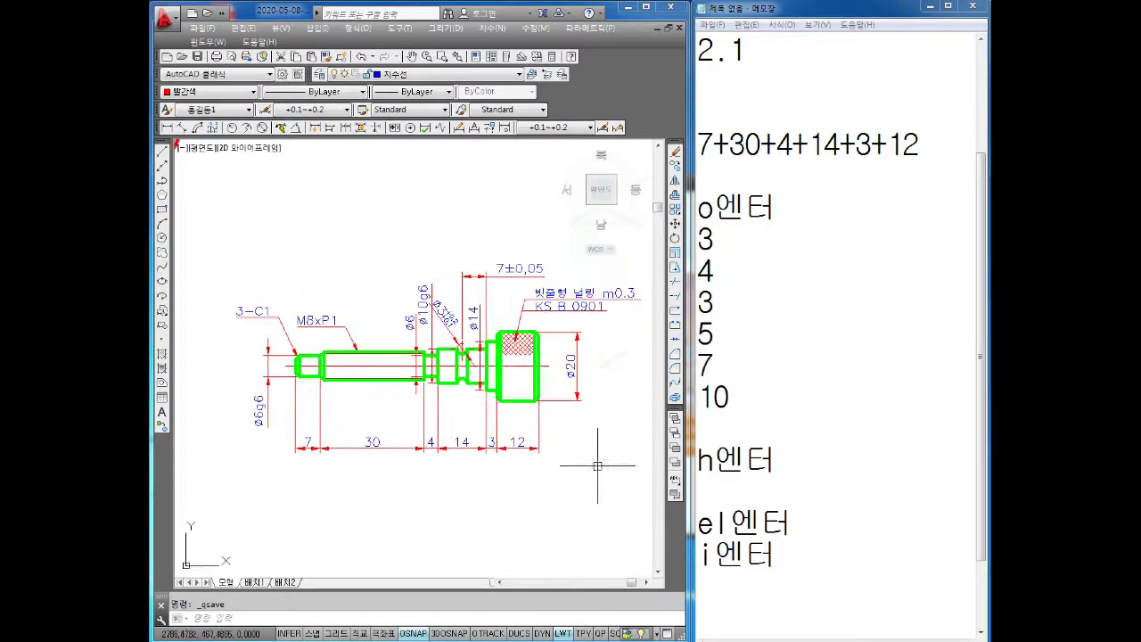
scroll(599, 458, "down", 5)
double_click(824, 144)
Start a CO copy of drawing sheet 1, window-selecting the entire sheet
scroll(304, 348, "down", 2)
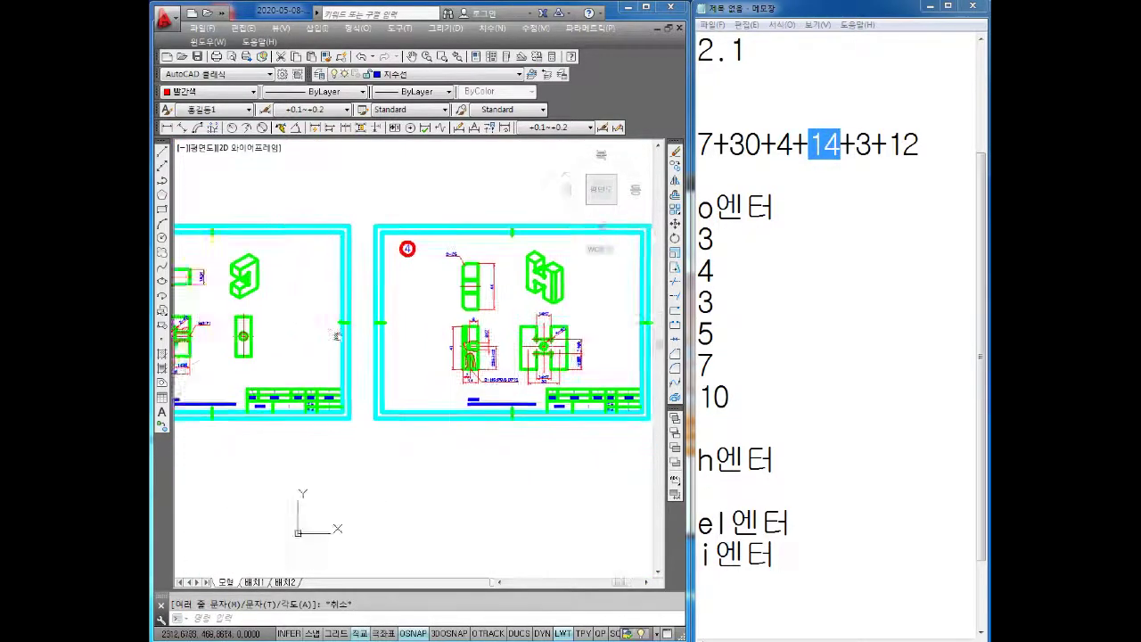
scroll(304, 347, "up", 3)
scroll(304, 347, "down", 3)
middle_click_drag(304, 348, 356, 339)
scroll(401, 294, "up", 1)
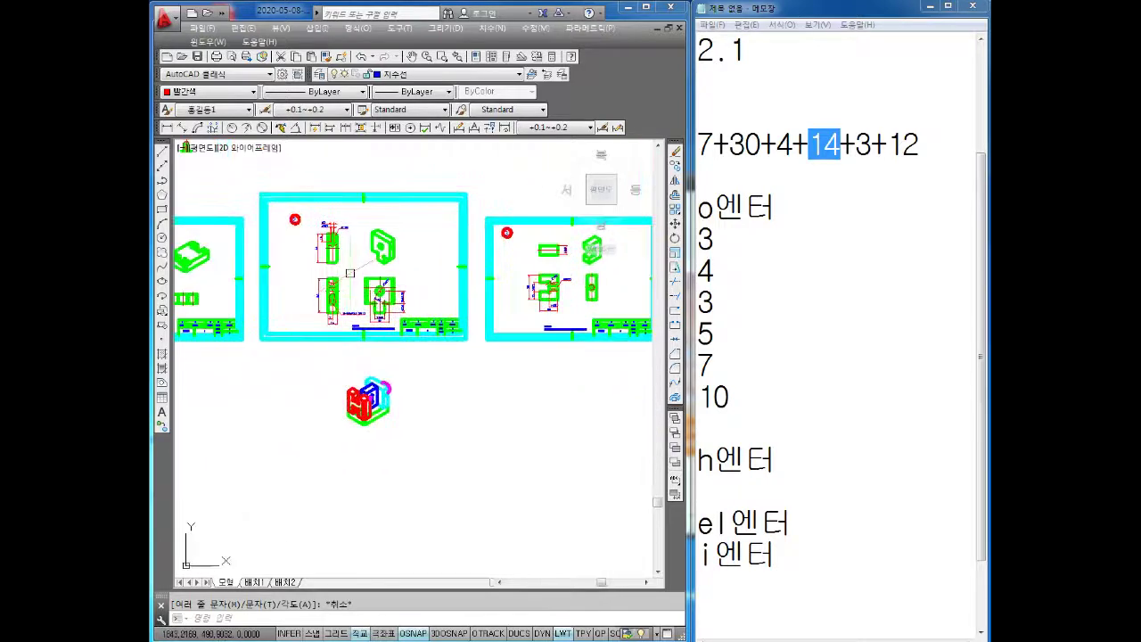
middle_click_drag(401, 294, 463, 286)
scroll(499, 267, "up", 2)
key("Escape")
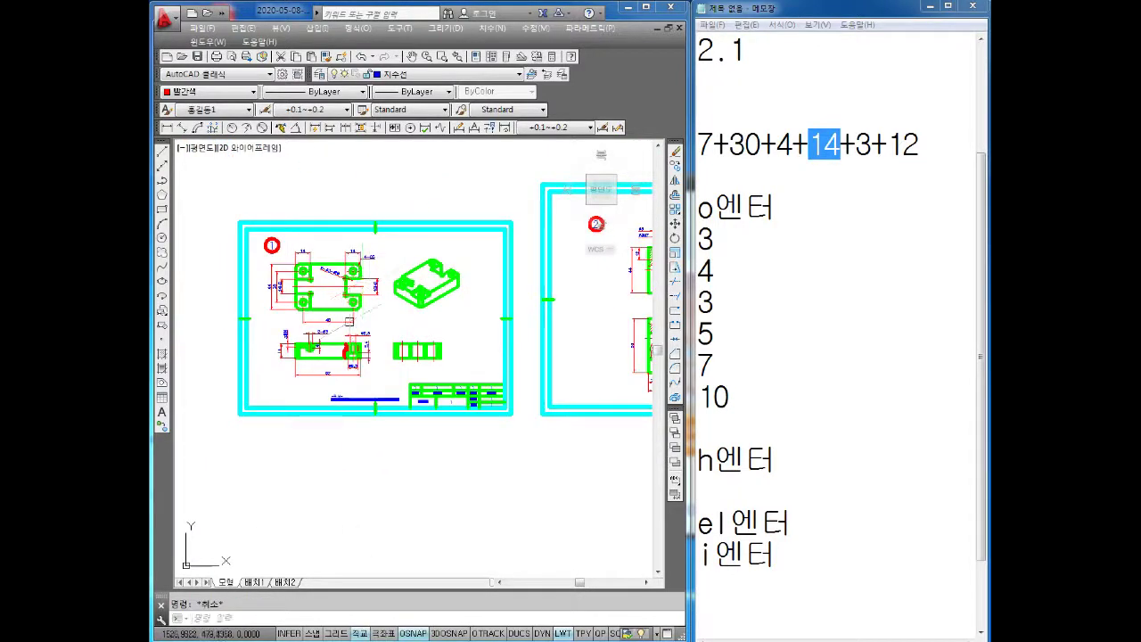
type("ㄷco")
key("Return")
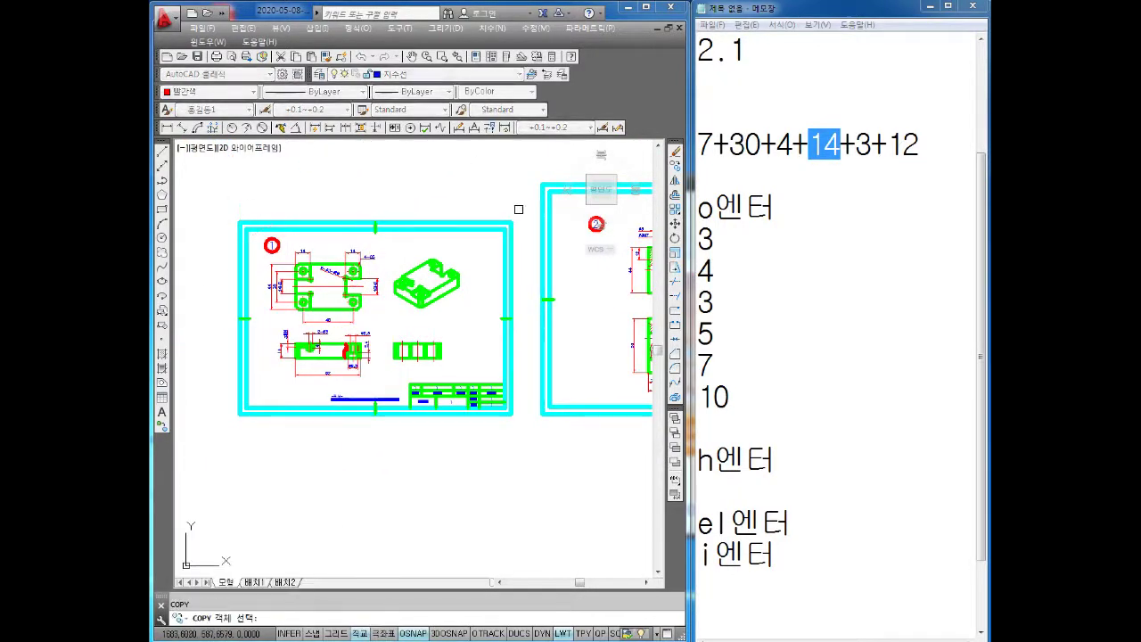
left_click(522, 209)
left_click(285, 400)
key("Return")
Place the copy of sheet 1 in the open space below the sheets
scroll(560, 484, "down", 2)
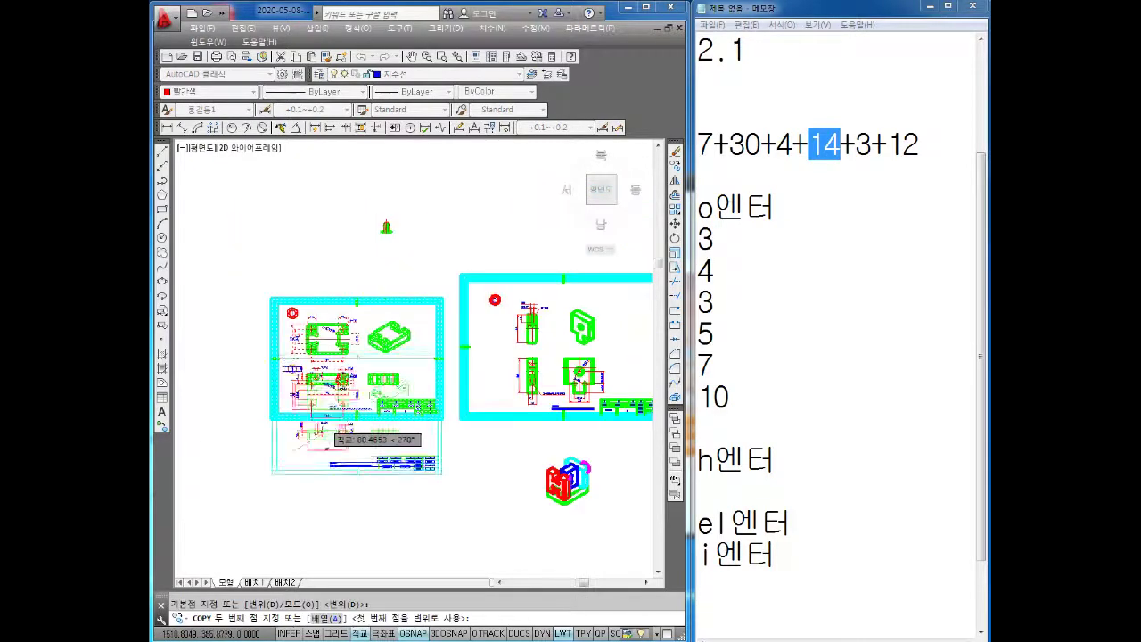
middle_click_drag(560, 484, 506, 222)
left_click(356, 374)
key("Escape")
scroll(356, 372, "up", 3)
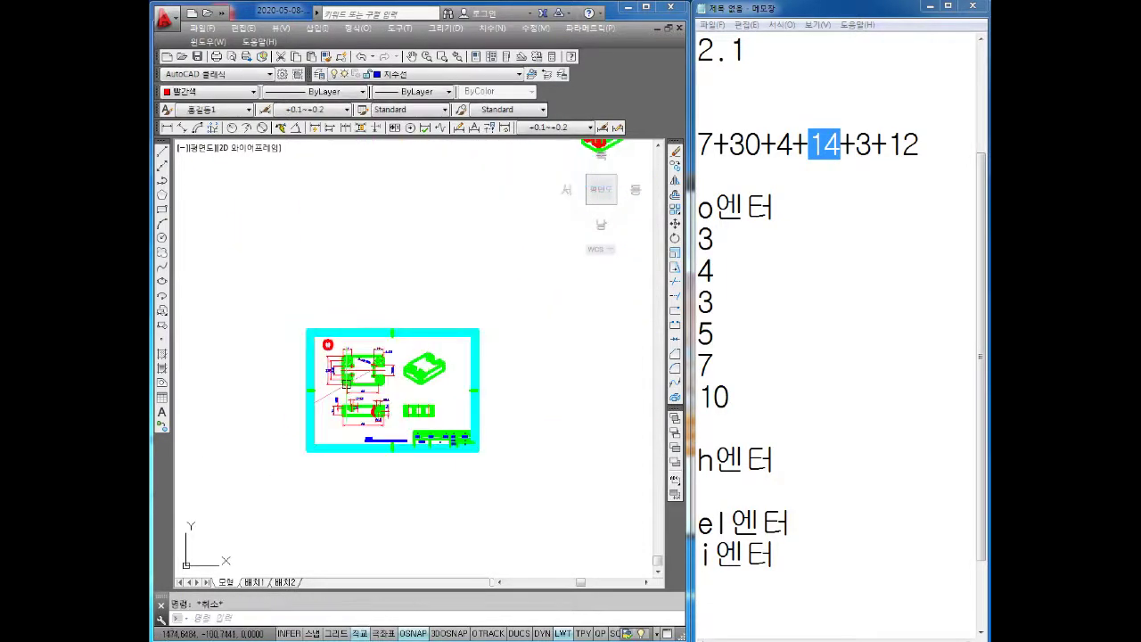
scroll(357, 372, "up", 2)
type("SNAP")
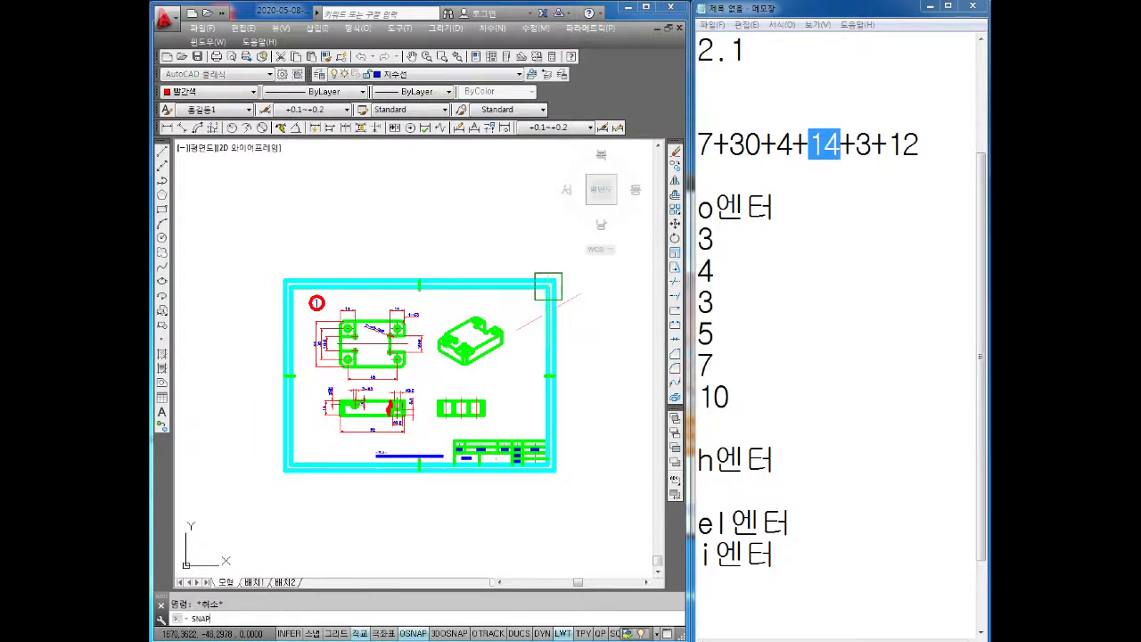
Cancel the snap spacing change and erase the copied sheet's top and left frame lines
key("Return")
key("Escape")
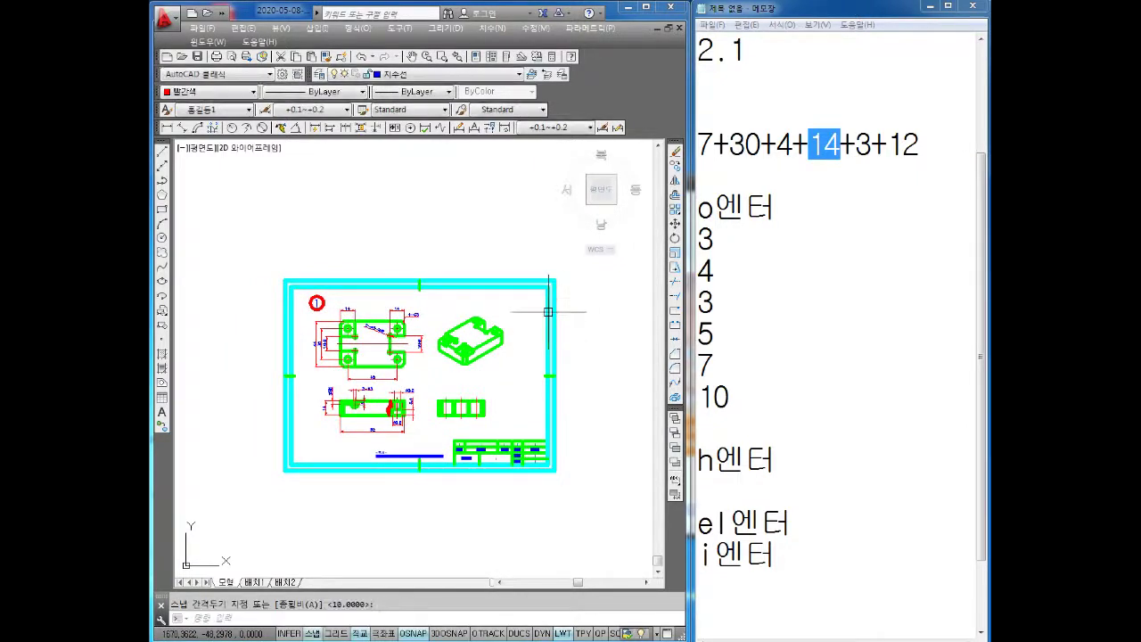
scroll(550, 249, "up", 1)
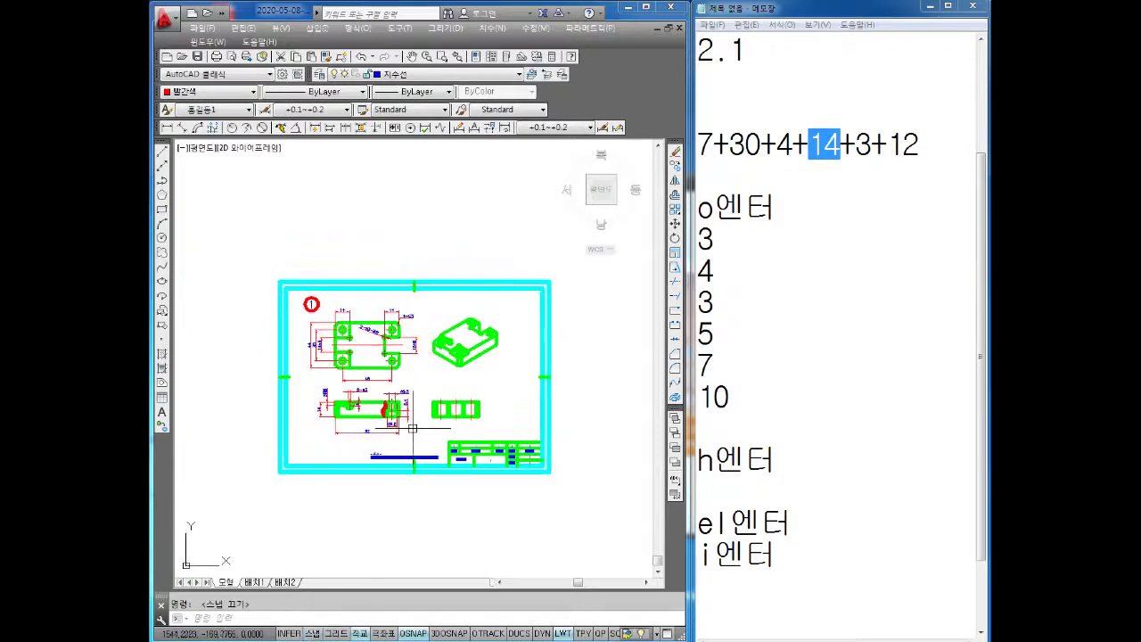
scroll(549, 249, "up", 1)
scroll(550, 250, "up", 1)
scroll(550, 250, "up", 1)
scroll(502, 246, "down", 3)
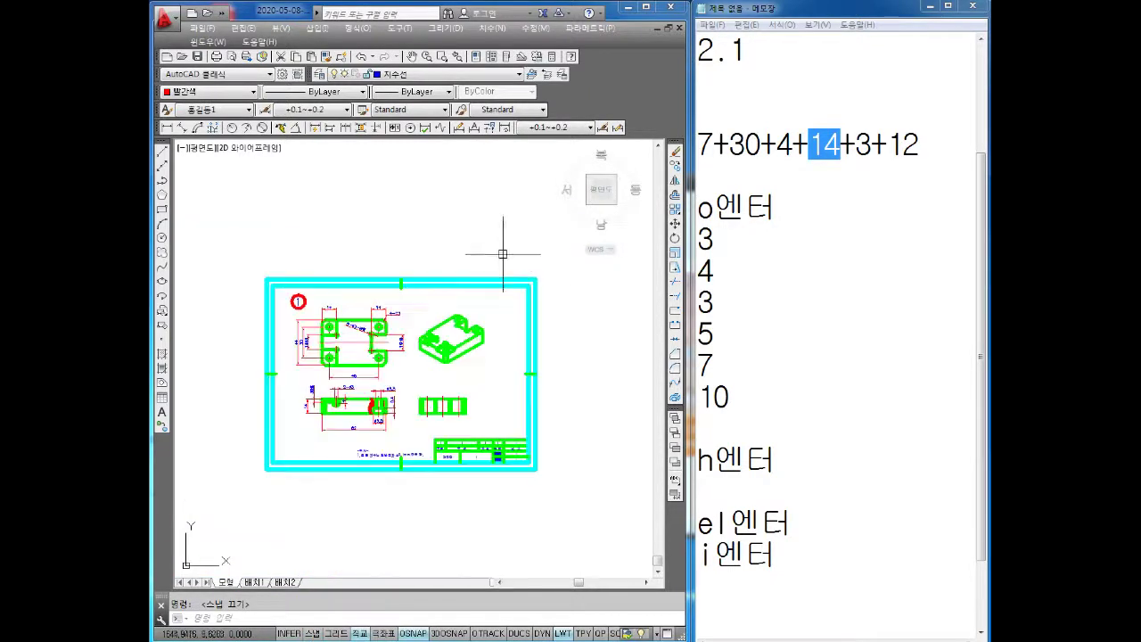
scroll(519, 258, "down", 1)
left_click(519, 260)
left_click(245, 328)
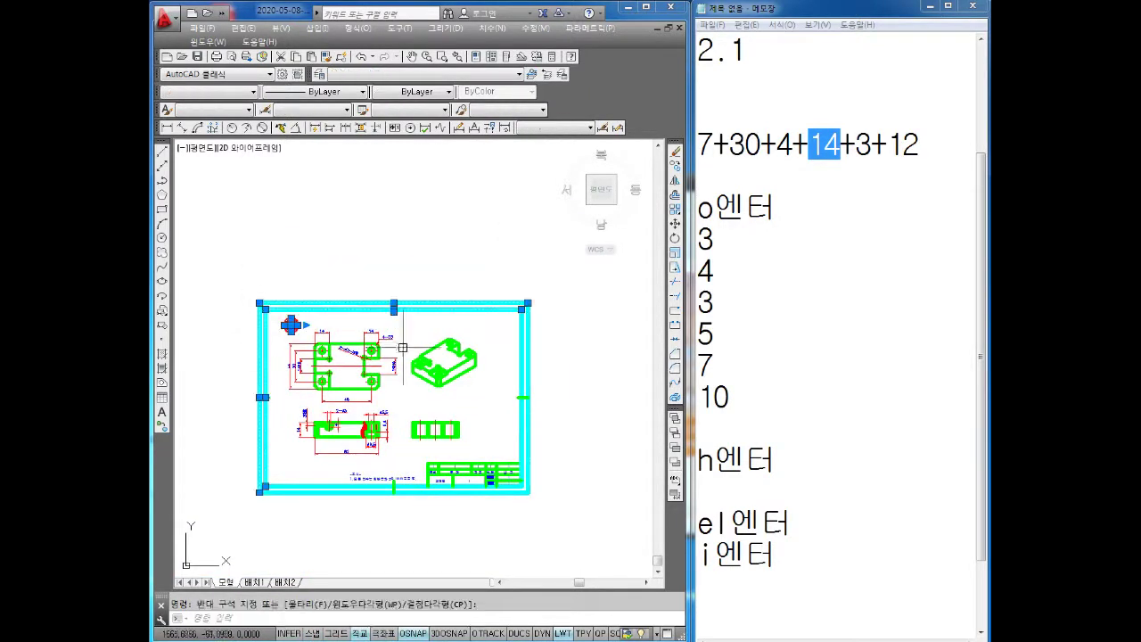
key("Delete")
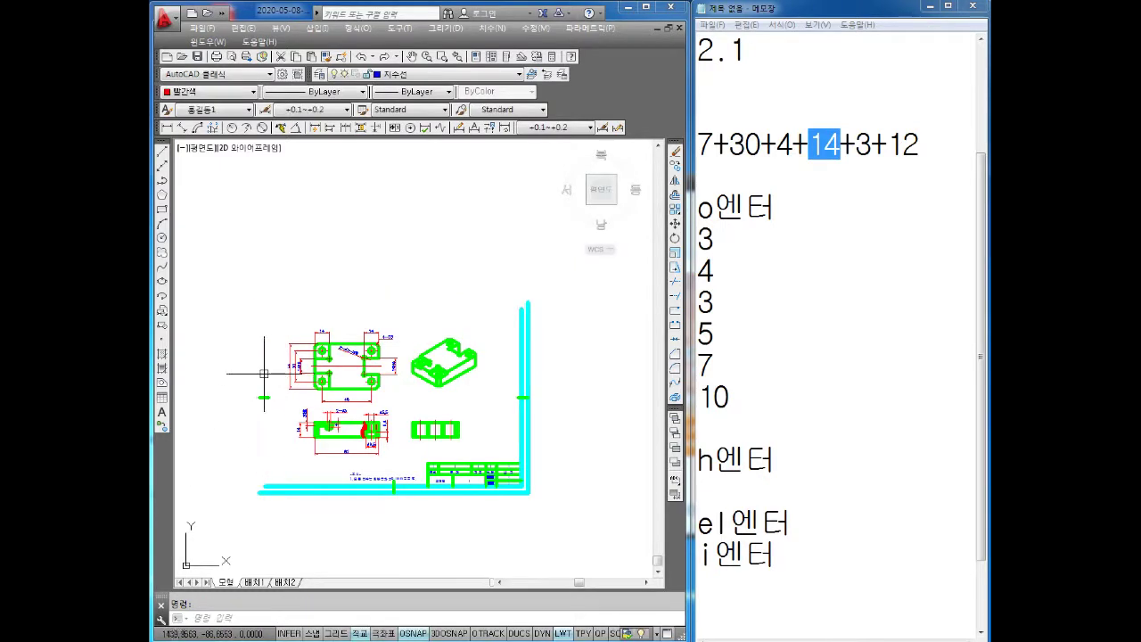
Erase the remaining frame lines, title block and stray green line; select the isometric view
left_click_drag(553, 458, 236, 527)
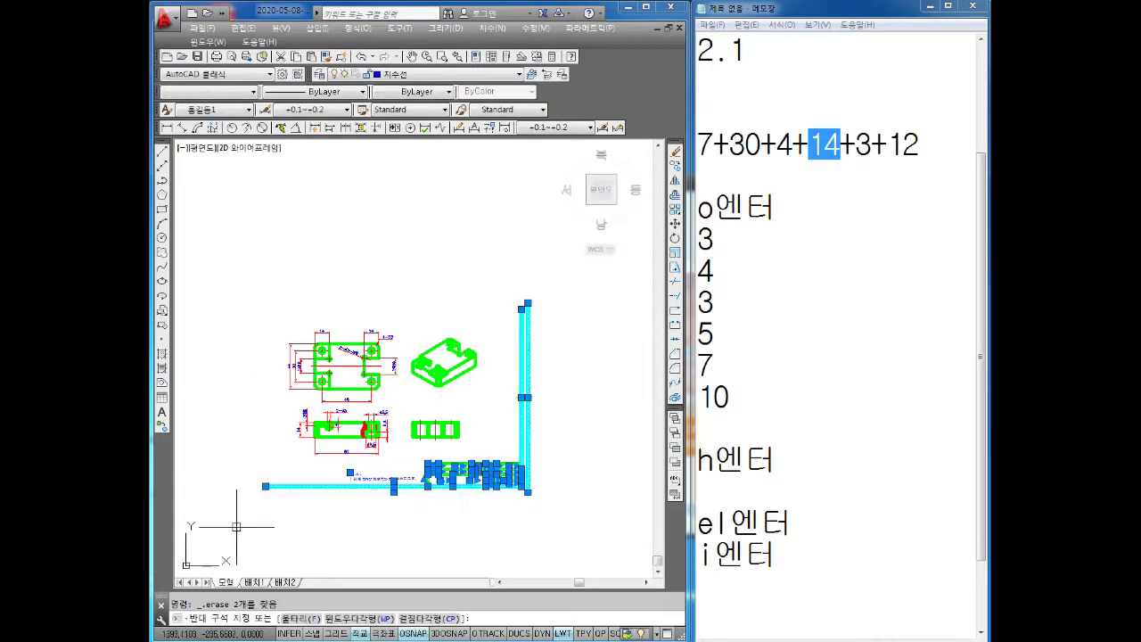
key("Delete")
middle_click_drag(236, 526, 174, 549)
left_click_drag(529, 387, 453, 478)
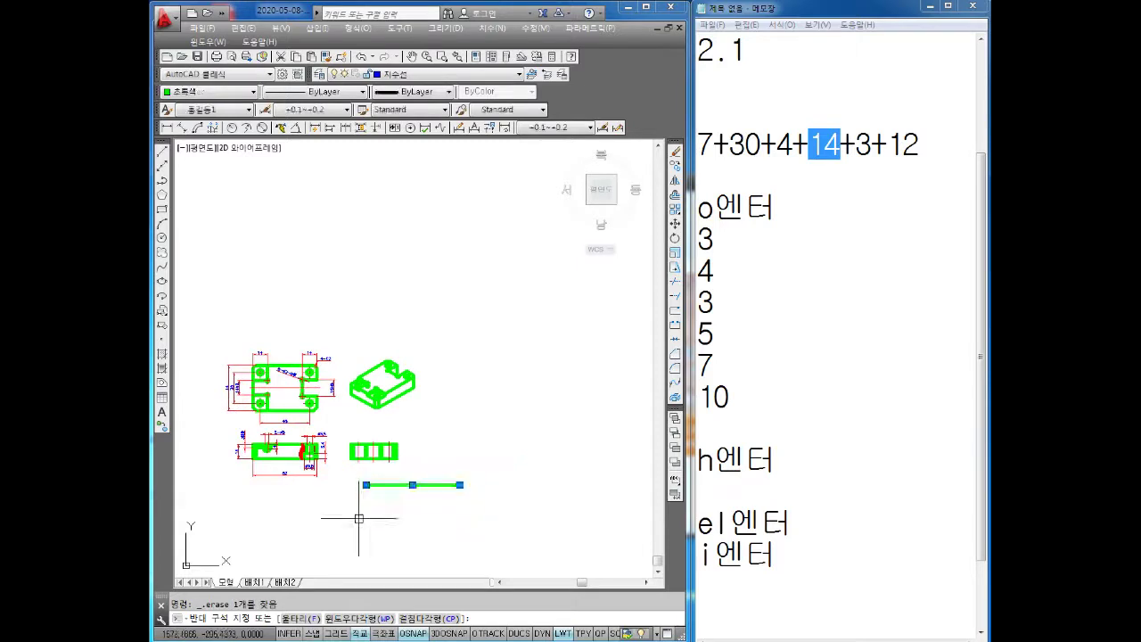
key("Delete")
middle_click_drag(358, 518, 395, 558)
left_click_drag(473, 341, 382, 460)
Erase the isometric view and the top view's left, 14, top-right and right-hand dimensions
key("Delete")
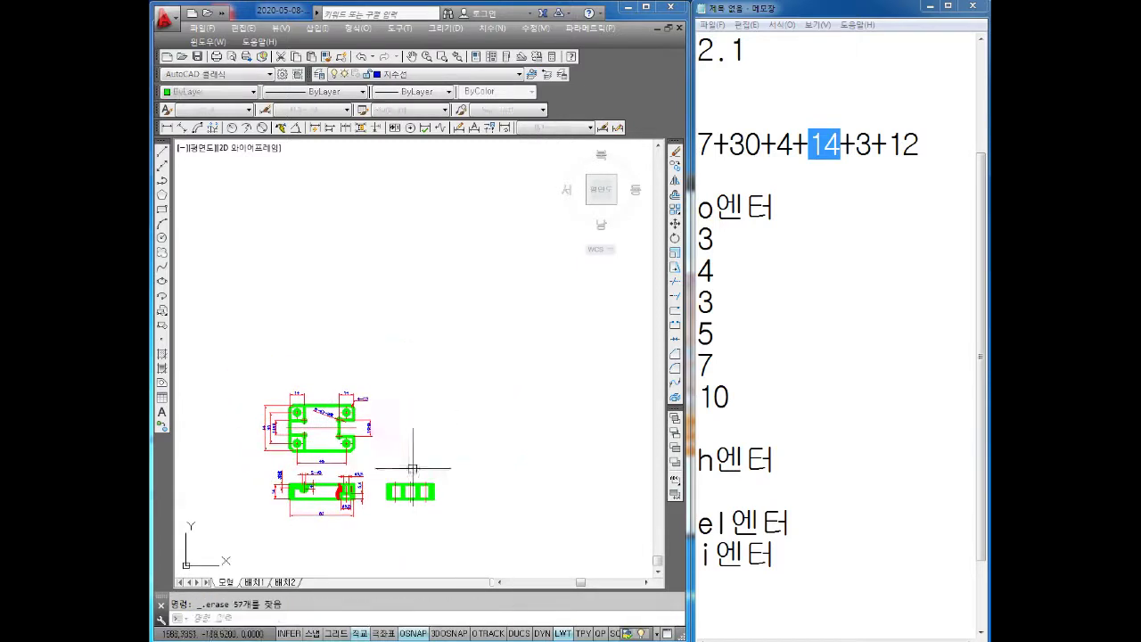
scroll(413, 468, "up", 2)
left_click(326, 339)
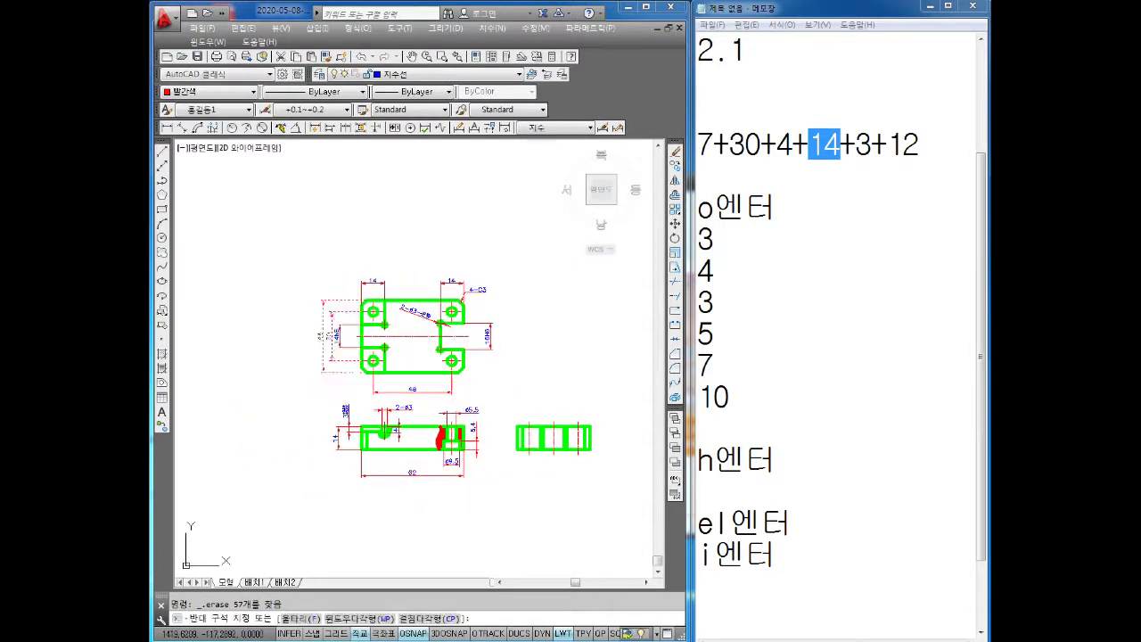
key("Delete")
left_click(361, 281)
key("Delete")
left_click(440, 281)
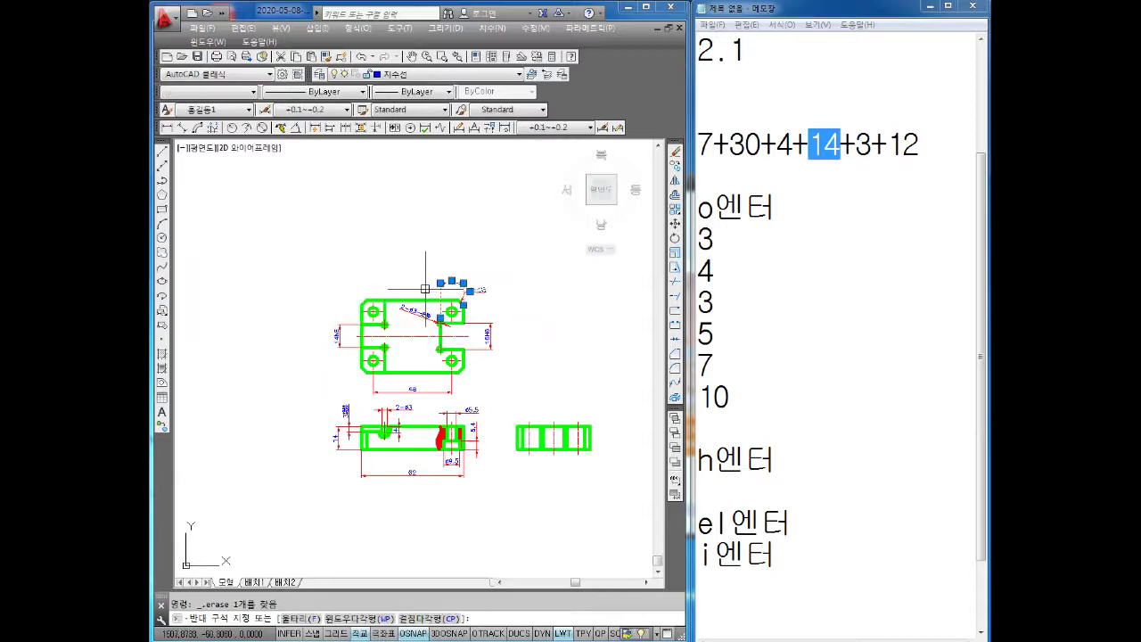
key("Delete")
scroll(522, 323, "up", 2)
left_click(470, 330)
key("Delete")
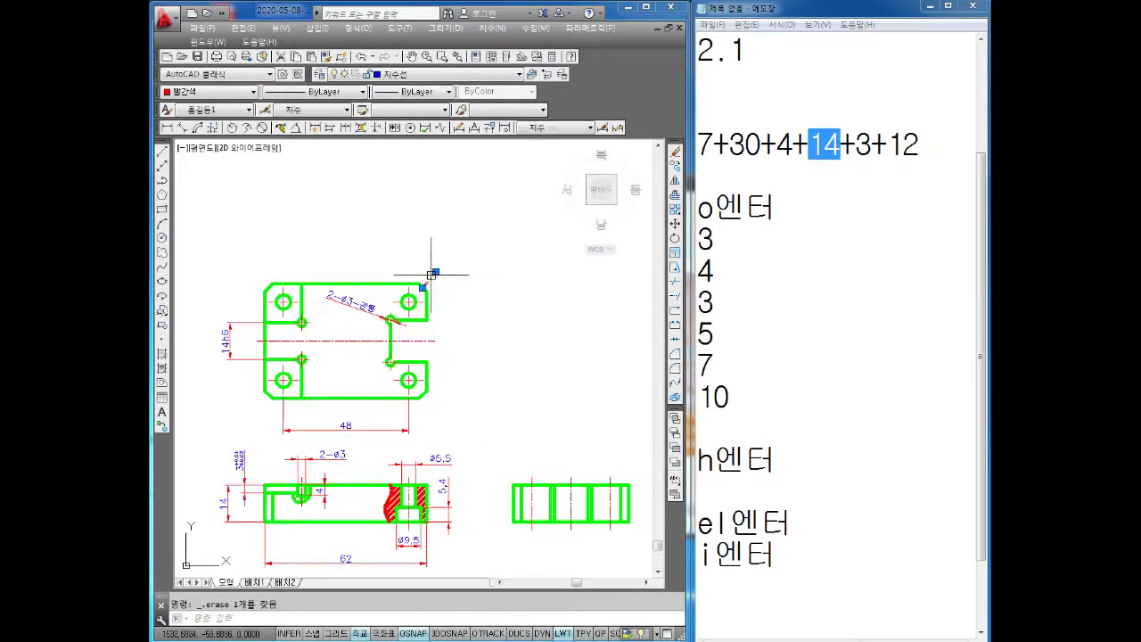
Erase the 2-Ø3-관통 leader note from the top view
scroll(385, 317, "up", 3)
scroll(386, 318, "up", 1)
left_click(389, 318)
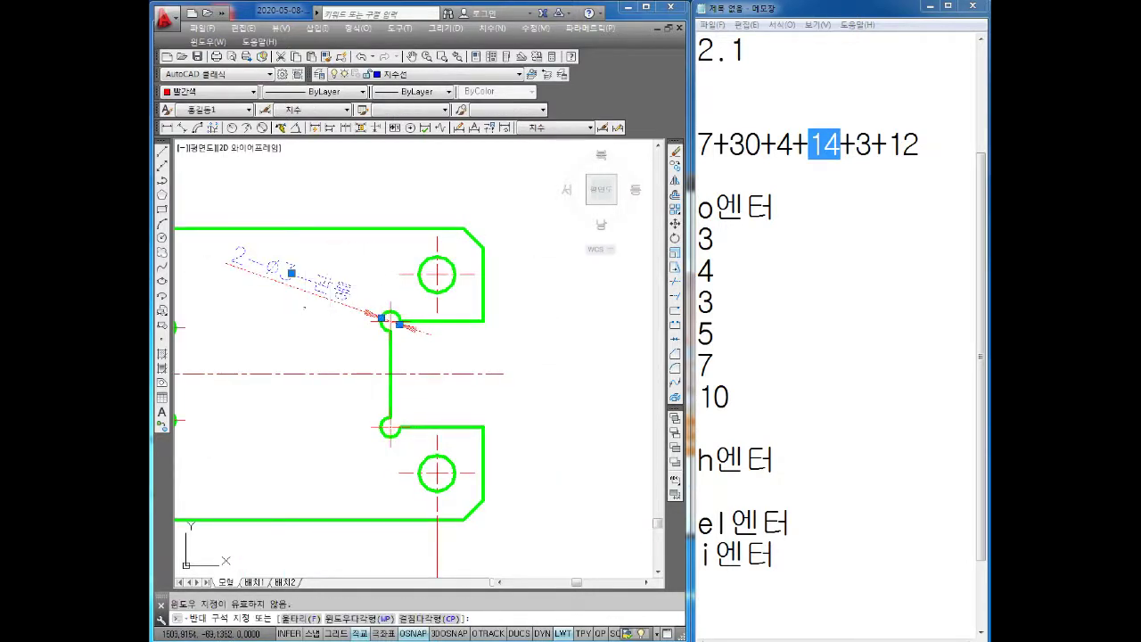
left_click(284, 272)
key("Delete")
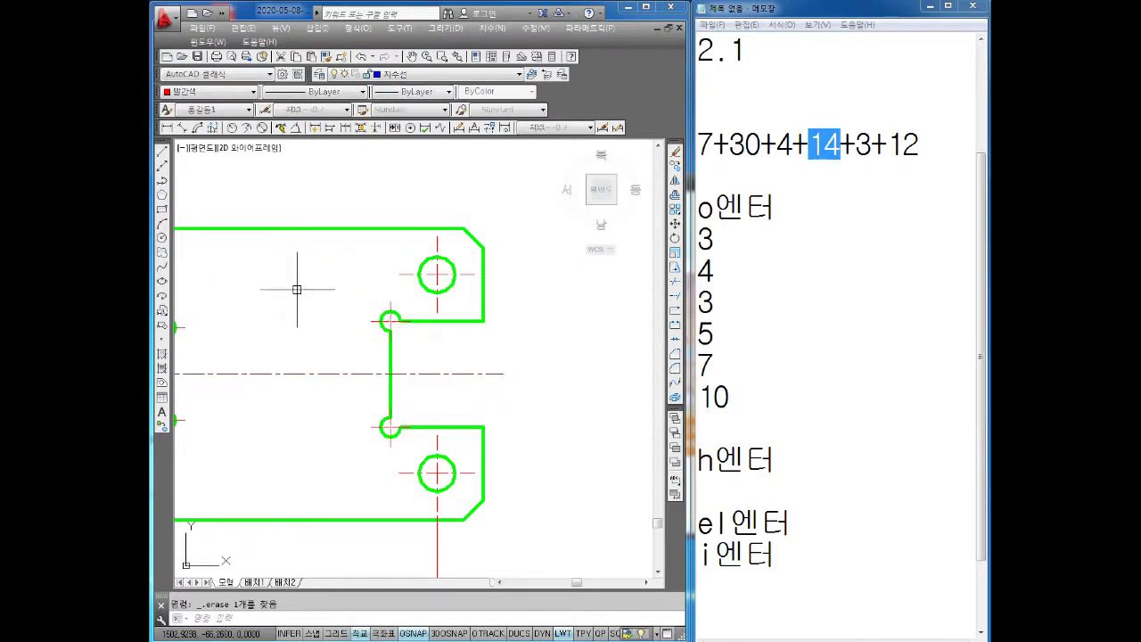
Erase the top view's vertical dimension plus the 48 and 2-Ø3 dimensions
scroll(280, 394, "down", 3)
scroll(272, 326, "up", 2)
left_click(268, 349)
left_click(240, 403)
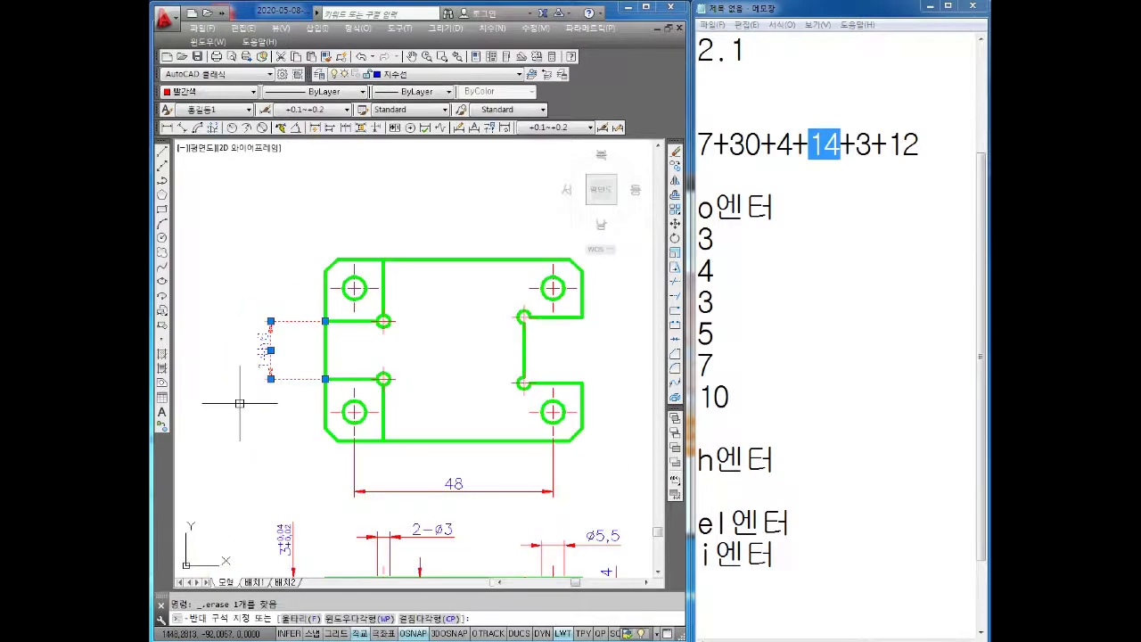
scroll(240, 402, "down", 2)
scroll(258, 446, "up", 1)
scroll(277, 481, "up", 1)
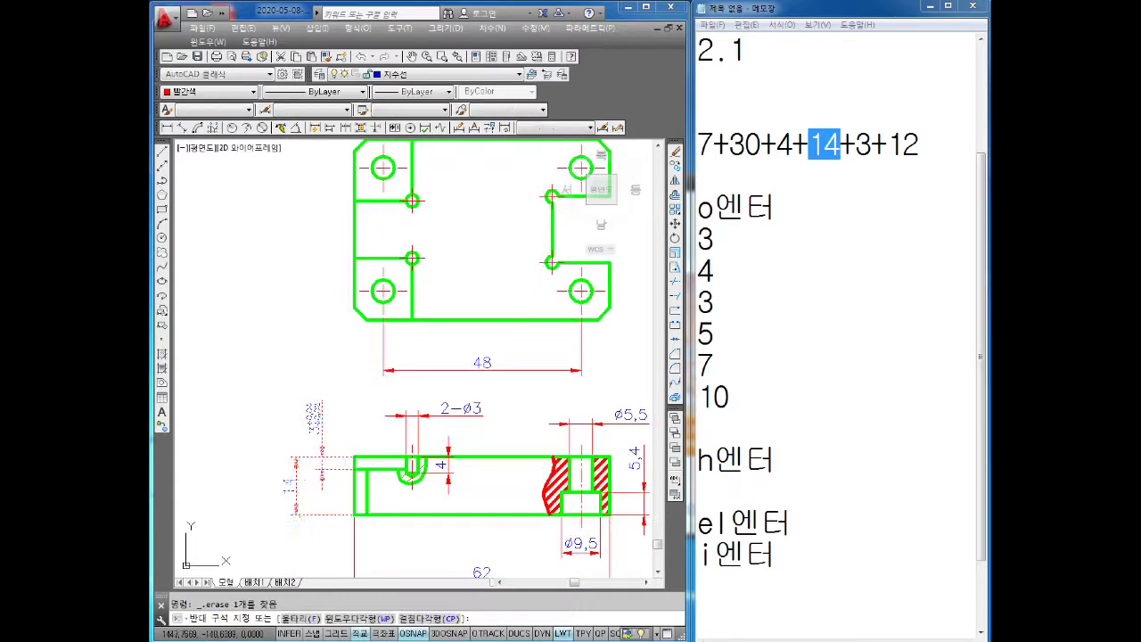
left_click(476, 372)
key("Delete")
Erase the Ø5.5 and 5.4 dimensions from the front section view
middle_click_drag(494, 414, 321, 349)
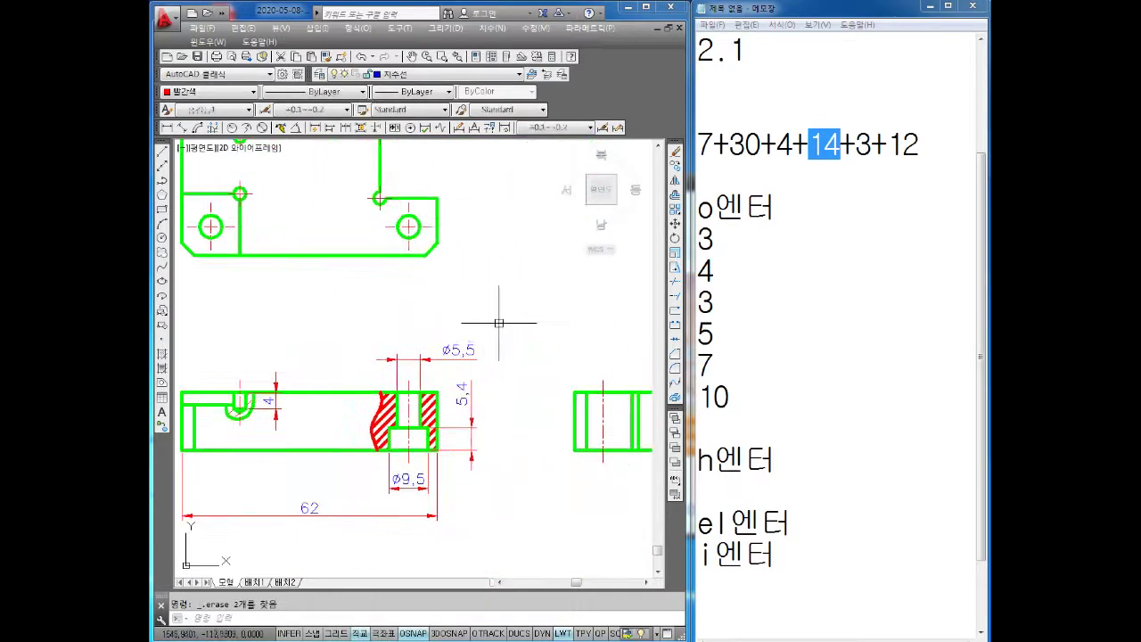
left_click(498, 323)
left_click(460, 419)
key("Delete")
Erase the front view's 62, Ø9.5 and 4 dimensions
left_click(497, 483)
scroll(258, 535, "up", 2)
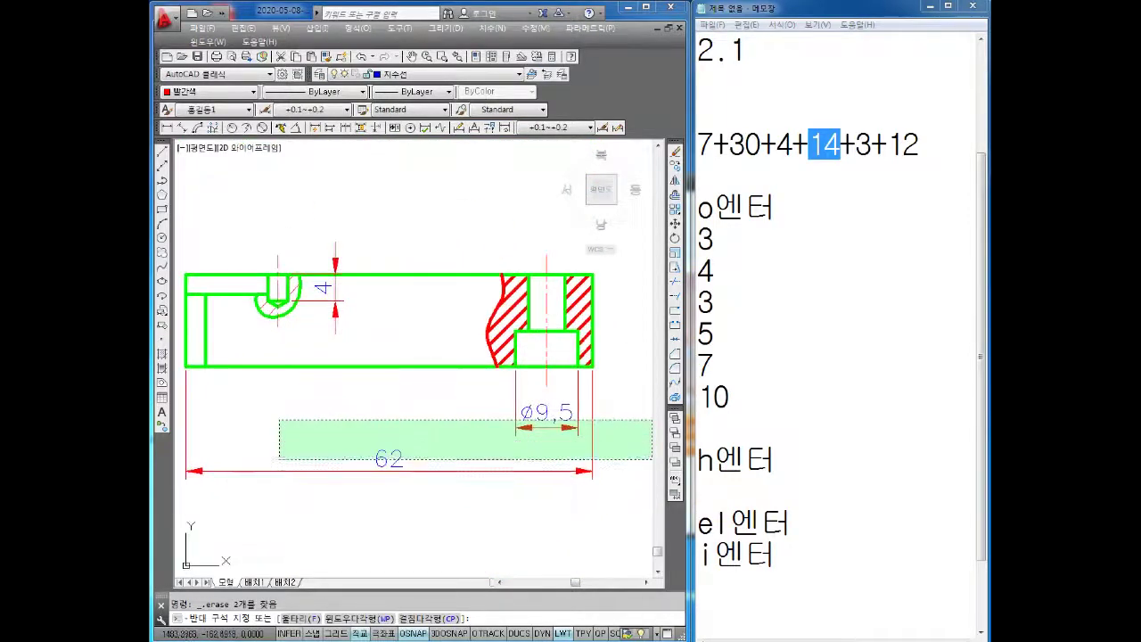
left_click(191, 491)
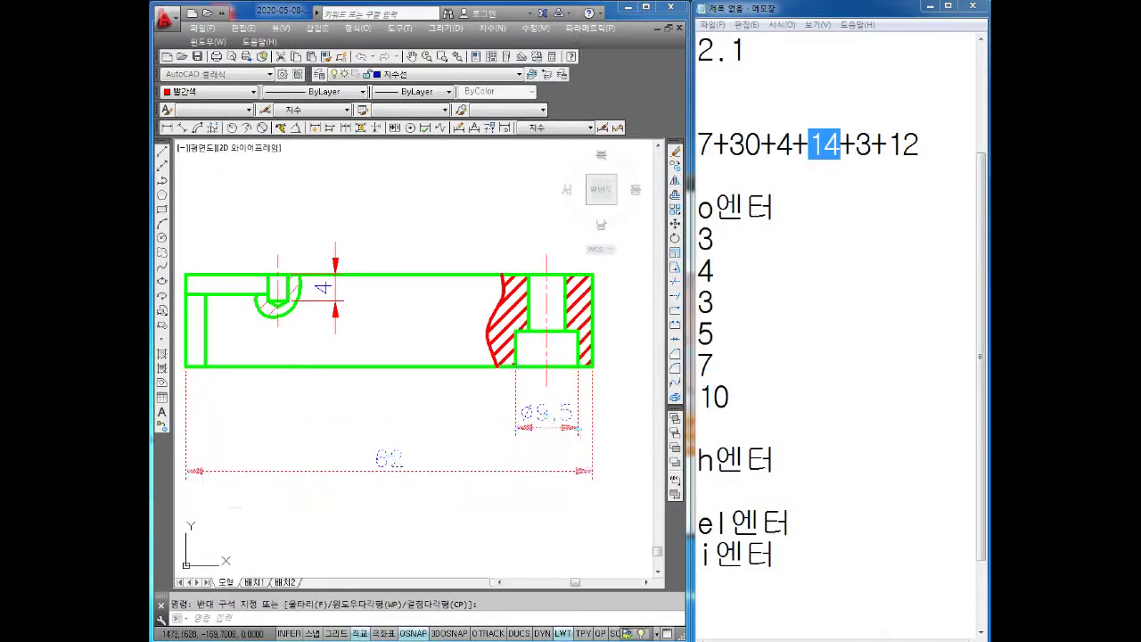
key("Delete")
scroll(319, 453, "down", 6)
scroll(311, 438, "up", 4)
scroll(369, 419, "up", 2)
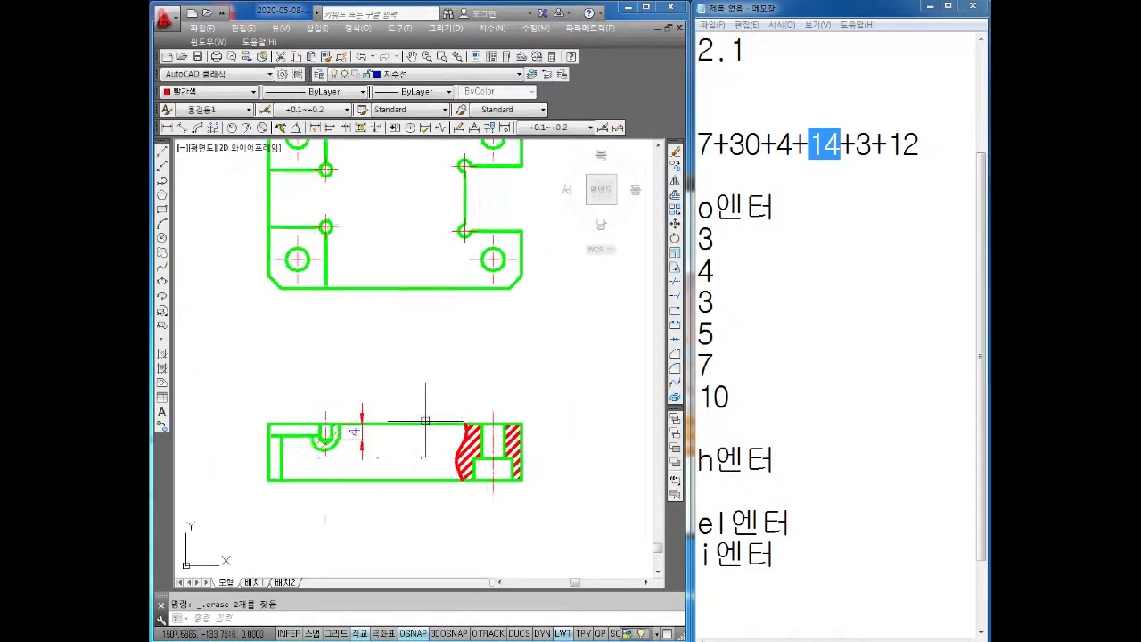
left_click(366, 443)
key("Delete")
scroll(365, 443, "down", 2)
Erase the side view's centre lines with a selection window
middle_click_drag(451, 380, 319, 336)
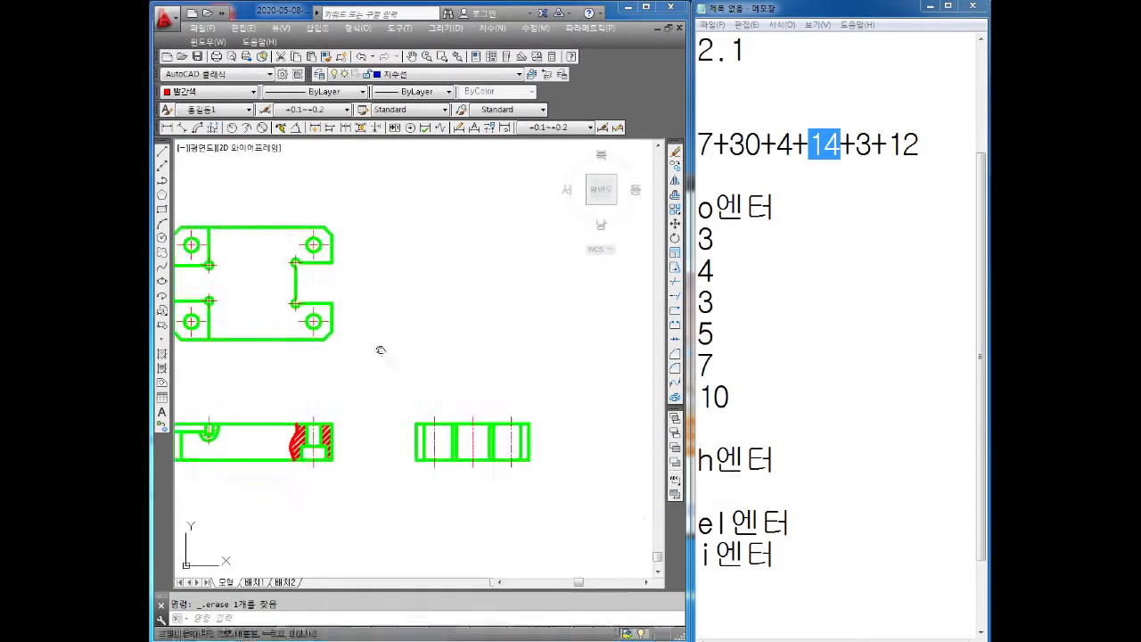
left_click(543, 395)
left_click(410, 418)
key("Delete")
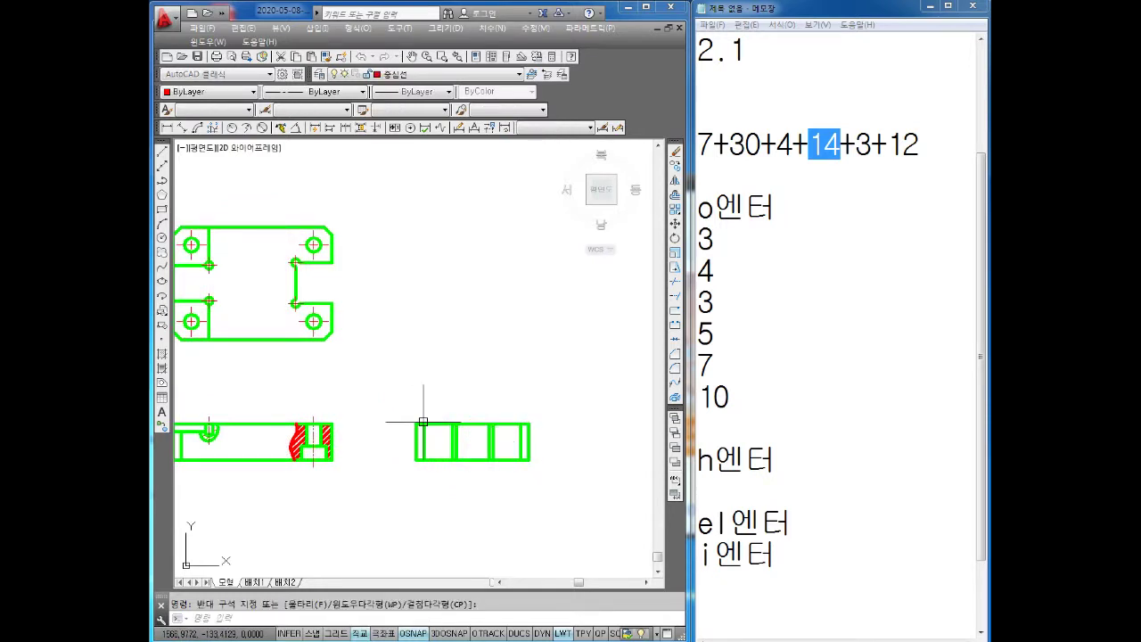
Erase the centre lines of the top view's upper and lower circles
scroll(417, 392, "up", 2)
scroll(415, 348, "up", 2)
scroll(392, 296, "up", 2)
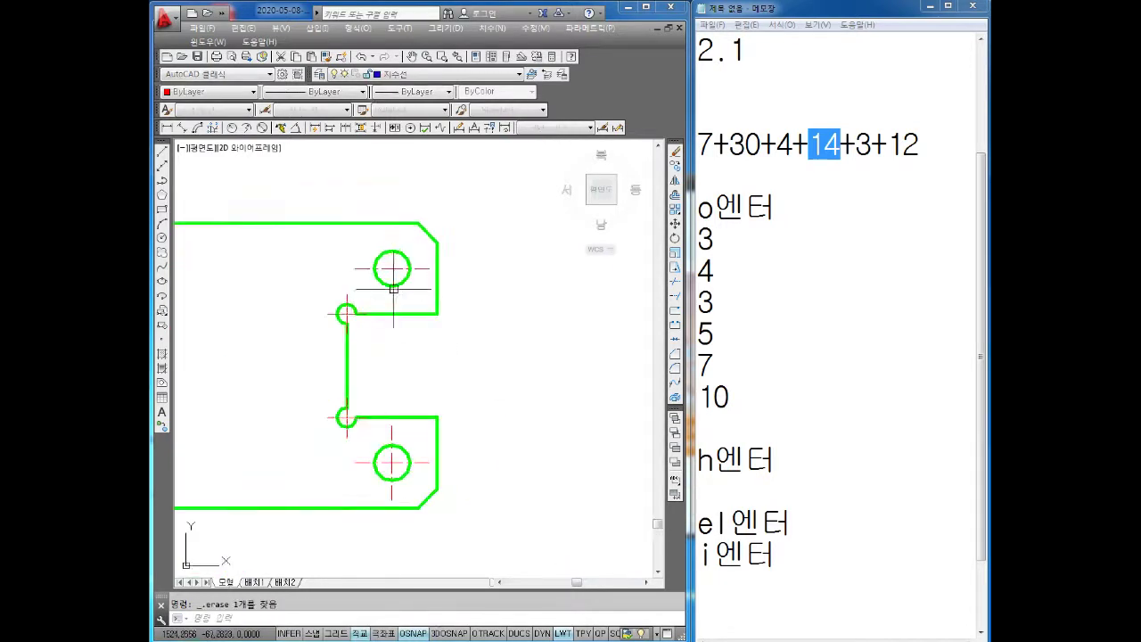
left_click(392, 297)
key("Delete")
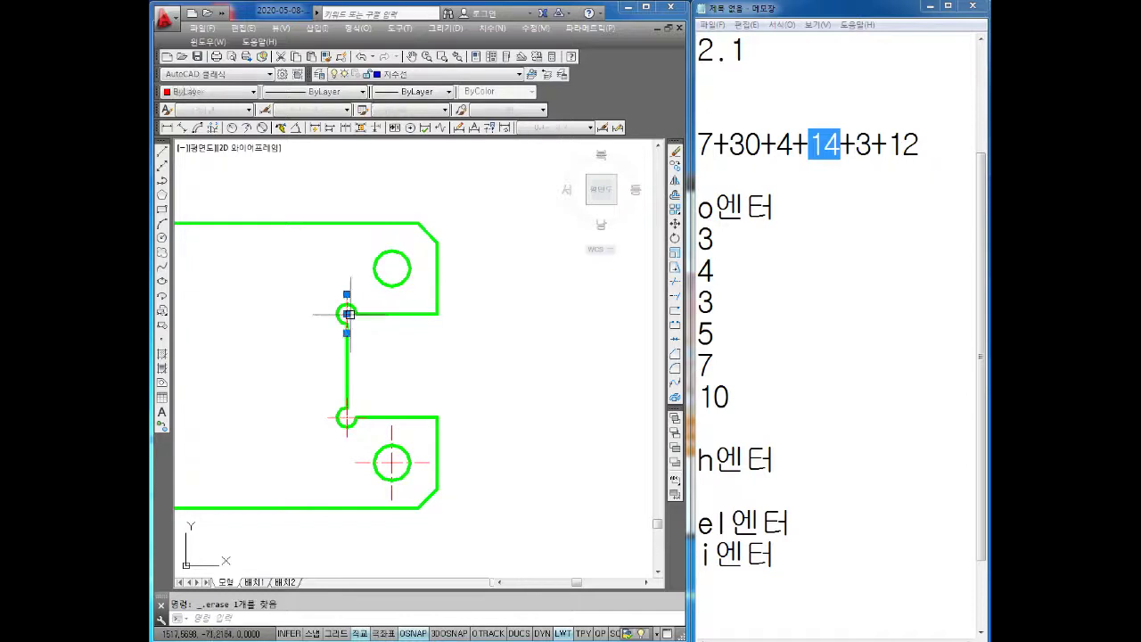
key("Delete")
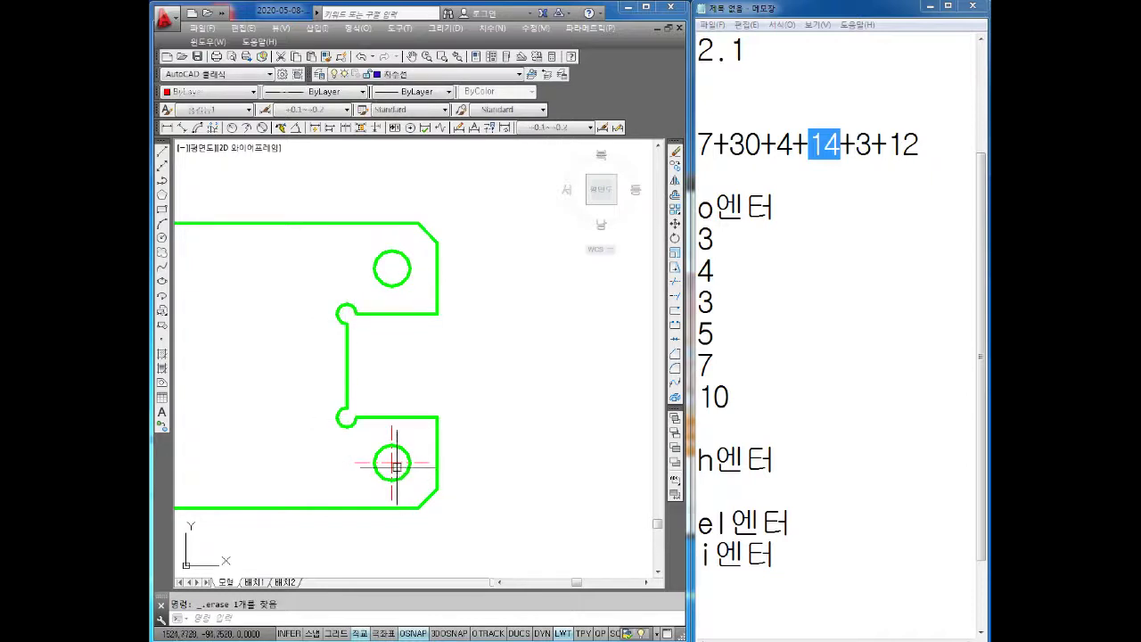
left_click(393, 460)
left_click(393, 460)
key("Delete")
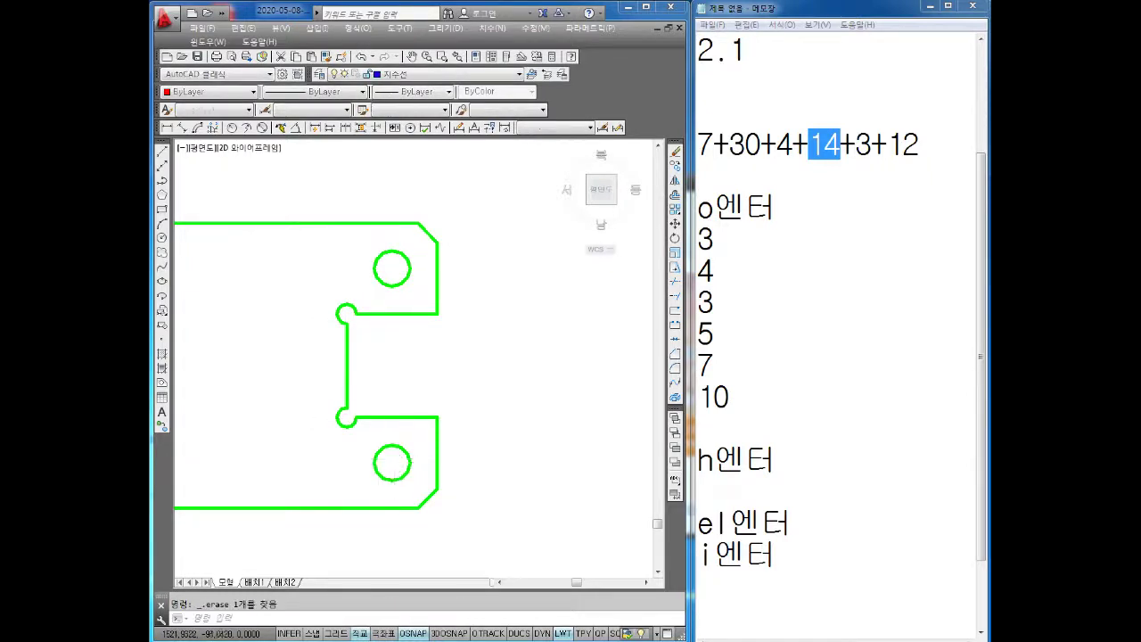
Remove the centre lines of the top view's upper-left and lower-left circles
scroll(338, 383, "down", 2)
scroll(363, 331, "up", 2)
left_click(365, 326)
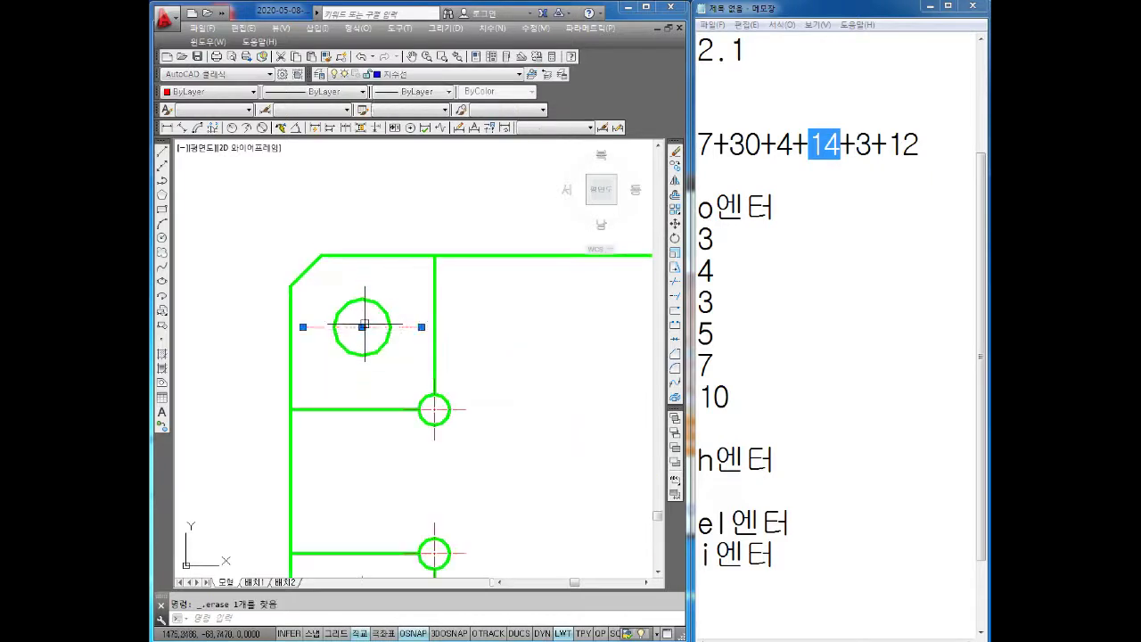
key("Delete")
scroll(364, 326, "down", 2)
middle_click_drag(357, 462, 356, 426)
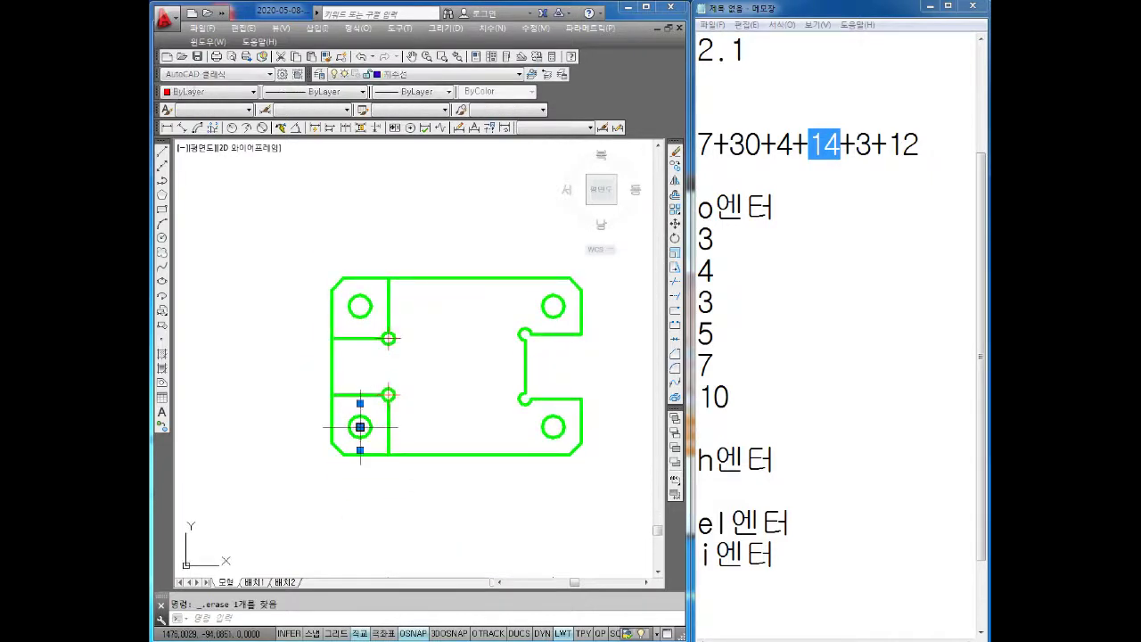
key("Escape")
scroll(357, 375, "down", 3)
scroll(449, 450, "up", 5)
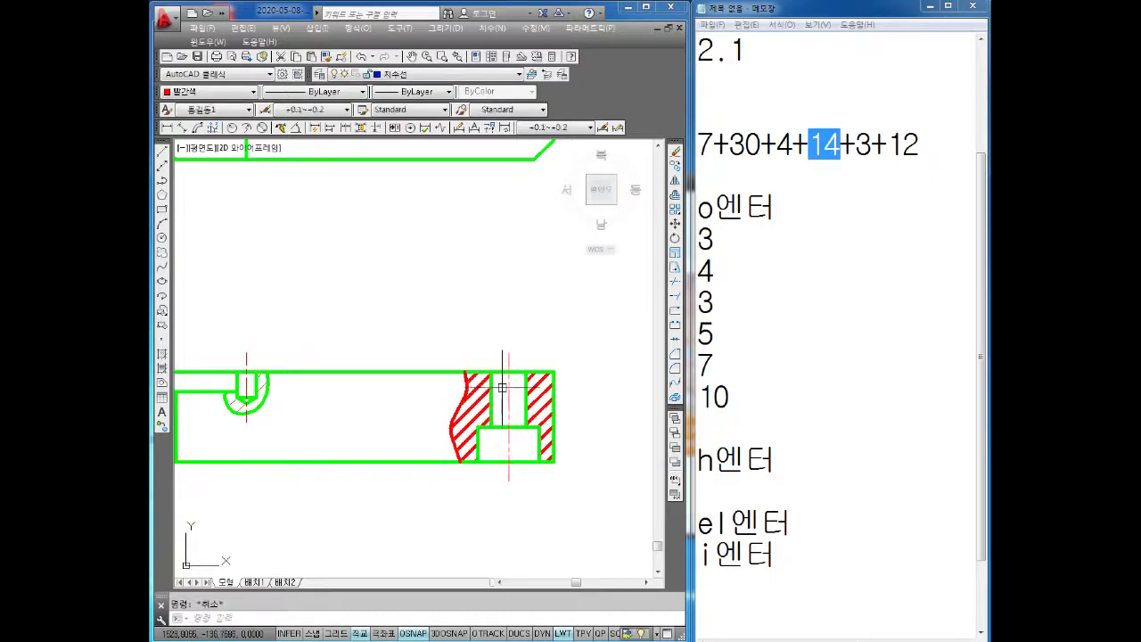
Erase the front section's vertical centre line, then select all three views
left_click(508, 385)
key("Delete")
middle_click_drag(288, 390, 353, 391)
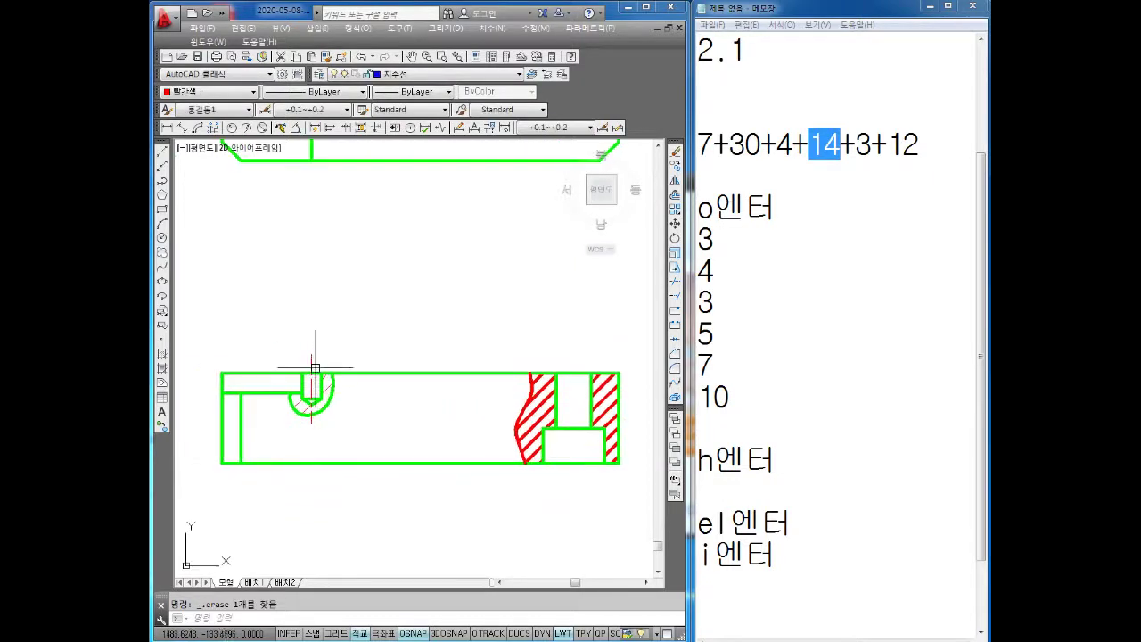
scroll(377, 407, "down", 6)
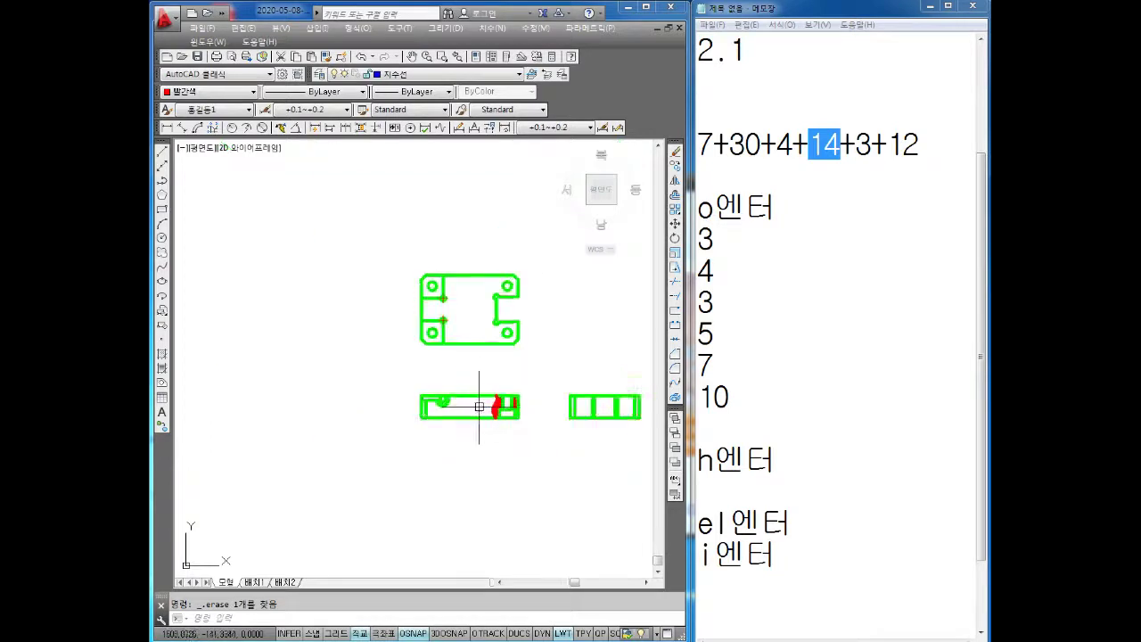
mouse_move(473, 402)
middle_mouse_down()
mouse_move(466, 349)
mouse_move(413, 375)
middle_mouse_up()
left_click_drag(498, 271, 238, 447)
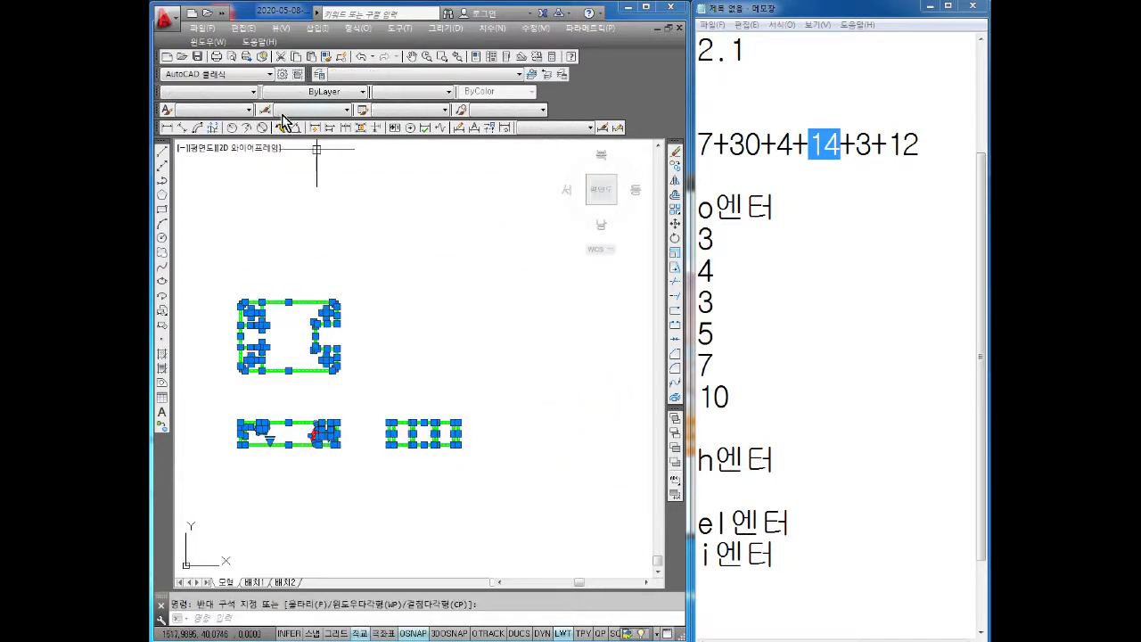
Cancel the selection, recentre the bare plate views, and open Block Definition
left_click(233, 93)
key("Escape")
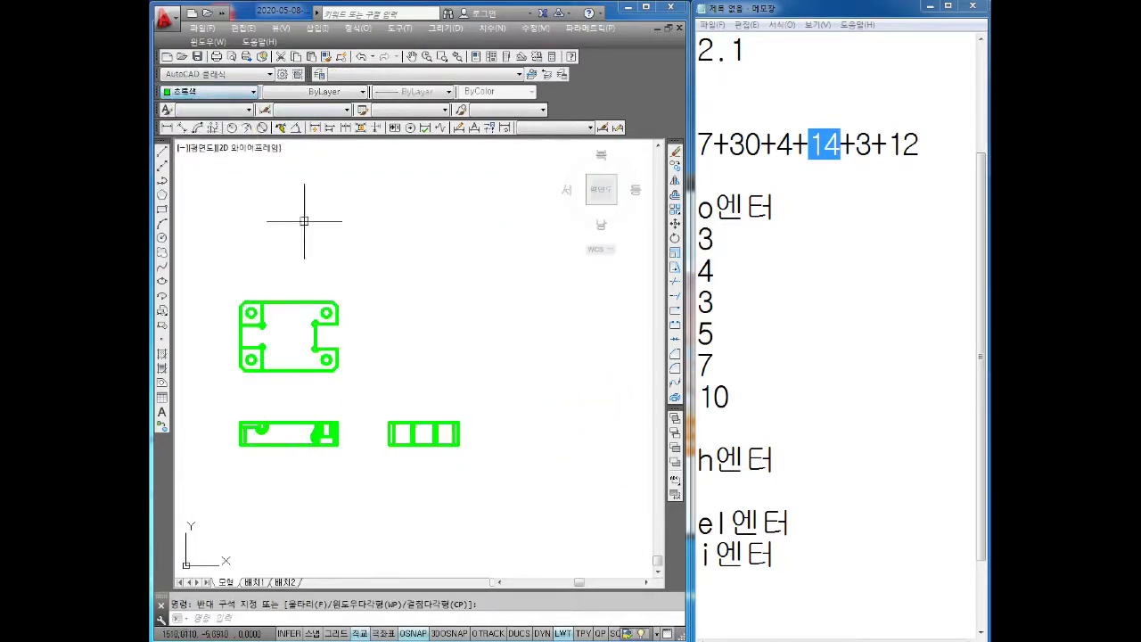
scroll(369, 370, "down", 2)
scroll(418, 361, "down", 1)
middle_click_drag(435, 357, 359, 419)
scroll(408, 254, "up", 3)
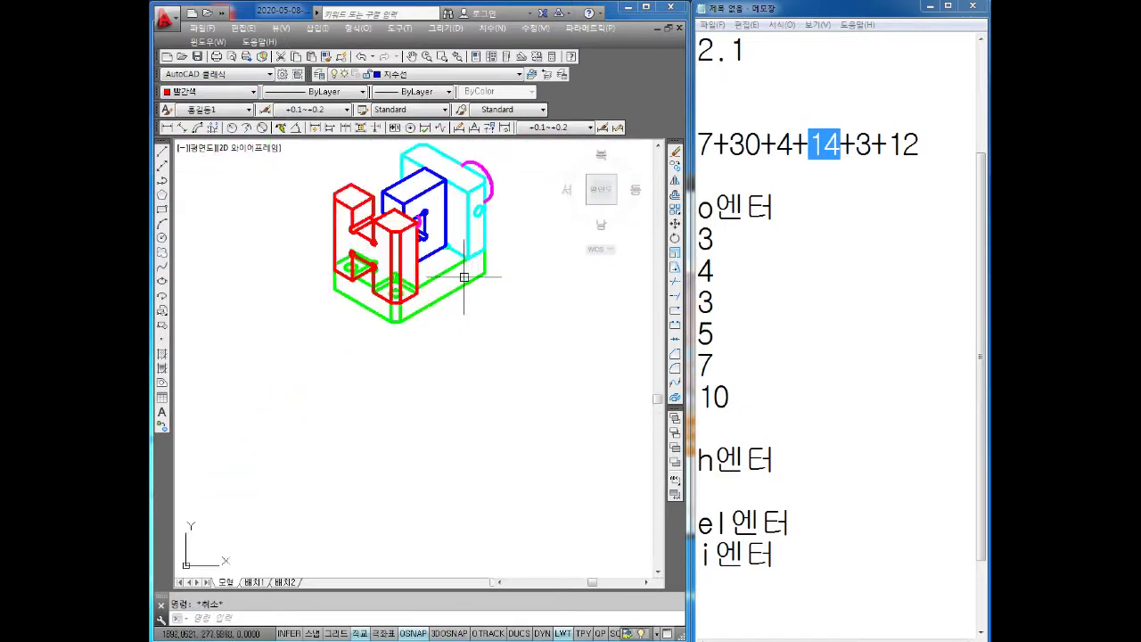
scroll(407, 254, "down", 3)
middle_click_drag(267, 446, 413, 364)
middle_click_drag(279, 536, 434, 344)
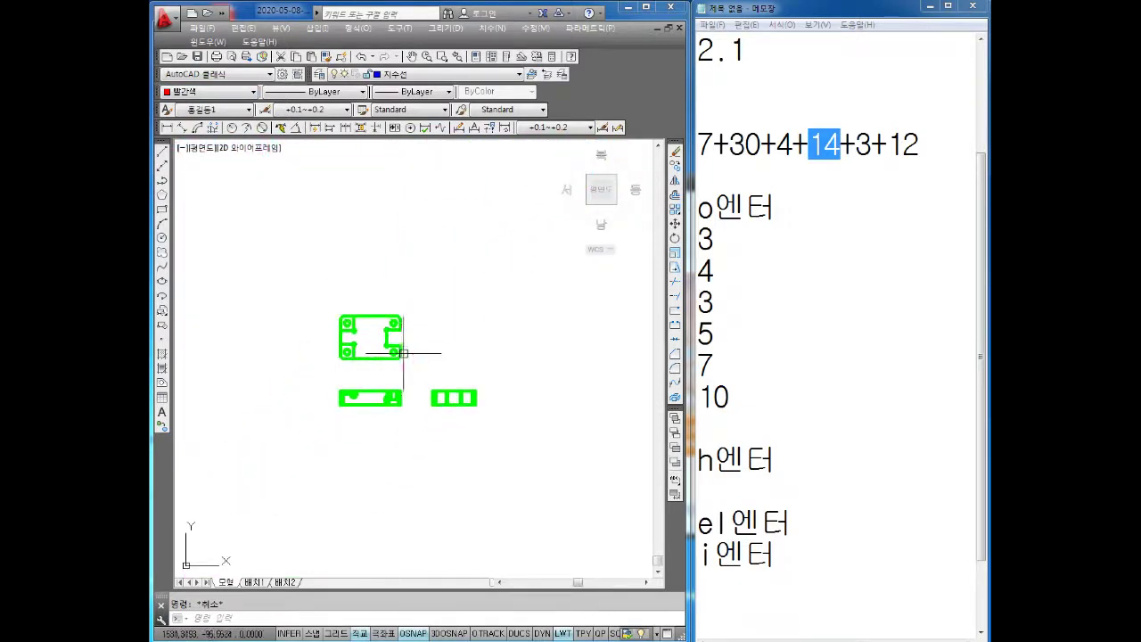
scroll(419, 347, "up", 1)
scroll(395, 332, "up", 2)
scroll(428, 356, "down", 1)
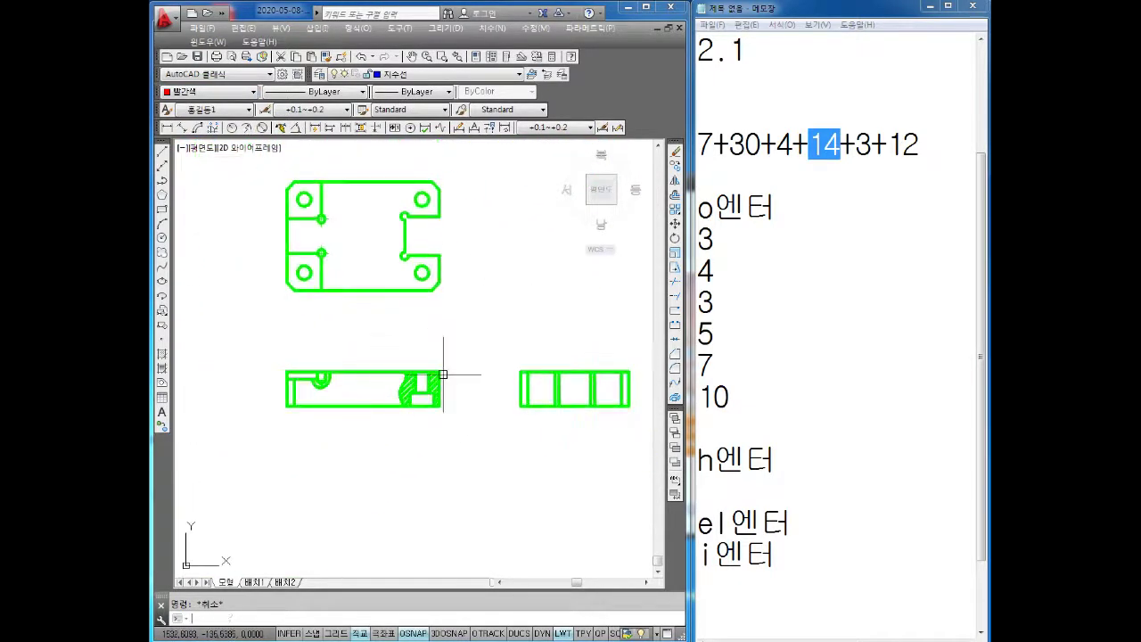
middle_click_drag(458, 392, 428, 401)
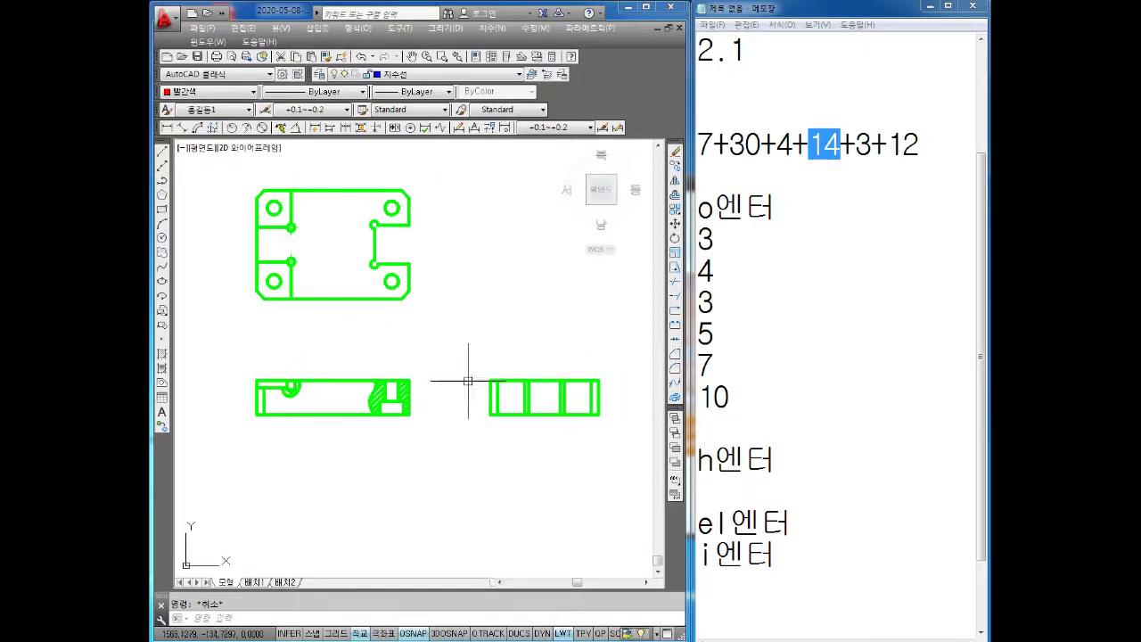
middle_click_drag(484, 307, 494, 353)
type("ㅎ")
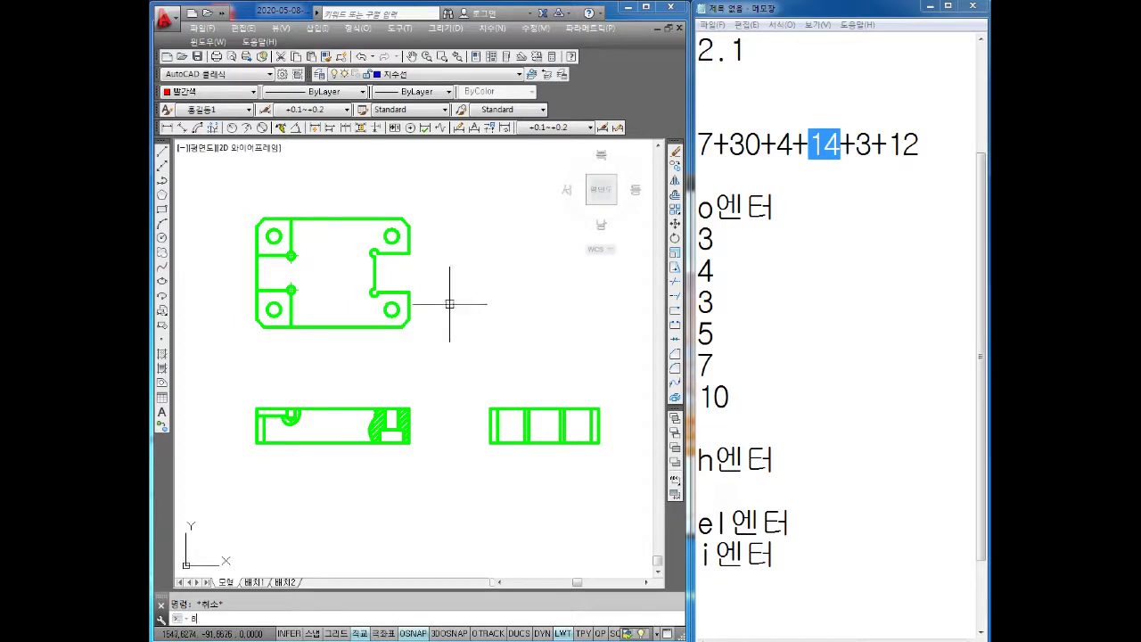
key("Return")
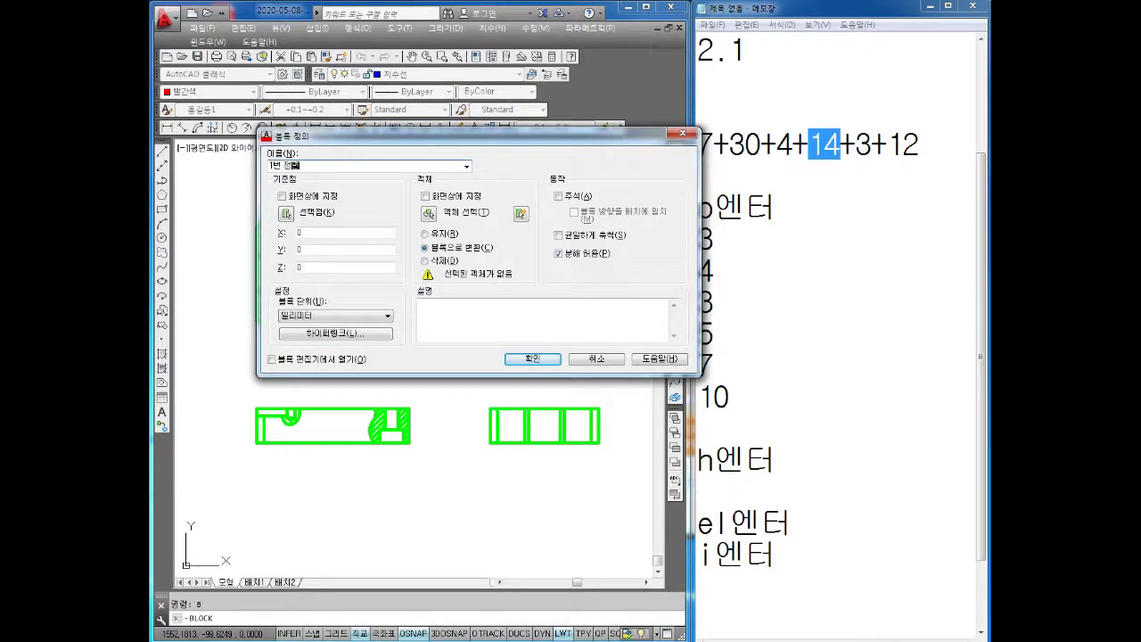
Define the front view's 20 objects as a block with a base point on that view
left_click(286, 215)
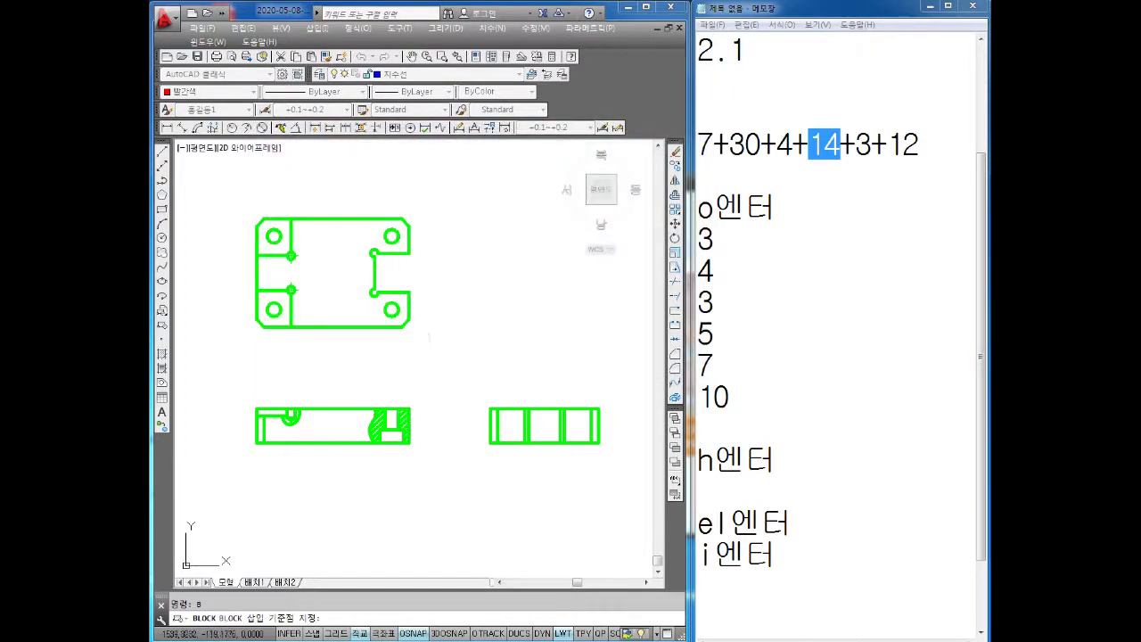
left_click(430, 336)
left_click(437, 217)
left_click(420, 395)
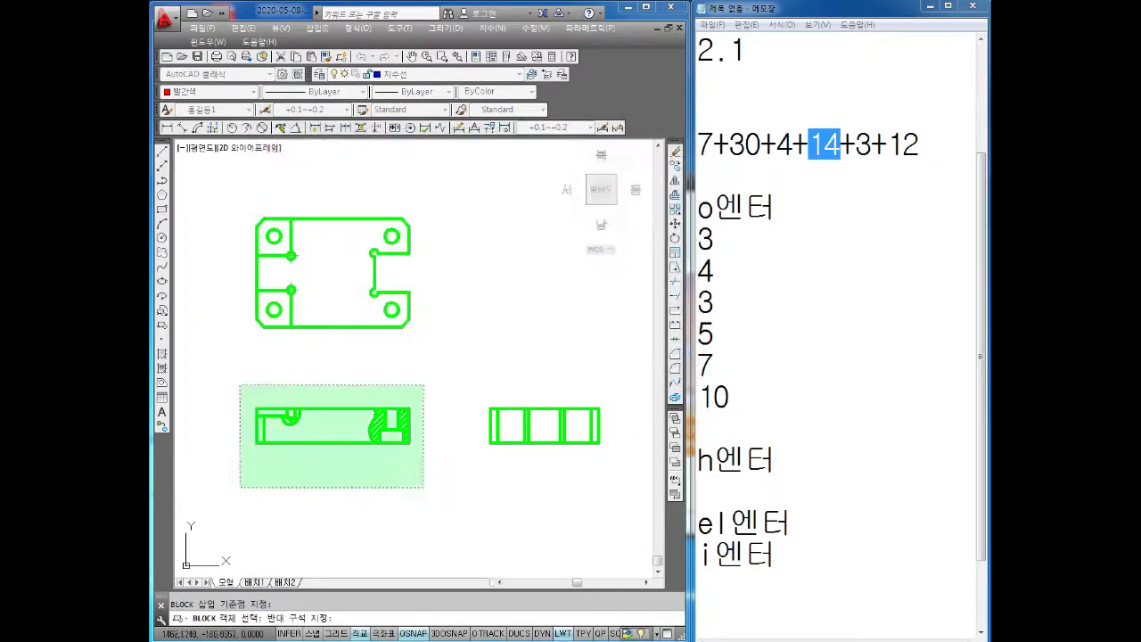
left_click(240, 488)
key("Return")
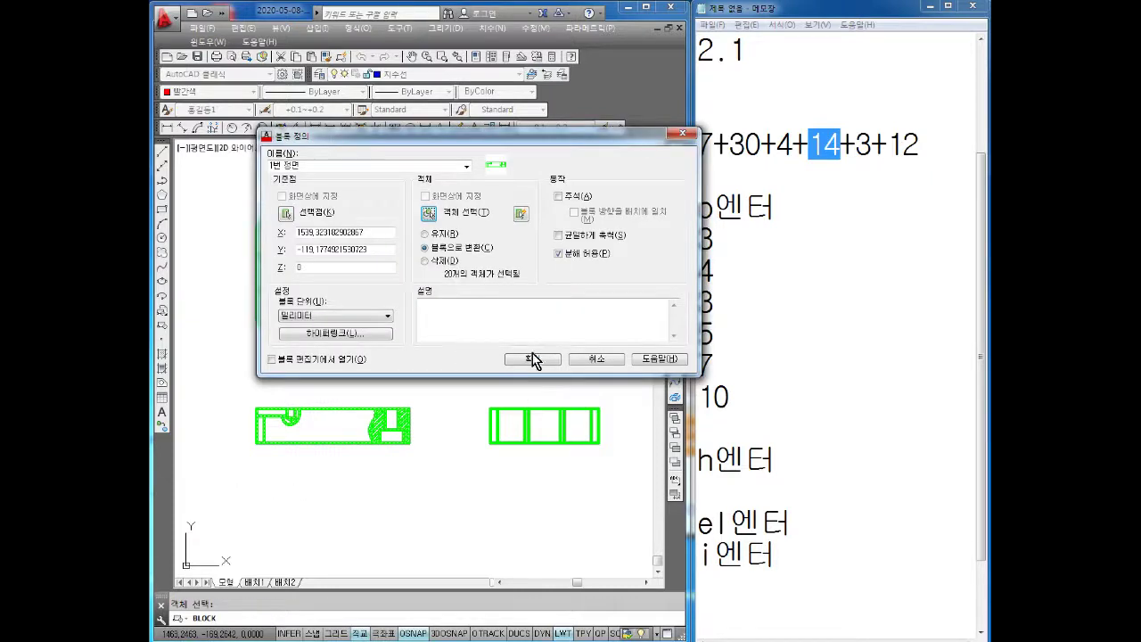
left_click(532, 359)
key("Escape")
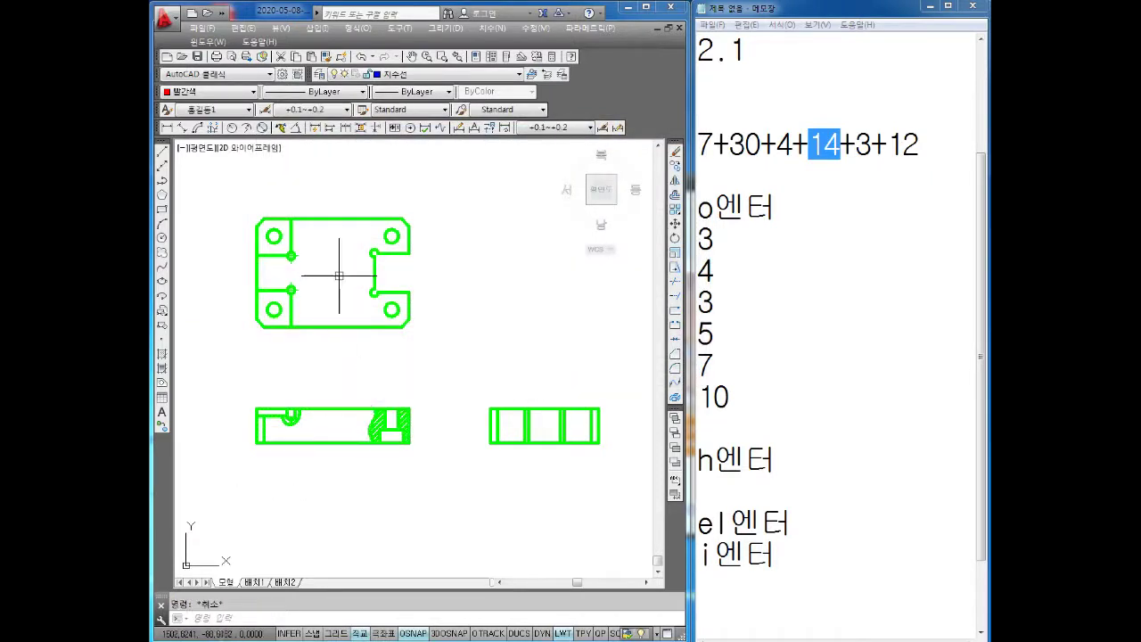
Make the top view's 28 objects a block, based at the upper-right hole centre
middle_click_drag(338, 275, 371, 333)
type("b")
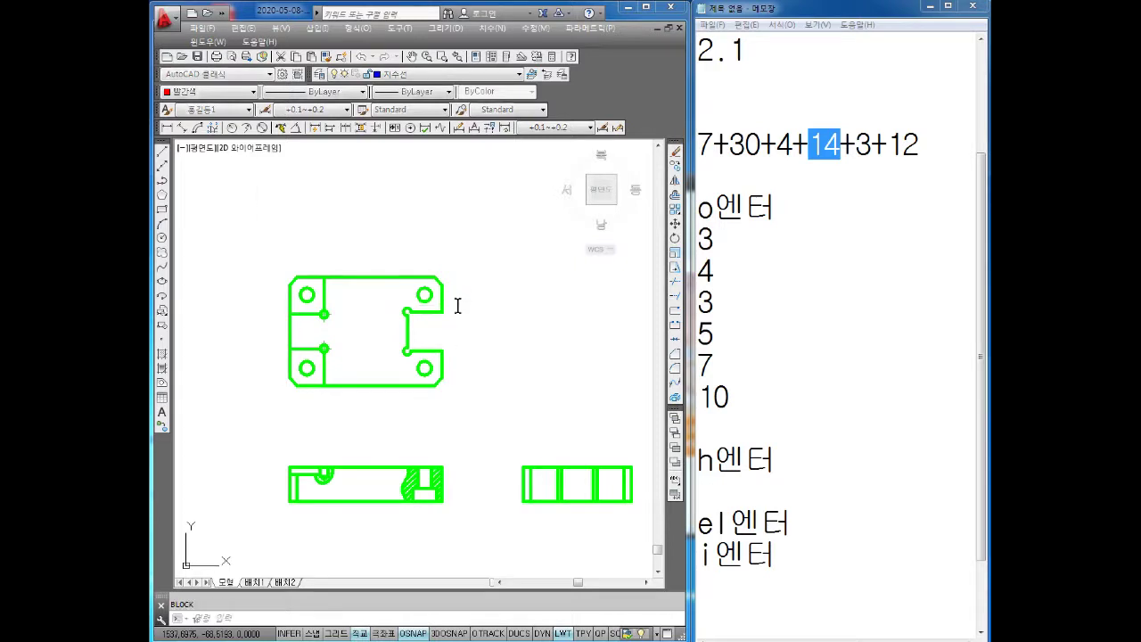
key("Return")
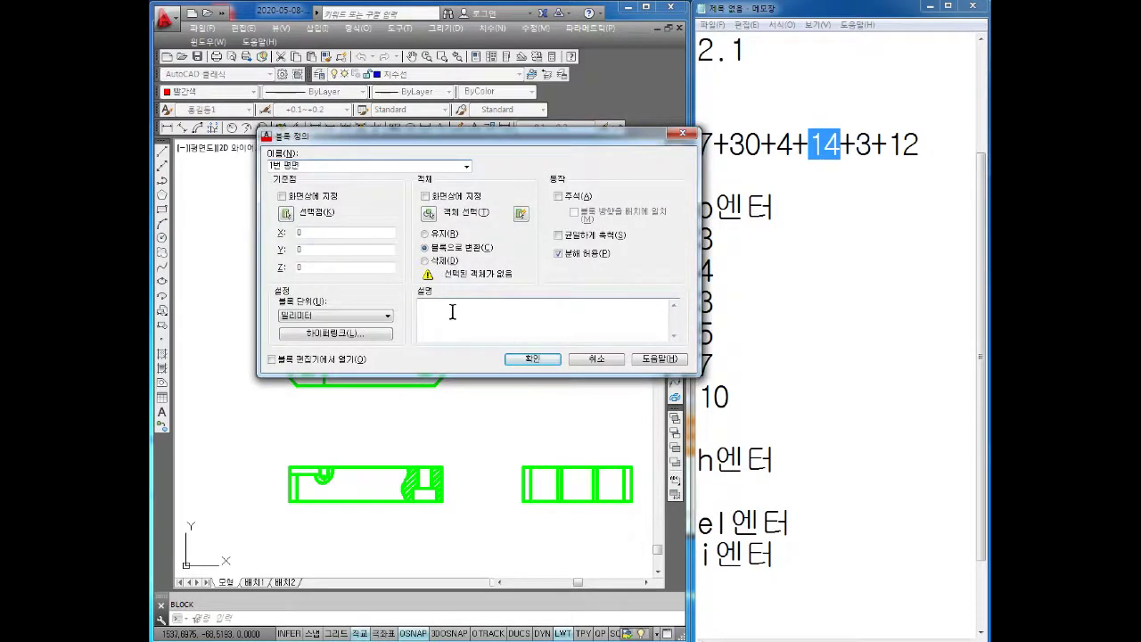
left_click(286, 214)
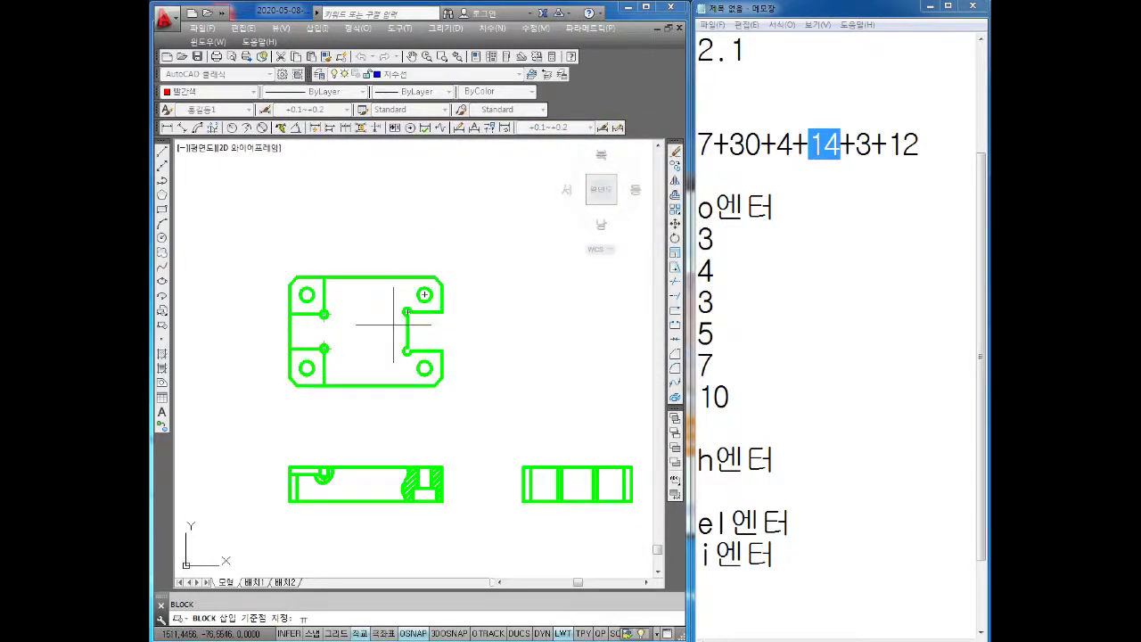
left_click(424, 294)
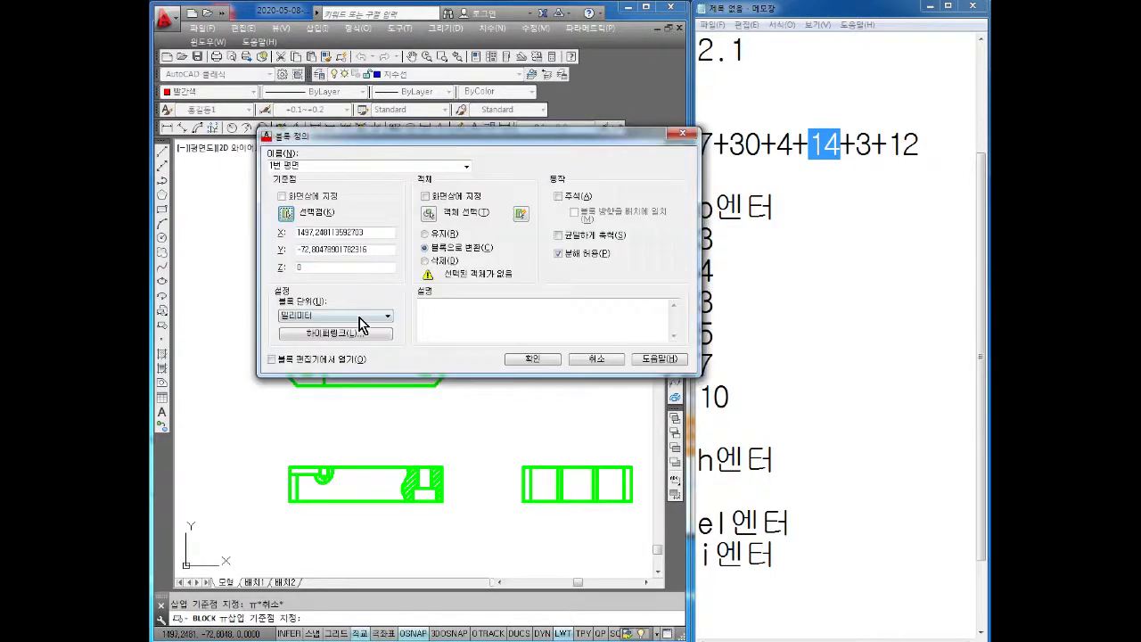
left_click(424, 218)
left_click(492, 250)
left_click(256, 413)
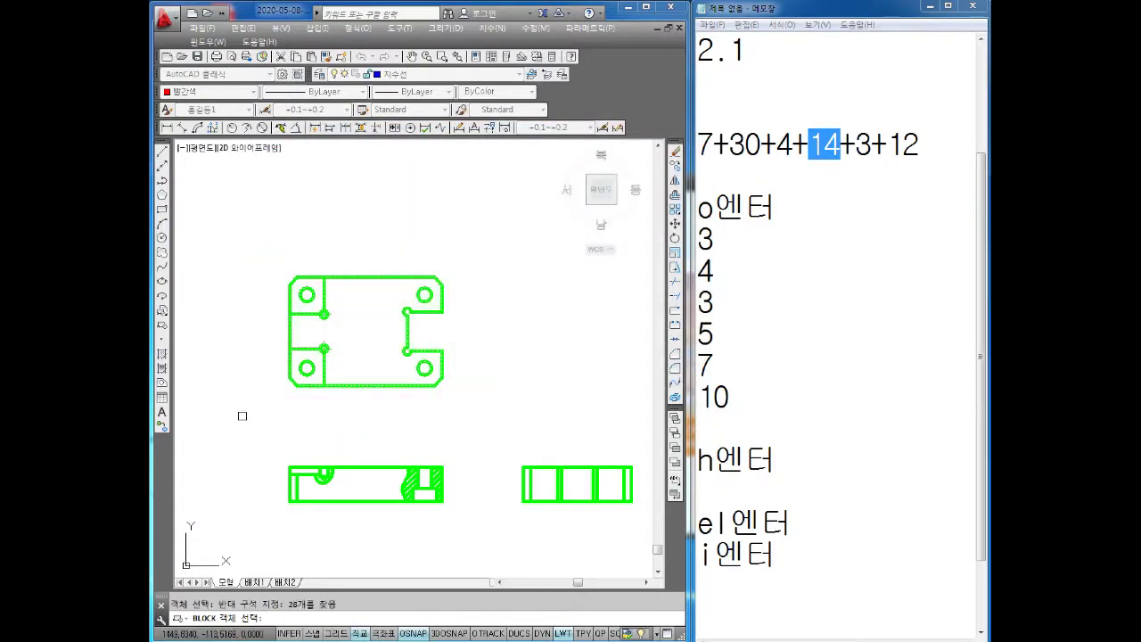
key("Return")
left_click(535, 357)
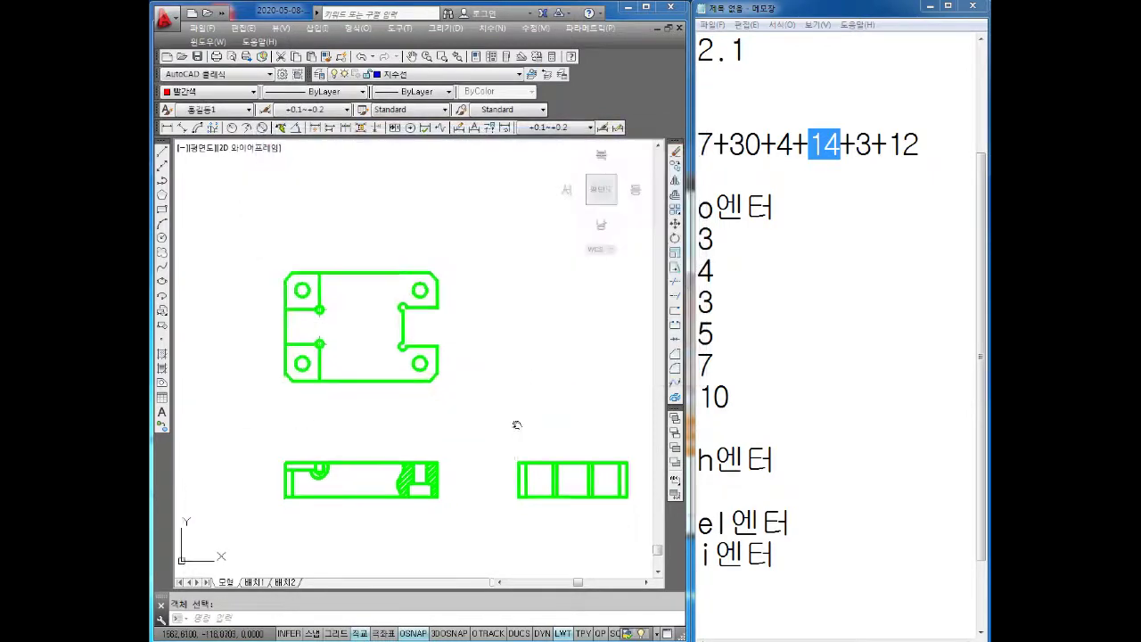
middle_click_drag(345, 358, 282, 327)
left_click(297, 354)
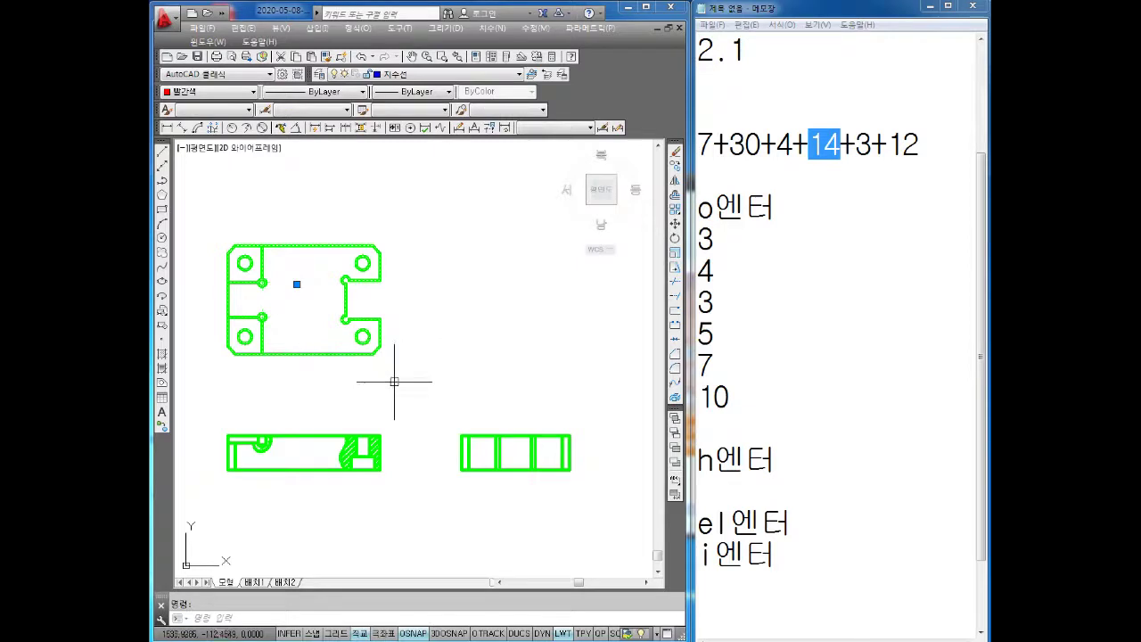
key("Escape")
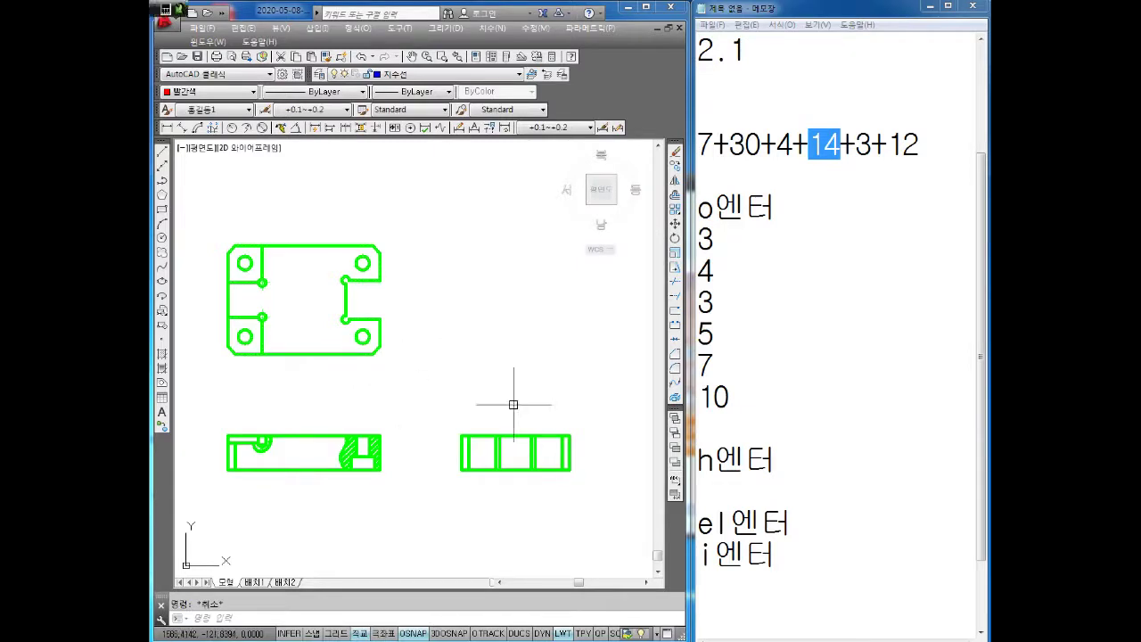
Define the right-side view's 10 objects as block '1번 우측면' with a picked base point
type("b")
key("Return")
type("1번 우측면")
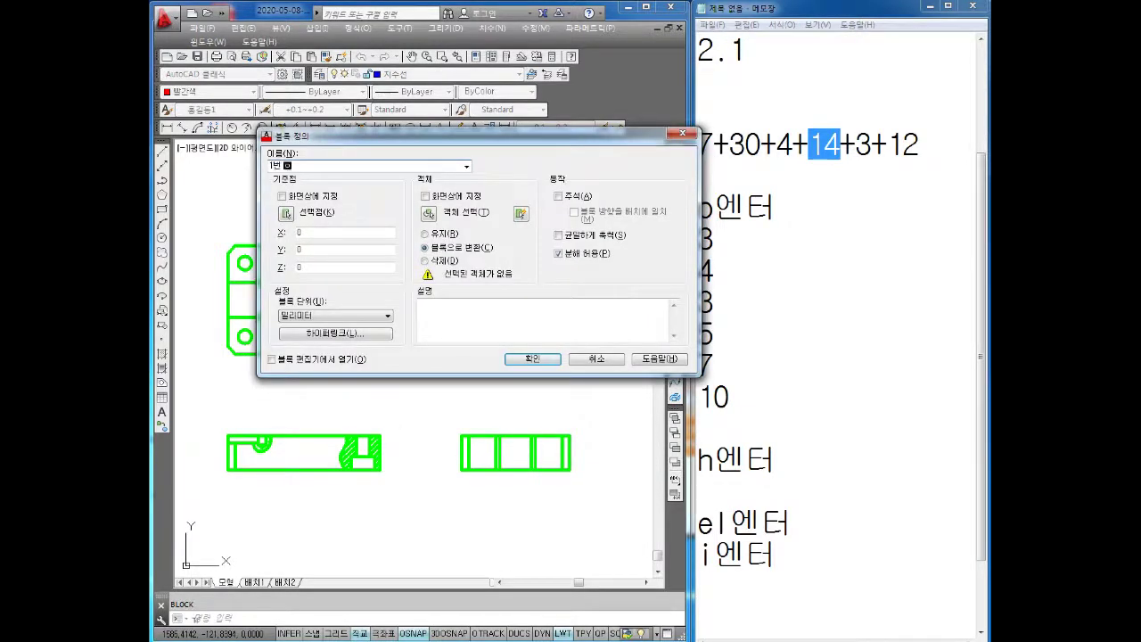
left_click(287, 214)
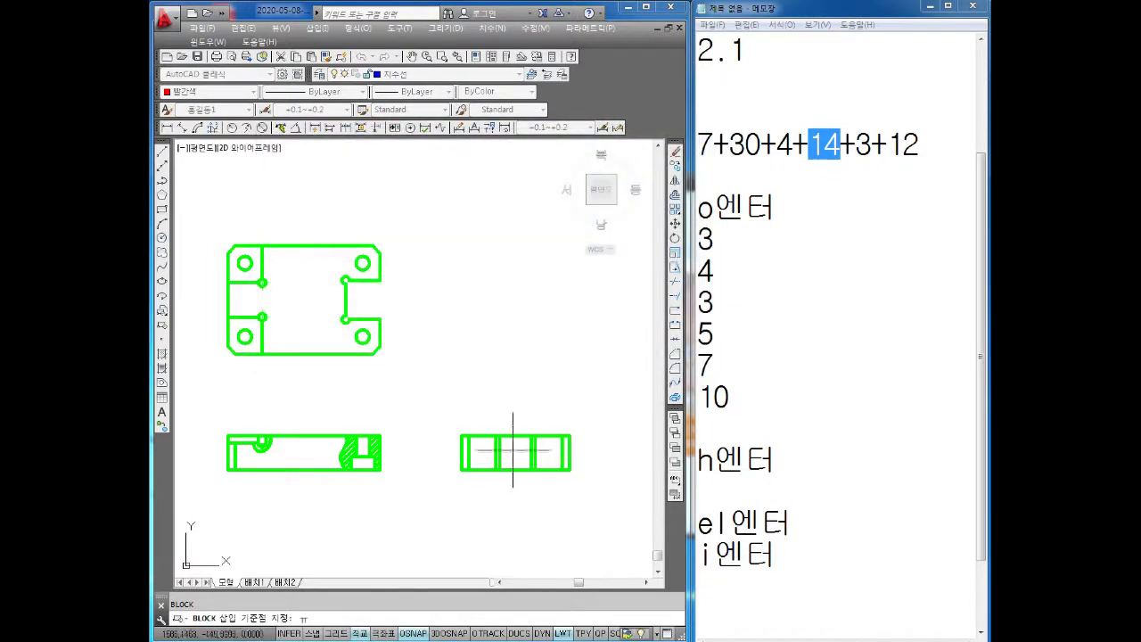
key("Escape")
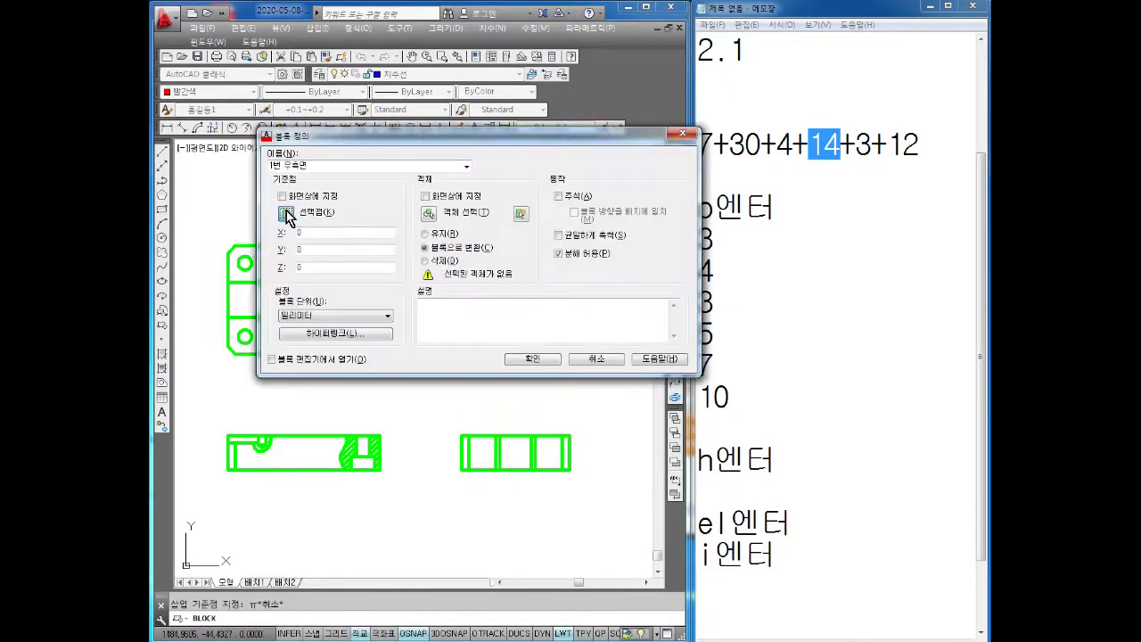
left_click(287, 213)
left_click(516, 430)
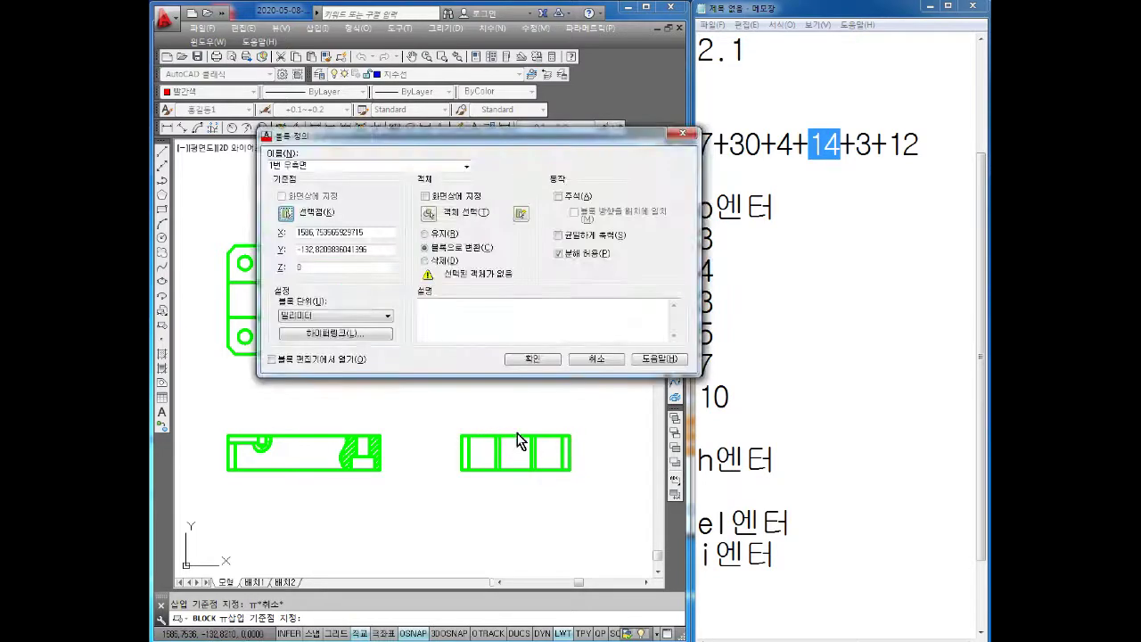
left_click(436, 211)
left_click(599, 395)
left_click(400, 540)
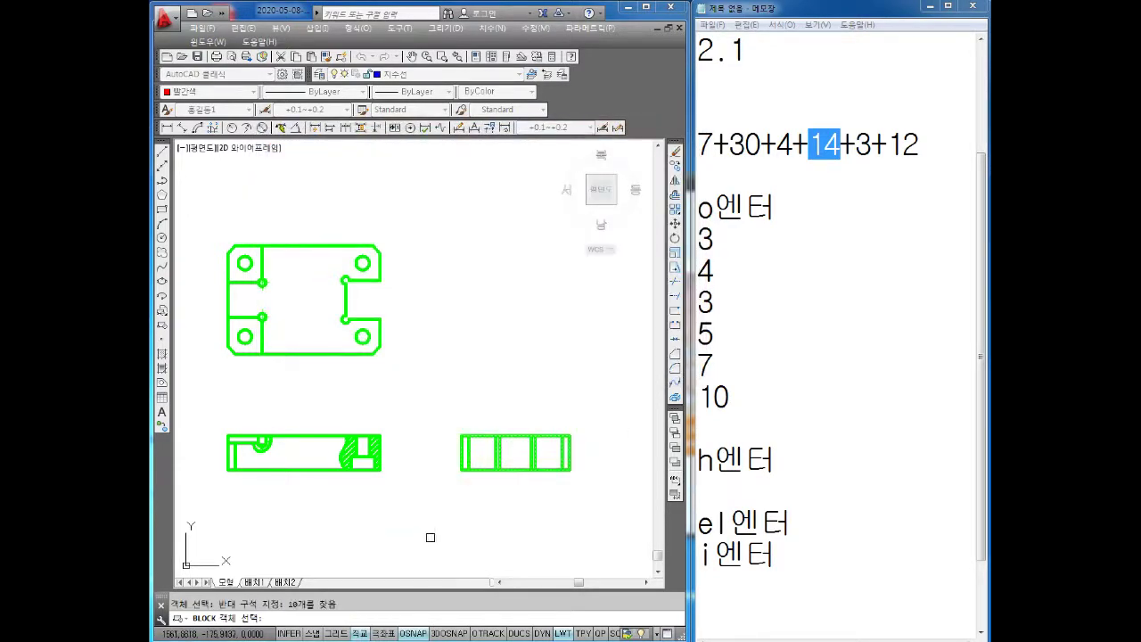
key("Return")
left_click(519, 360)
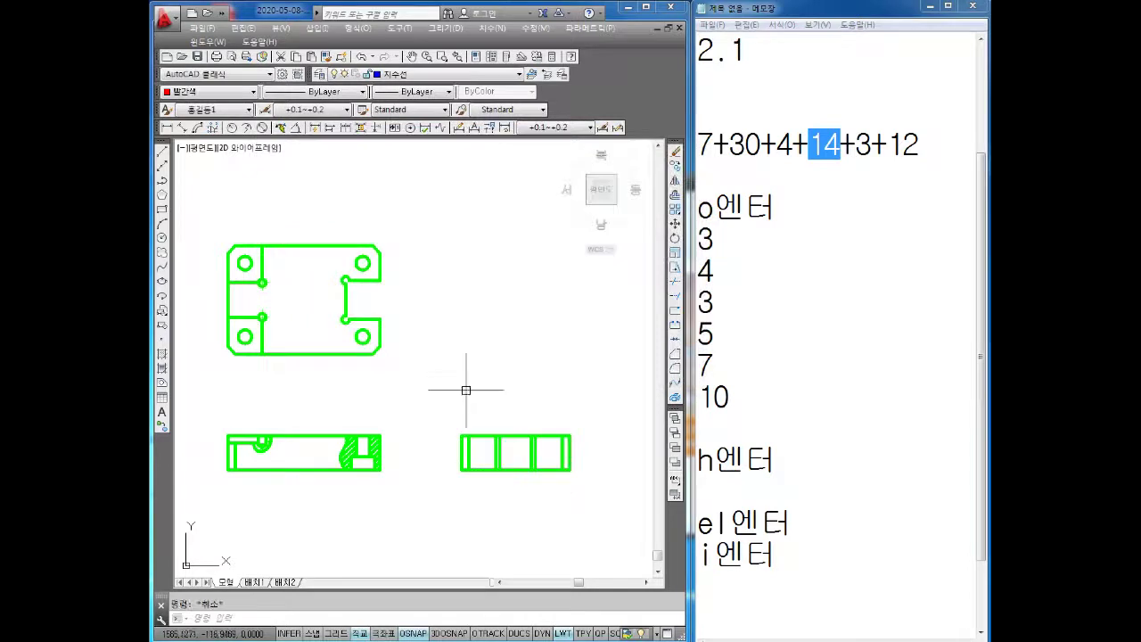
scroll(427, 393, "down", 2)
Clear a mistaken command and dismiss the reopened block dialog unchanged
type("=")
key("Return")
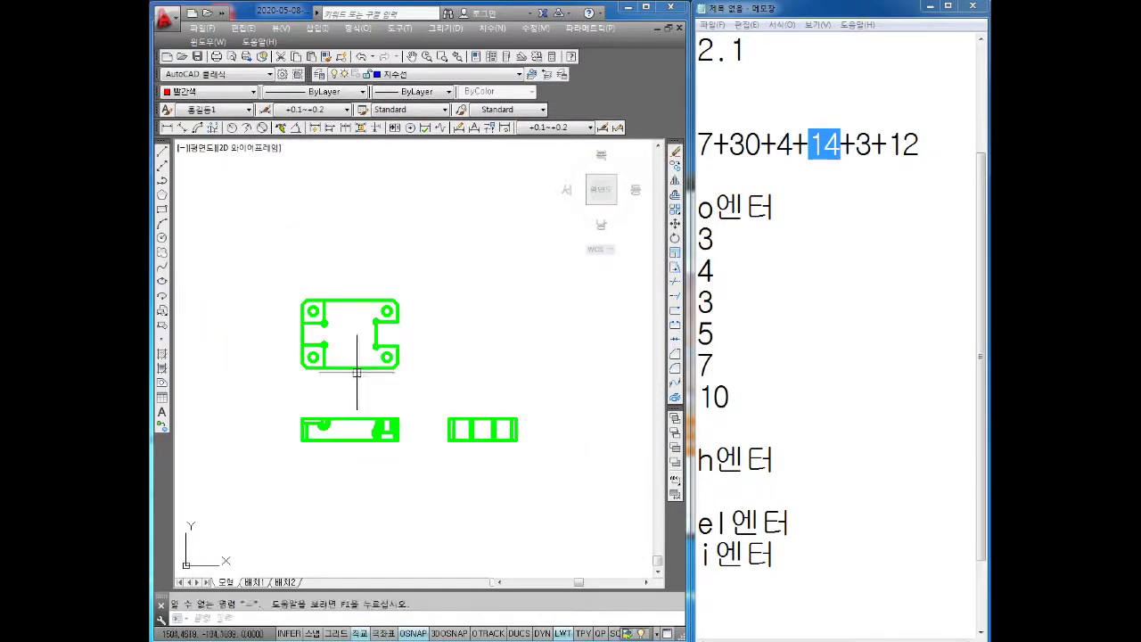
key("Escape")
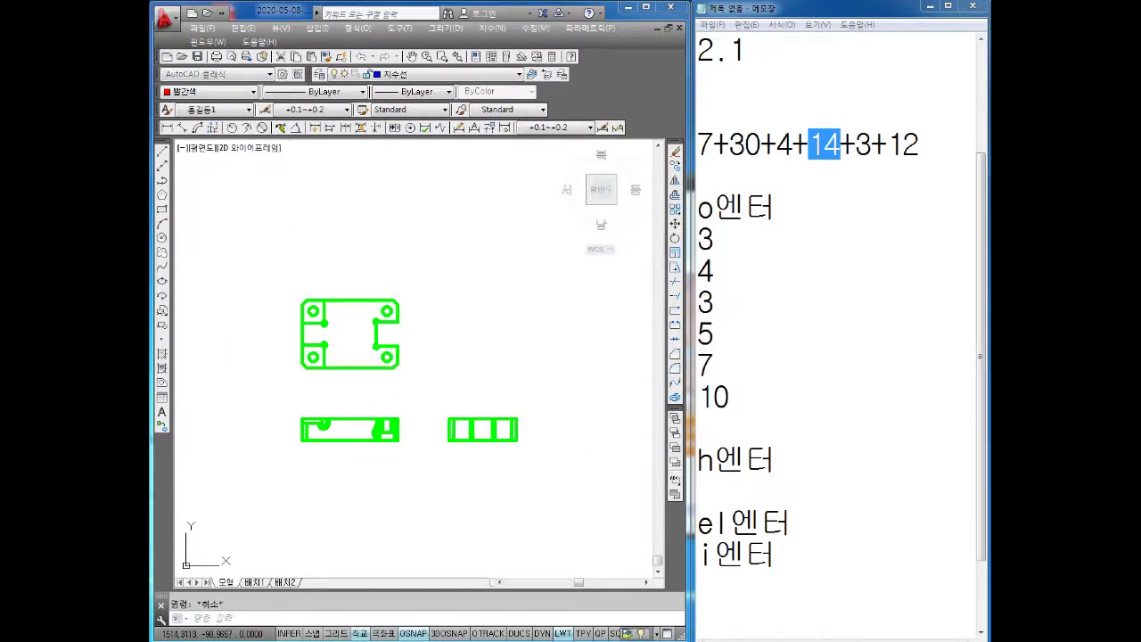
type("b")
key("Return")
key("Escape")
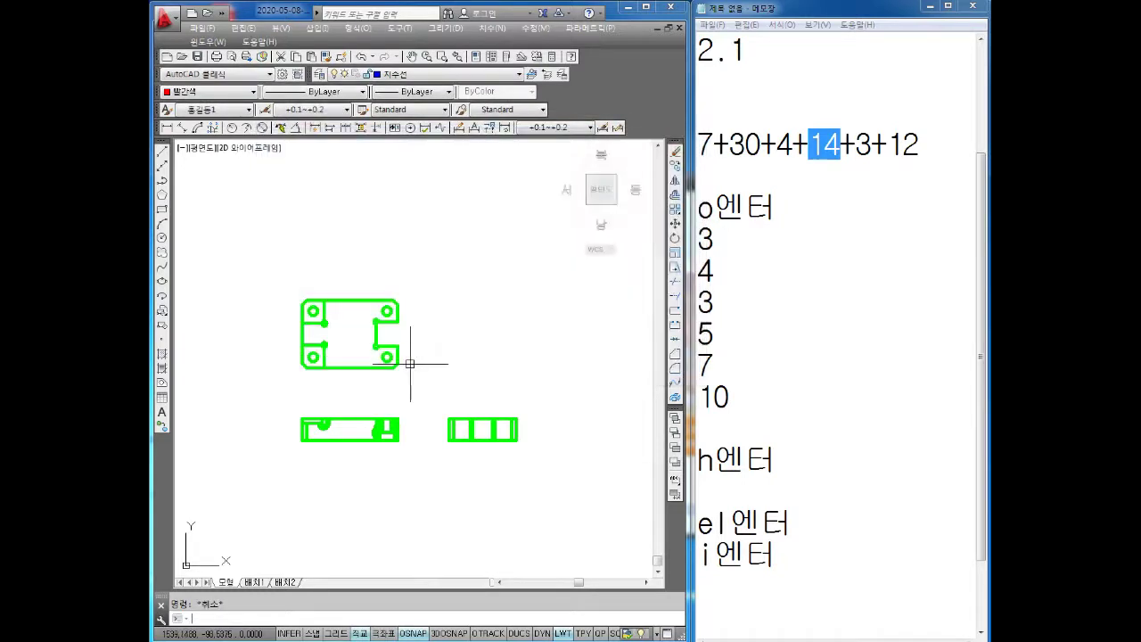
Move the top view block straight up, widening the gap above the front view
type("m")
key("Return")
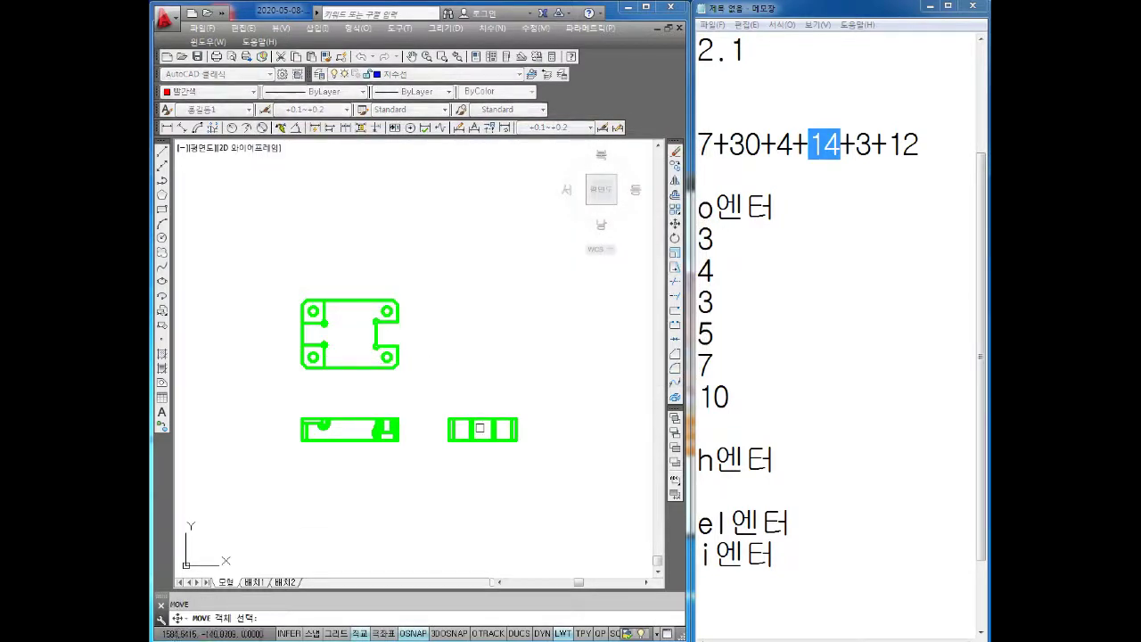
left_click(394, 392)
left_click(317, 337)
key("Return")
left_click(326, 335)
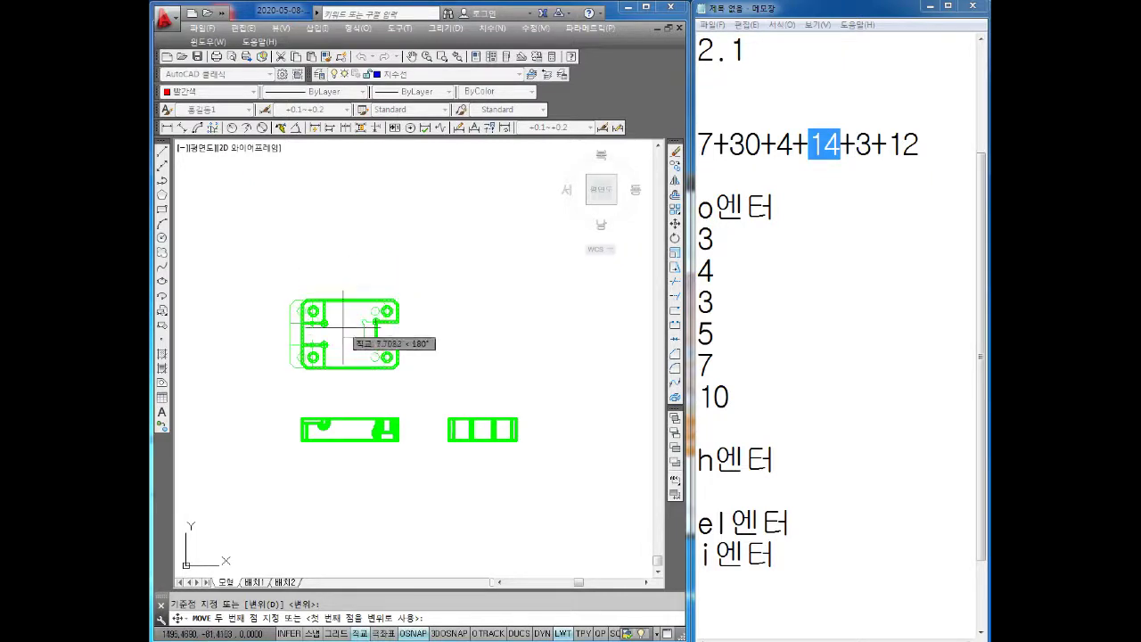
scroll(355, 337, "up", 2)
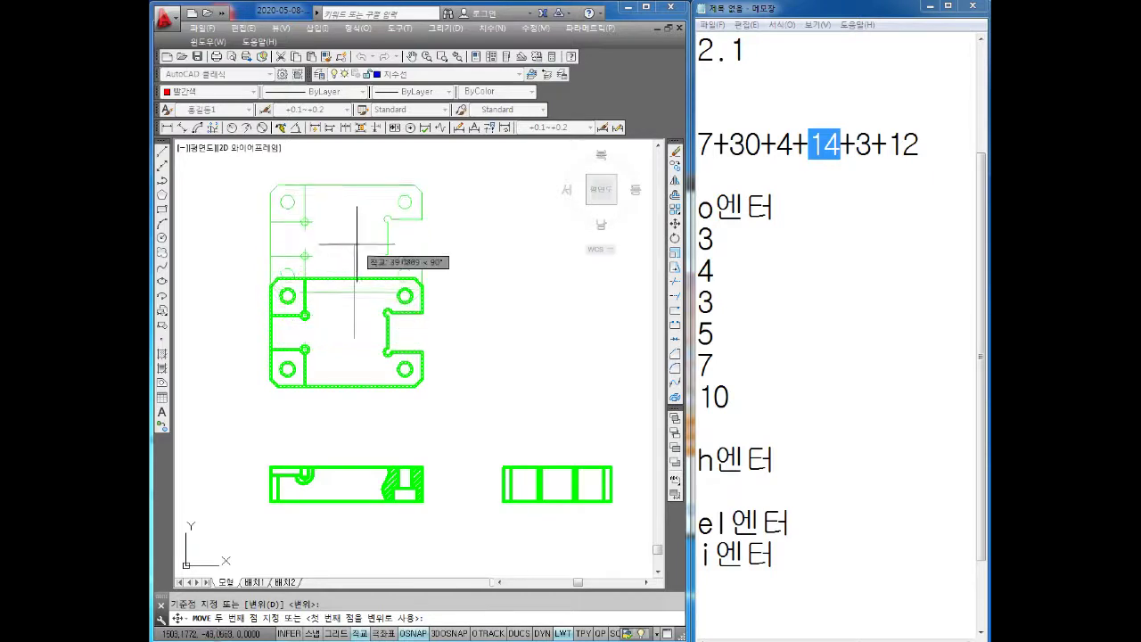
left_click(320, 233)
key("Escape")
type("x")
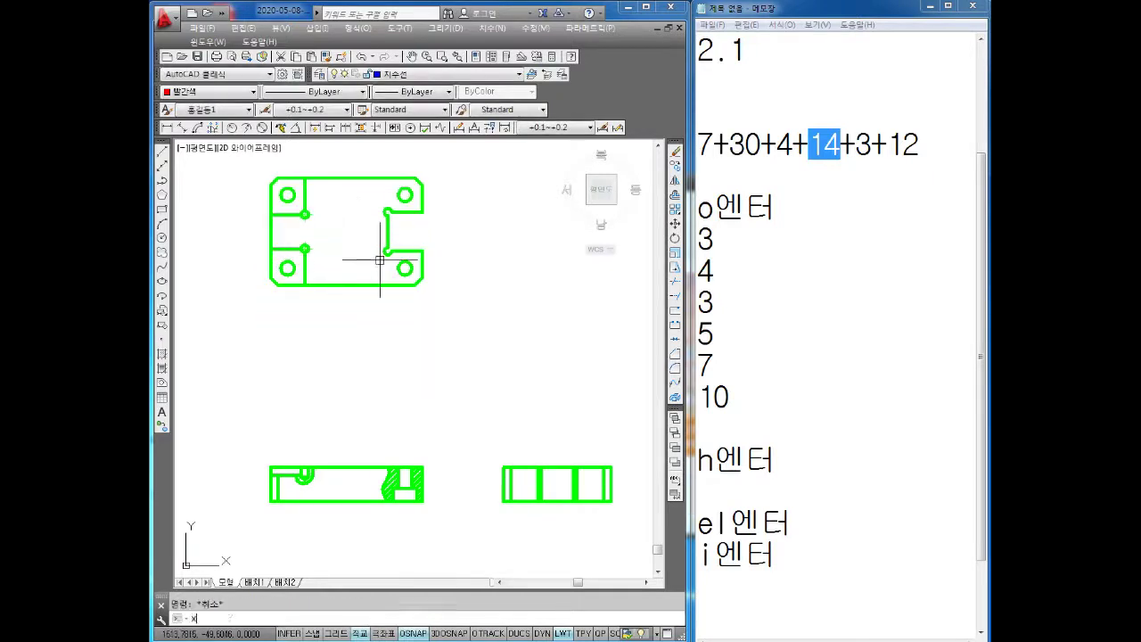
type("l")
key("Return")
Place a vertical construction line along the views' left edge
type("v")
key("Return")
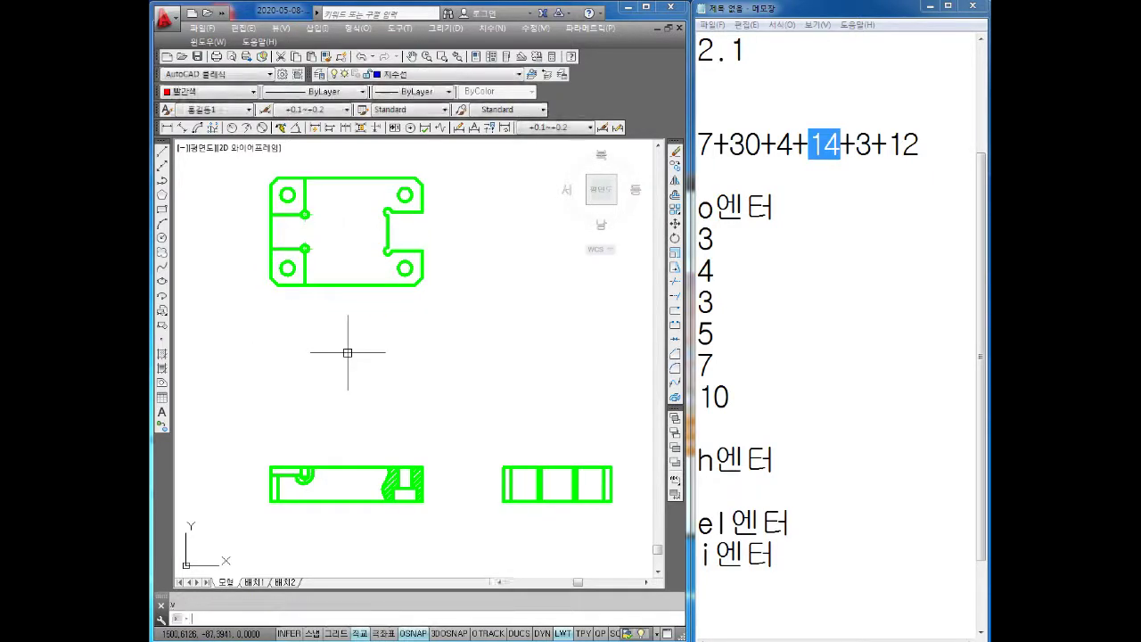
left_click(270, 276)
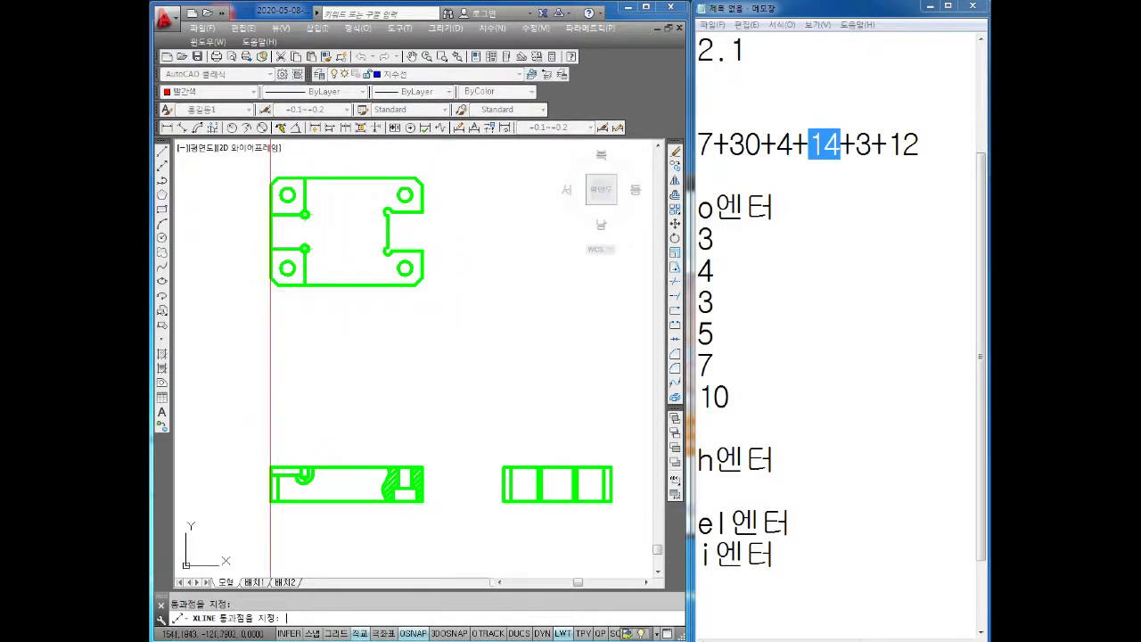
key("Escape")
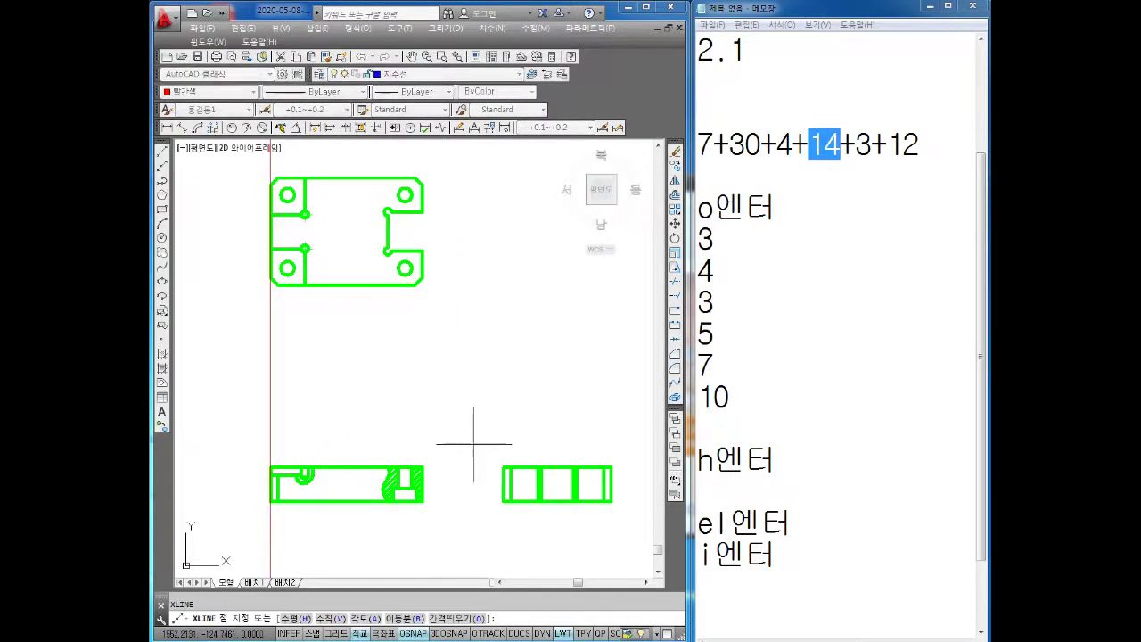
key("Escape")
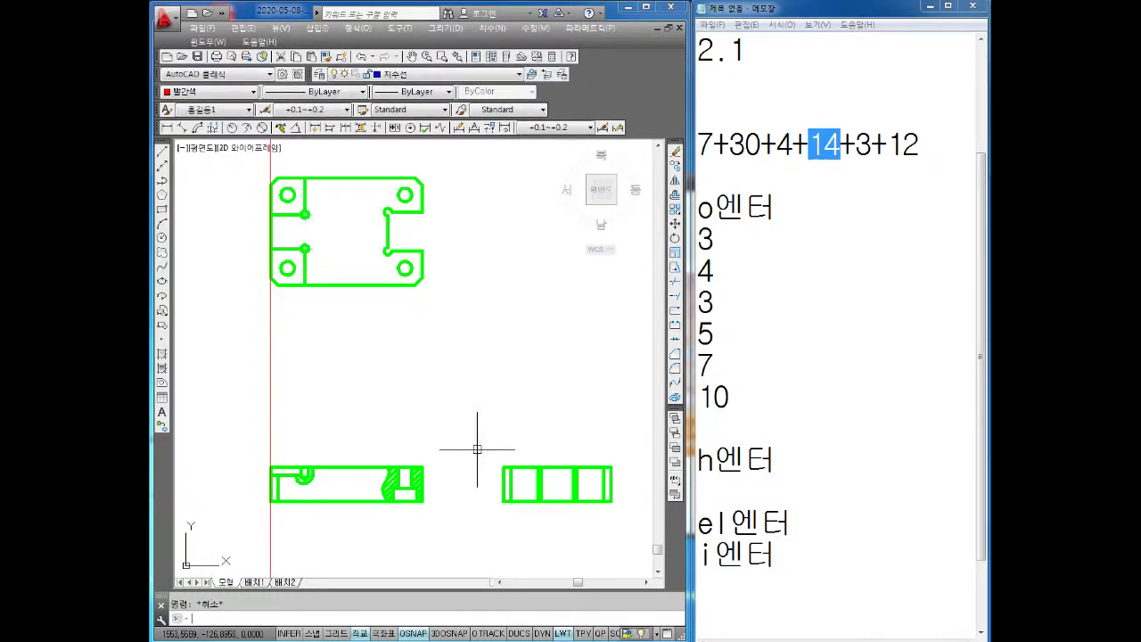
type("XL")
Add a horizontal construction line along the bottom edge of the front and side views
key("Return")
type("h")
key("Return")
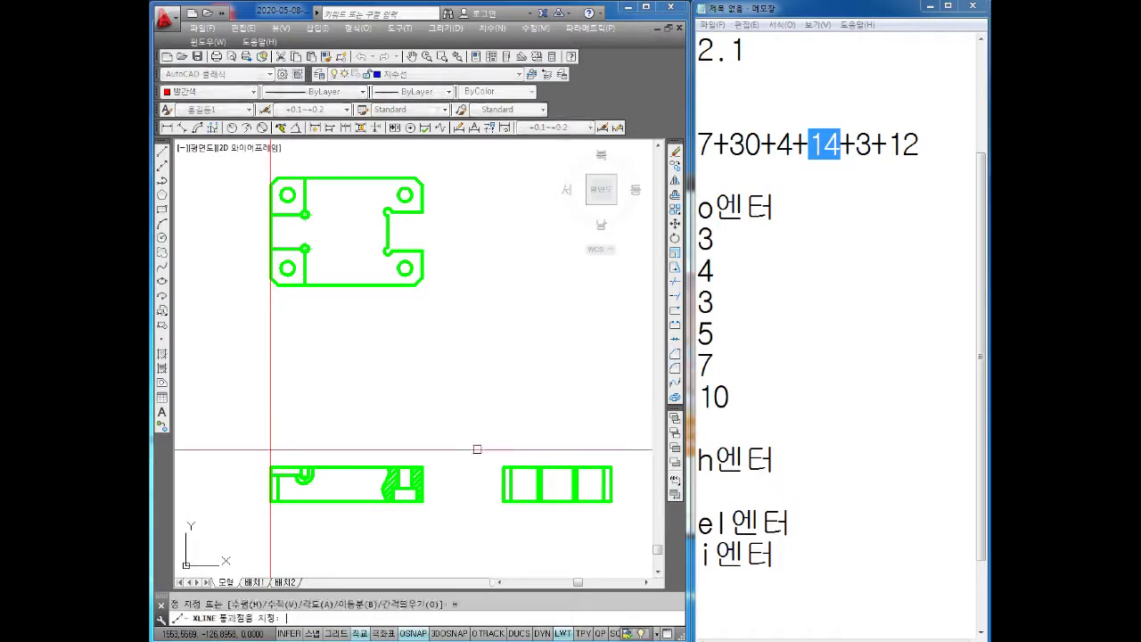
scroll(447, 498, "up", 5)
key("Escape")
scroll(351, 513, "down", 3)
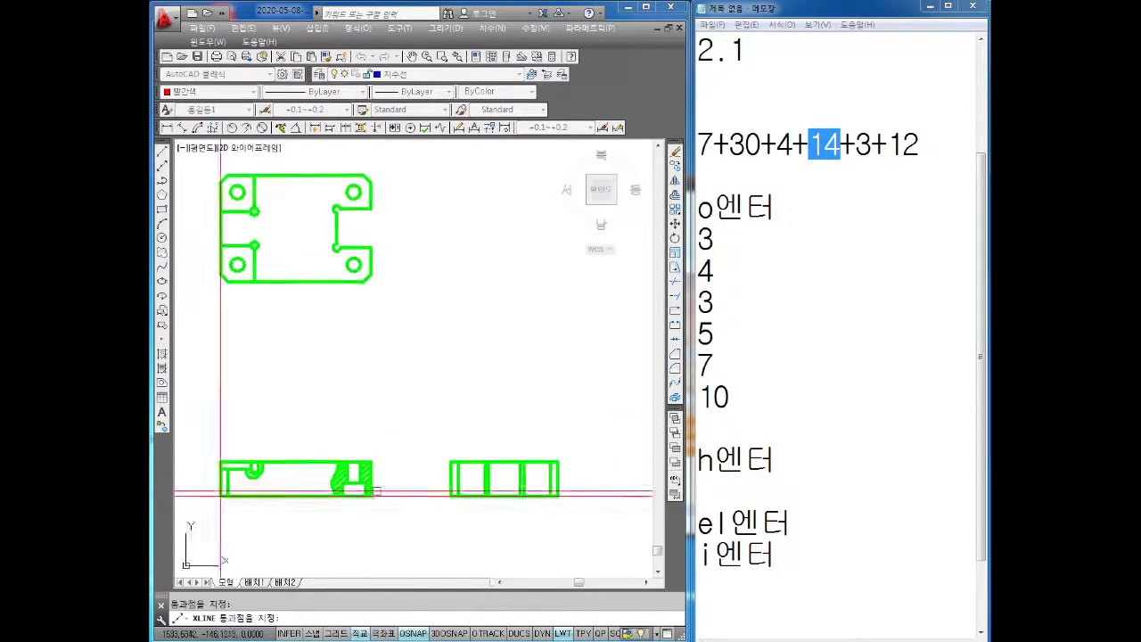
middle_click_drag(351, 499, 407, 402)
scroll(424, 399, "up", 3)
scroll(424, 399, "down", 2)
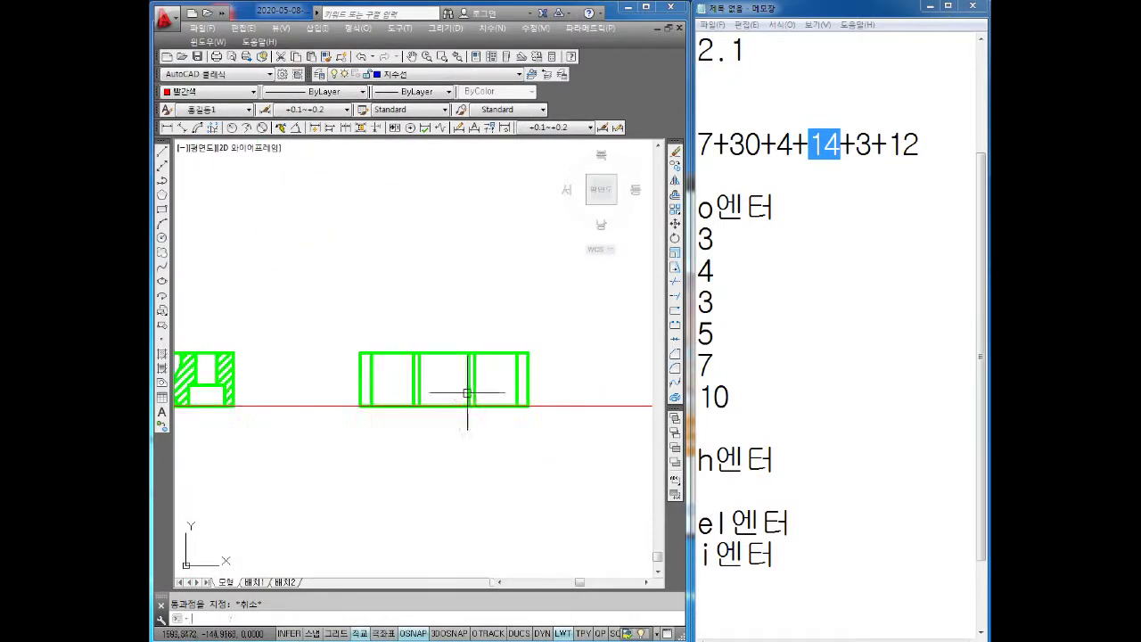
type("H")
Start moving the selected right-side view using the Nearest object snap
key("Return")
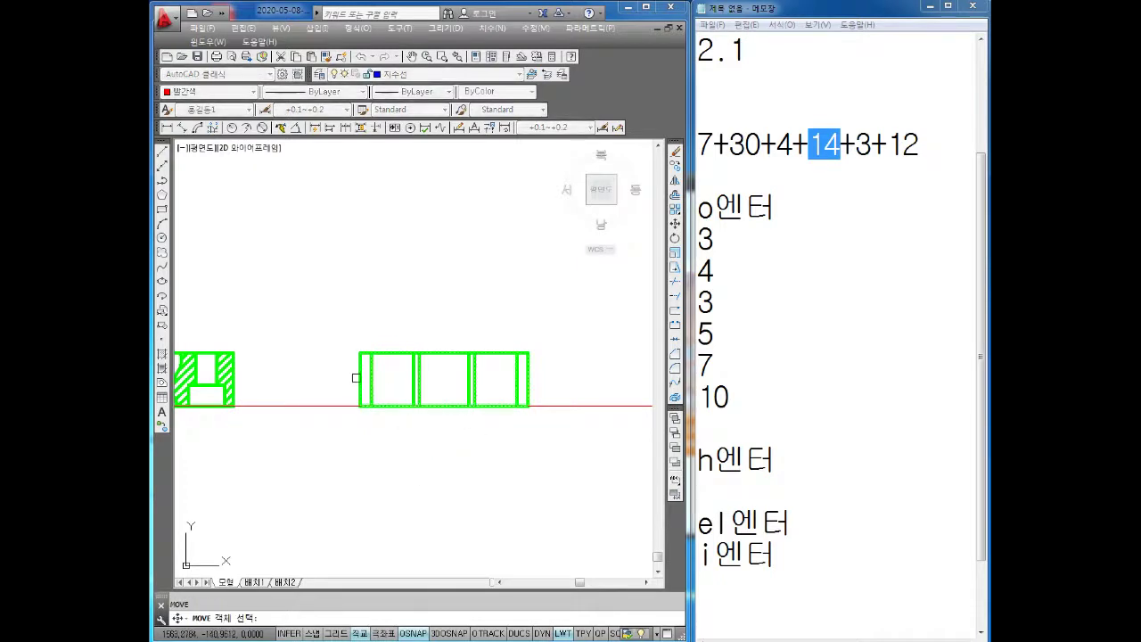
key("Return")
right_click(348, 391, "shift")
left_click(385, 348)
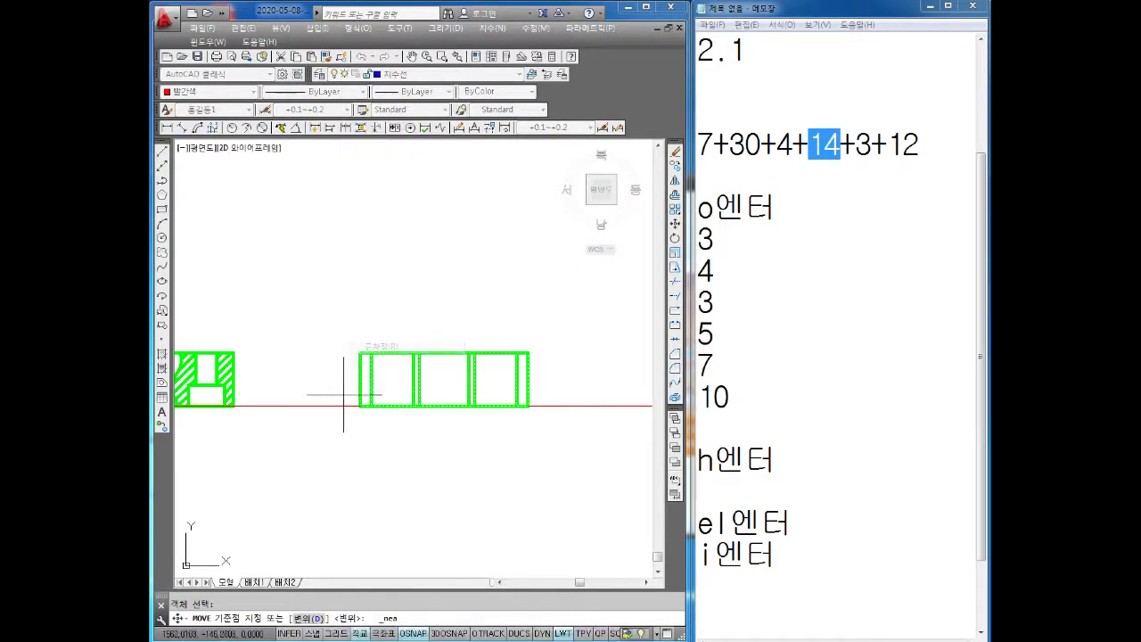
left_click(351, 409)
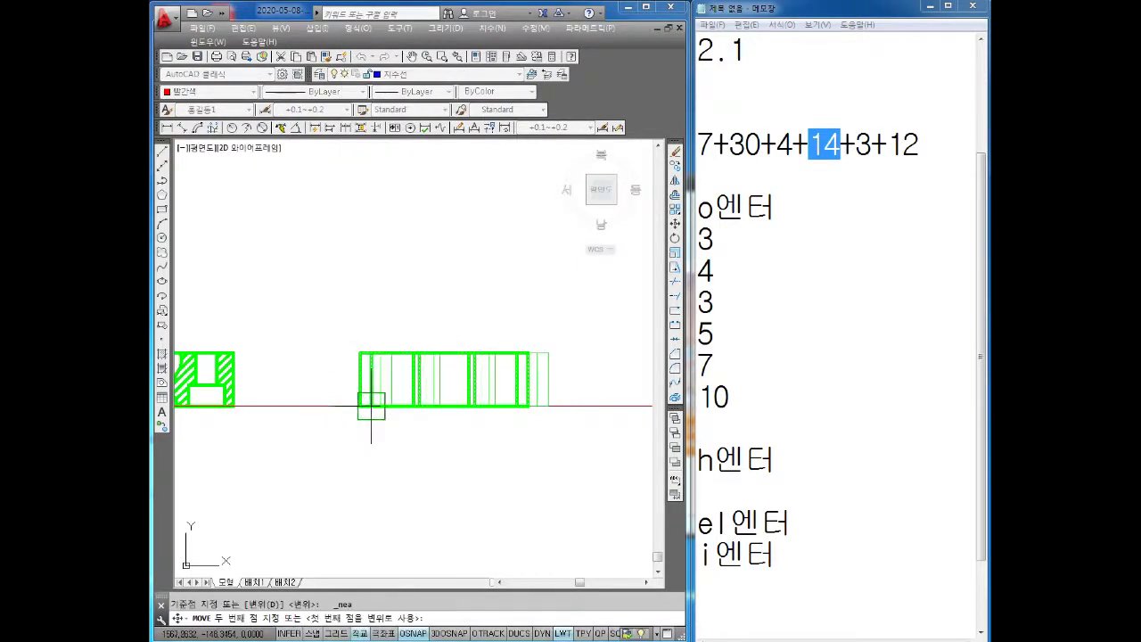
right_click(431, 408, "shift")
left_click(496, 375)
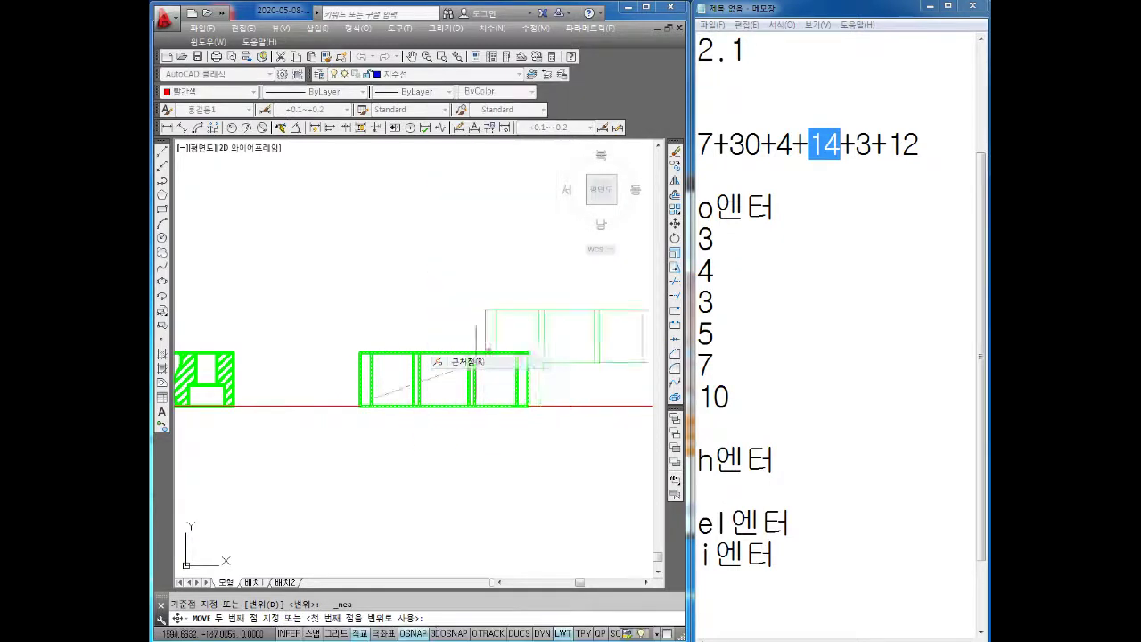
key("Escape")
scroll(481, 408, "down", 1)
scroll(481, 408, "down", 2)
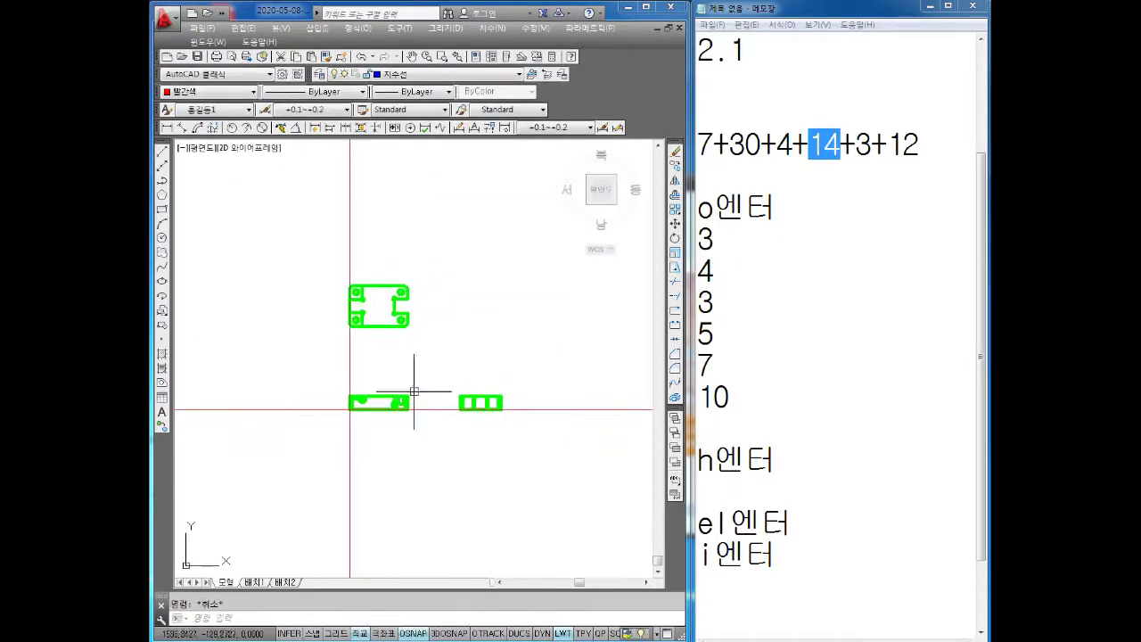
scroll(379, 356, "up", 4)
scroll(388, 377, "up", 3)
scroll(388, 377, "down", 3)
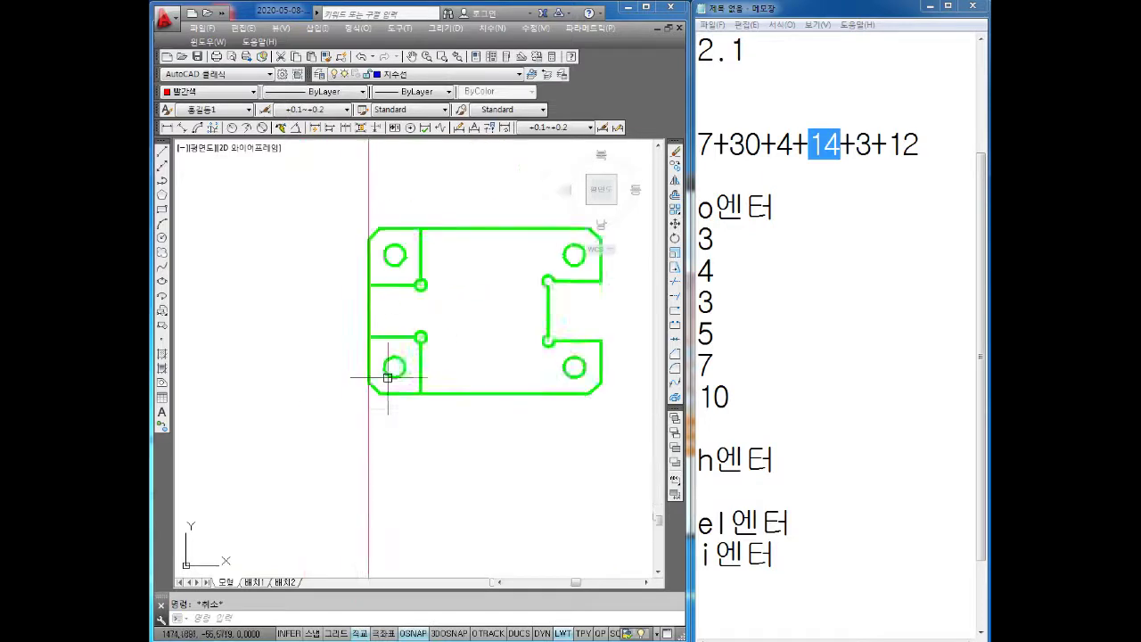
scroll(395, 377, "down", 3)
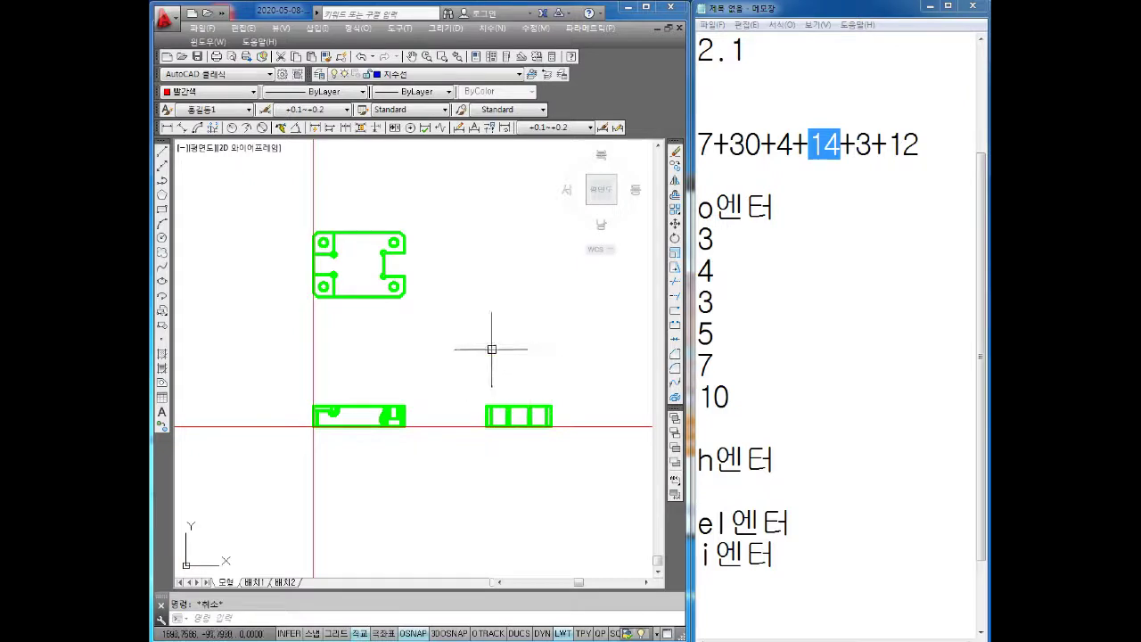
Copy the middle sheet's part drawing and place the copy below the 3D assembly model
scroll(478, 352, "down", 4)
scroll(458, 319, "up", 1)
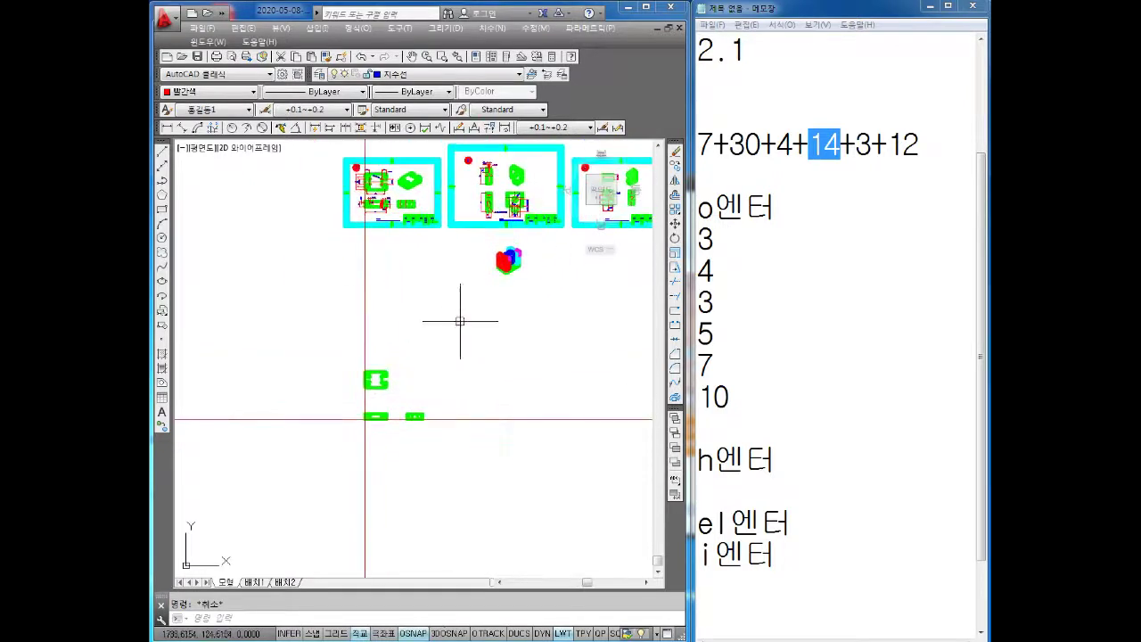
scroll(475, 299, "up", 1)
scroll(475, 298, "up", 3)
scroll(472, 285, "down", 2)
scroll(472, 276, "up", 2)
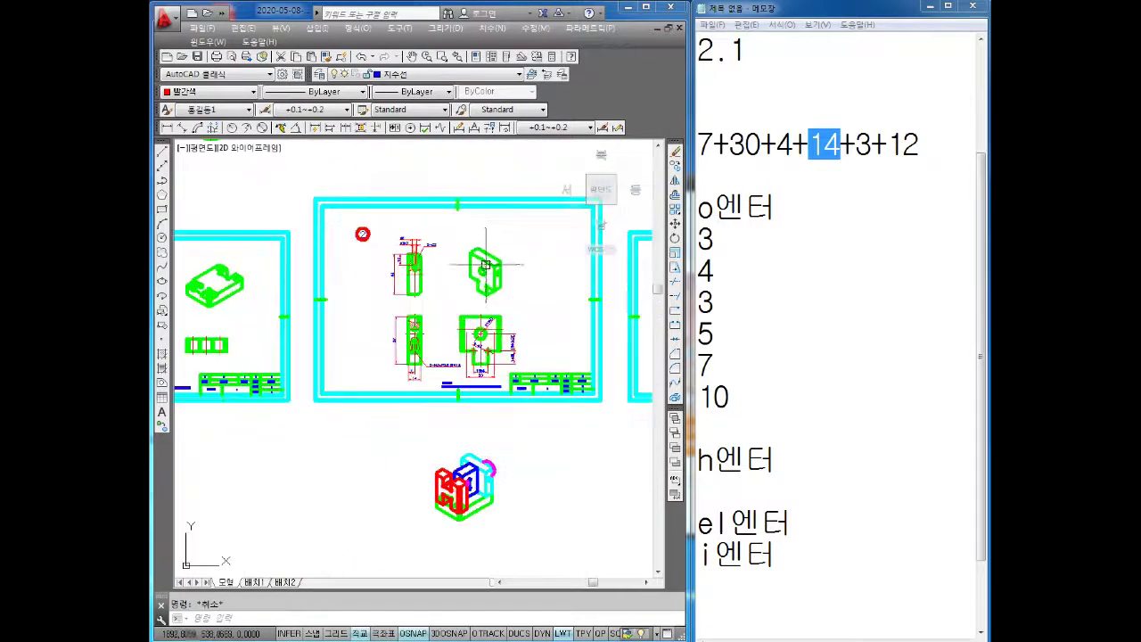
middle_click_drag(507, 257, 466, 250)
type("co")
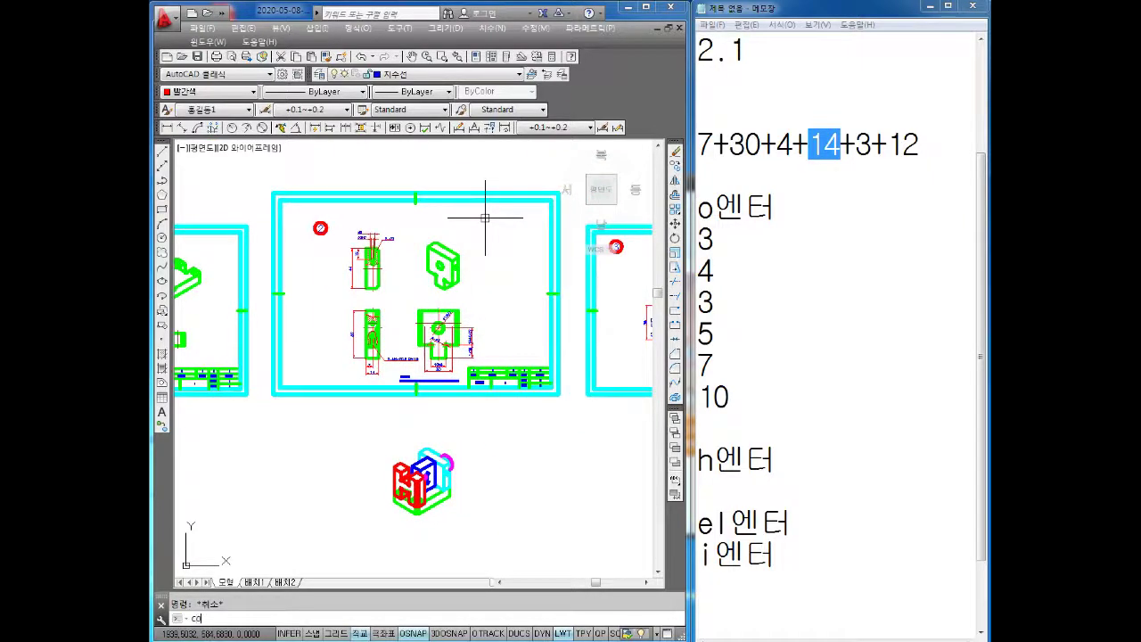
key("Return")
left_click(527, 171)
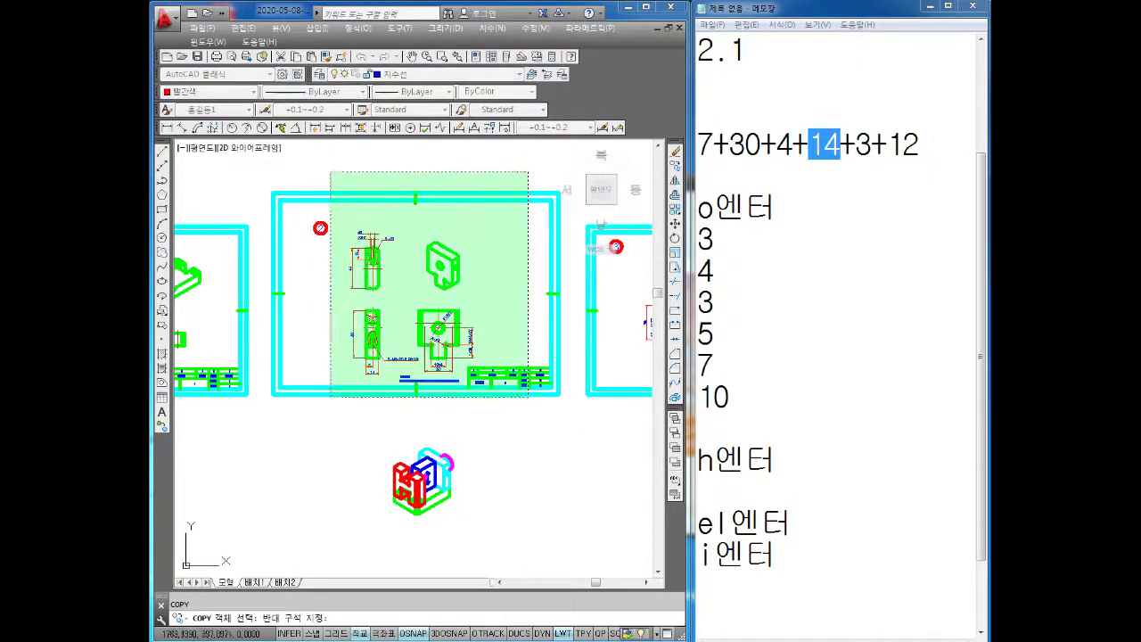
left_click(331, 396)
key("Return")
scroll(420, 384, "down", 2)
left_click(461, 211)
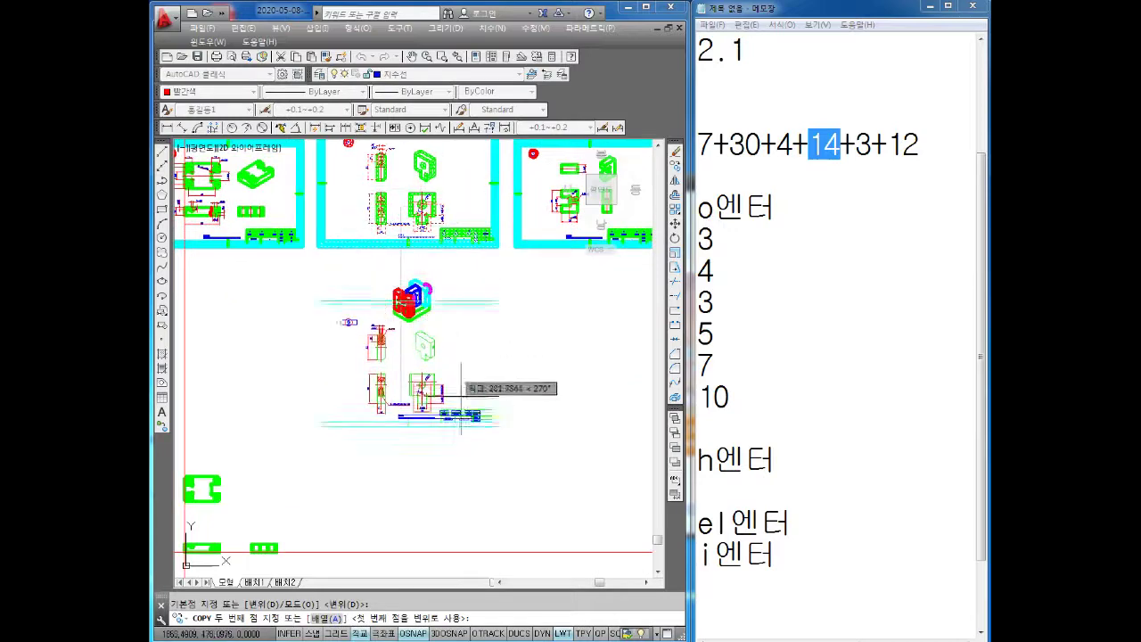
key("Escape")
Erase the long cyan top border line from the copied drawing and select more border pieces
scroll(458, 375, "up", 2)
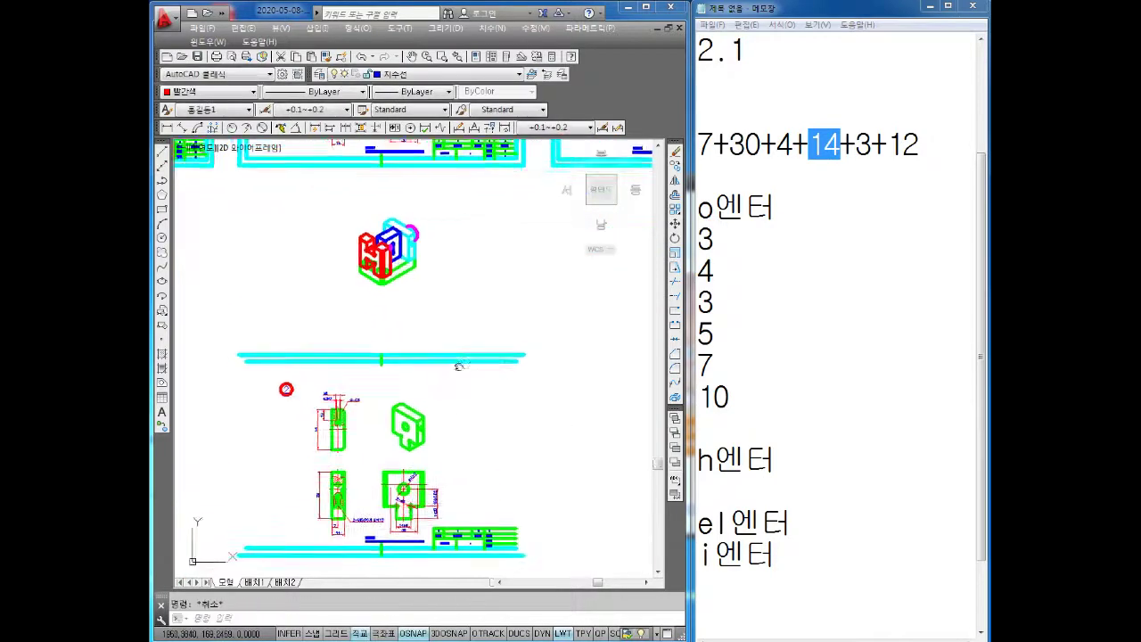
left_click(563, 319)
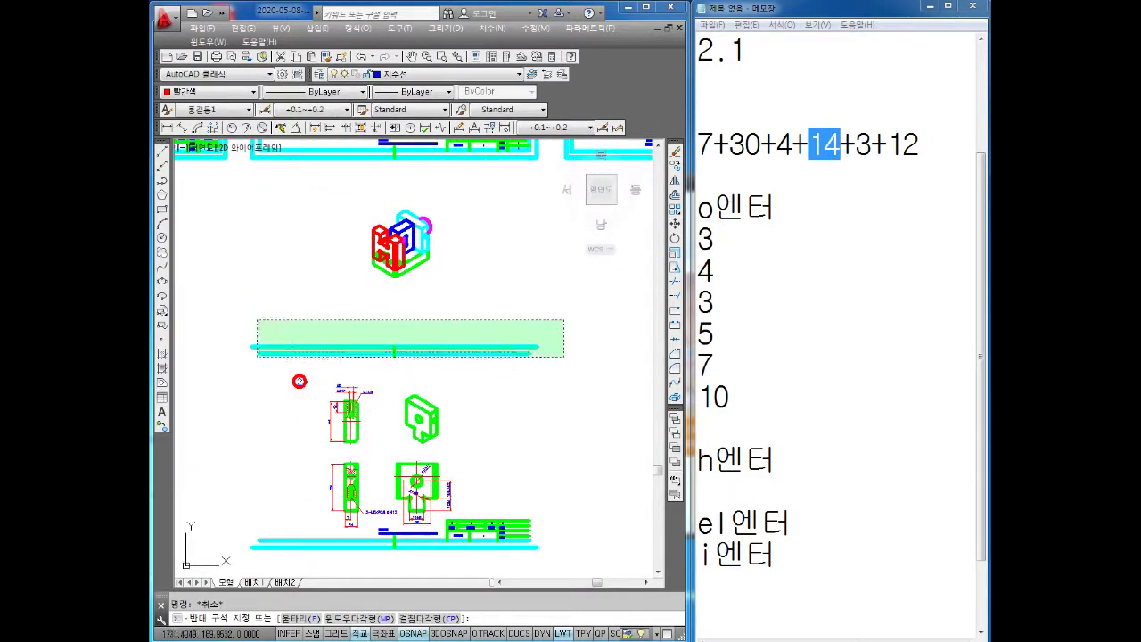
left_click(257, 356)
key("Delete")
middle_click_drag(616, 426, 631, 352)
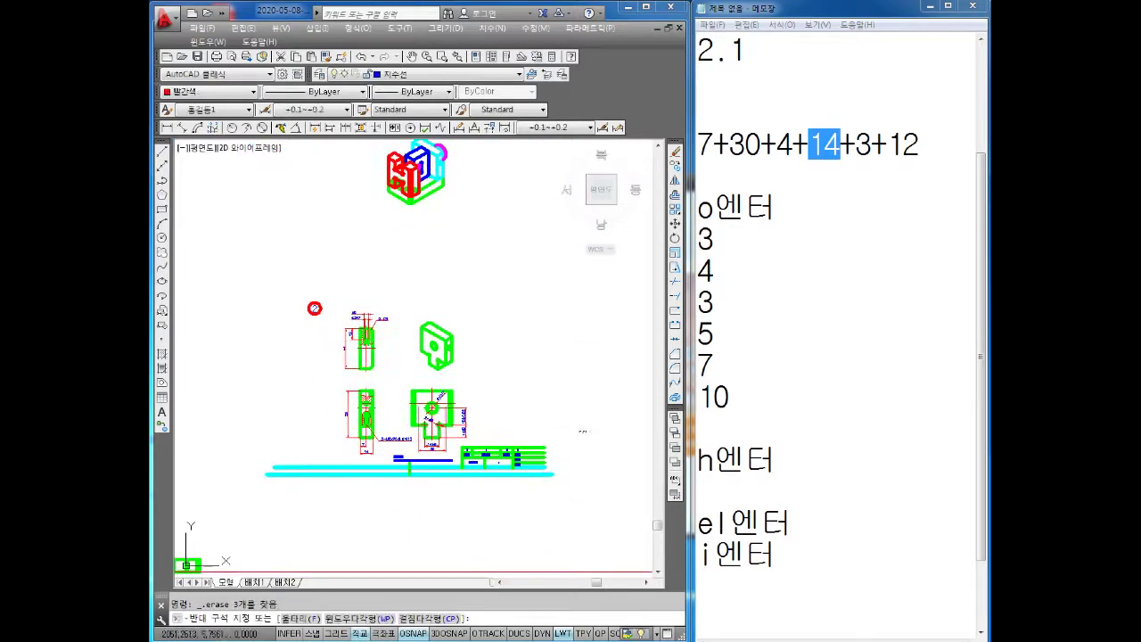
left_click_drag(570, 481, 482, 446)
Delete the border pieces, red balloon, and upper side view dimensions including the 52
key("Delete")
left_click(304, 321)
key("Delete")
scroll(378, 322, "up", 4)
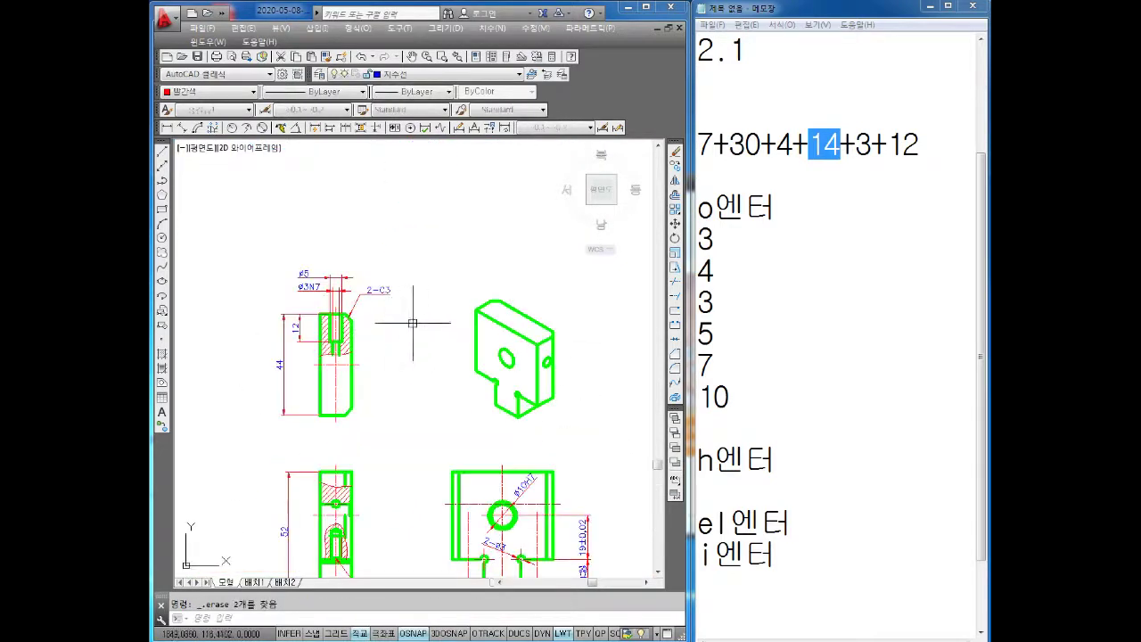
left_click_drag(415, 270, 309, 346)
key("Delete")
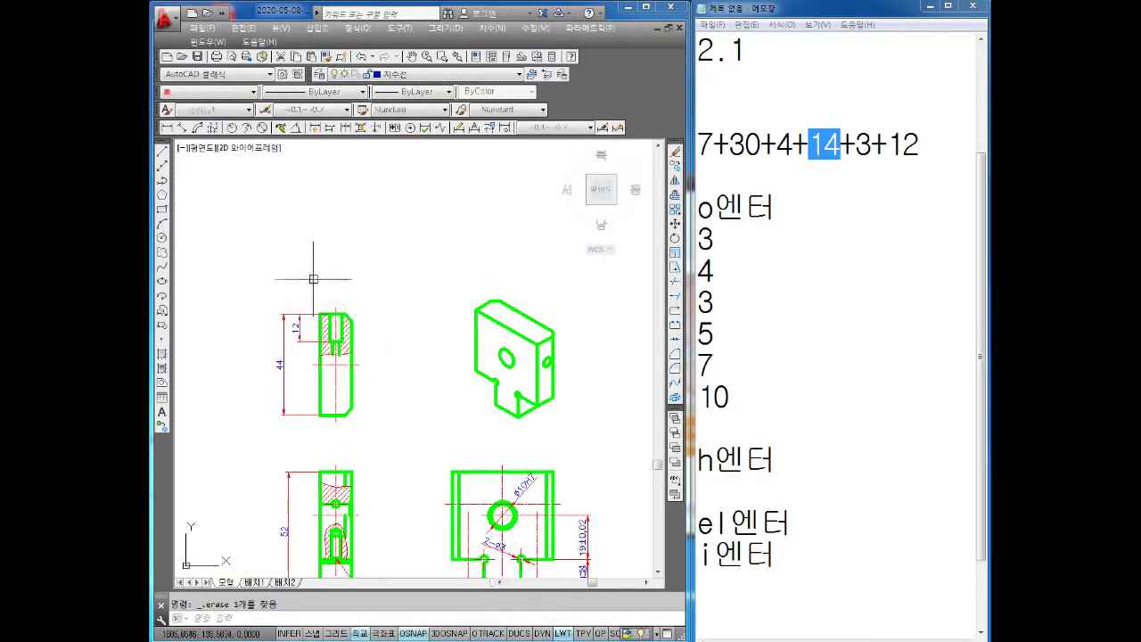
left_click_drag(322, 265, 282, 407)
key("Delete")
scroll(278, 429, "down", 3)
left_click(306, 357)
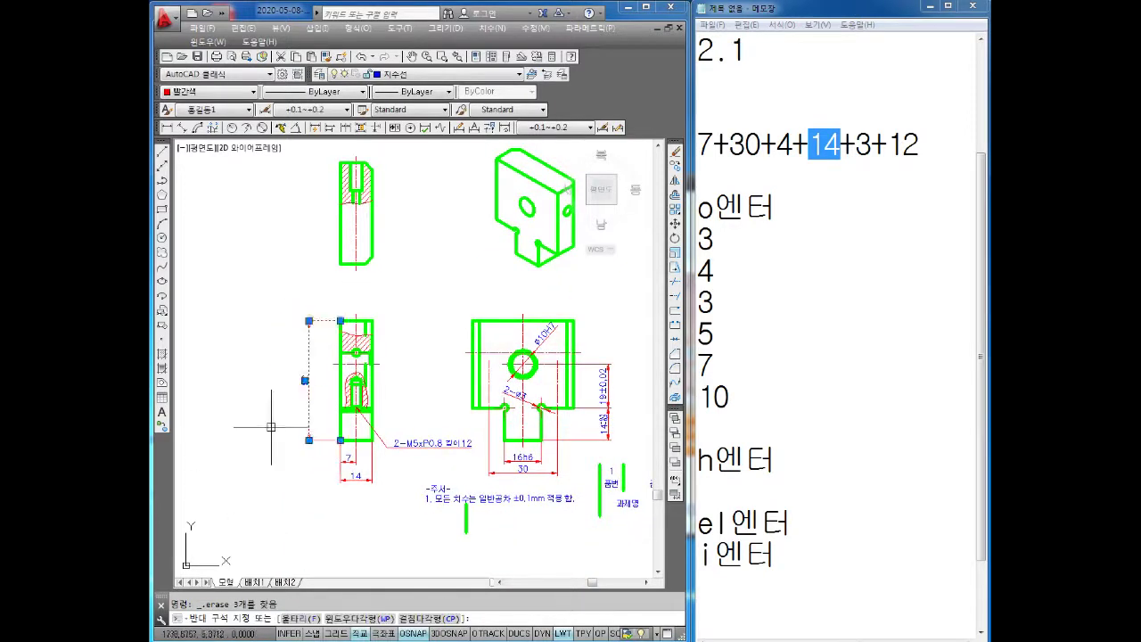
key("Delete")
Delete the leader with its note text and the 7 and 14 dimensions
scroll(392, 374, "up", 3)
left_click(411, 330)
left_click(381, 408)
key("Delete")
left_click_drag(377, 412, 265, 395)
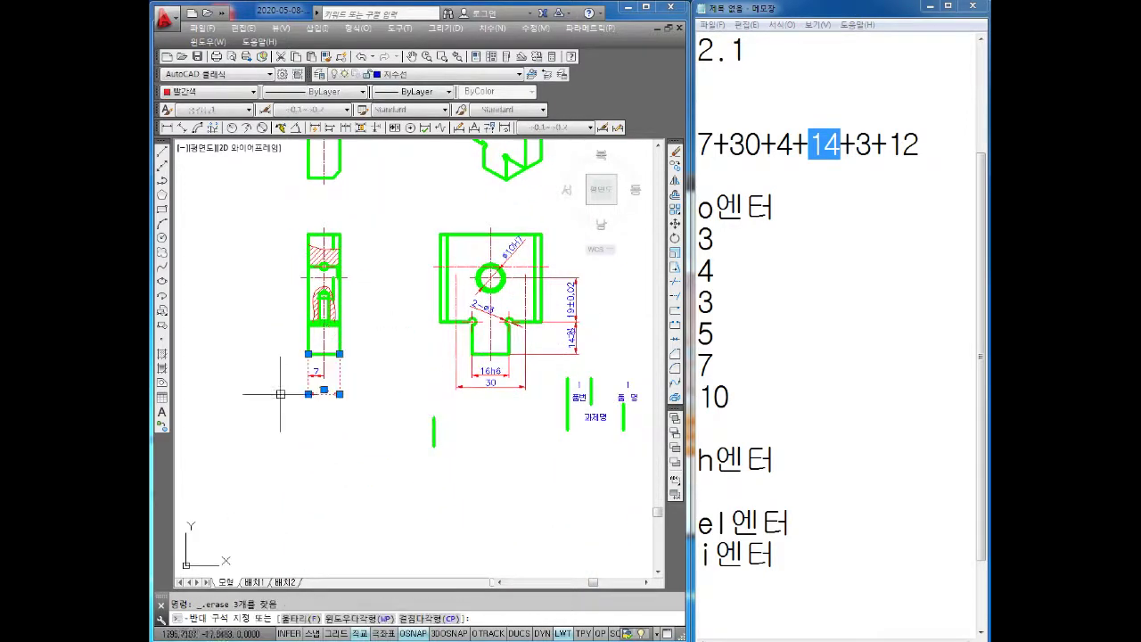
key("Delete")
Delete the title block remnants from the copied sheet
middle_click_drag(655, 393, 438, 339)
left_click(433, 309)
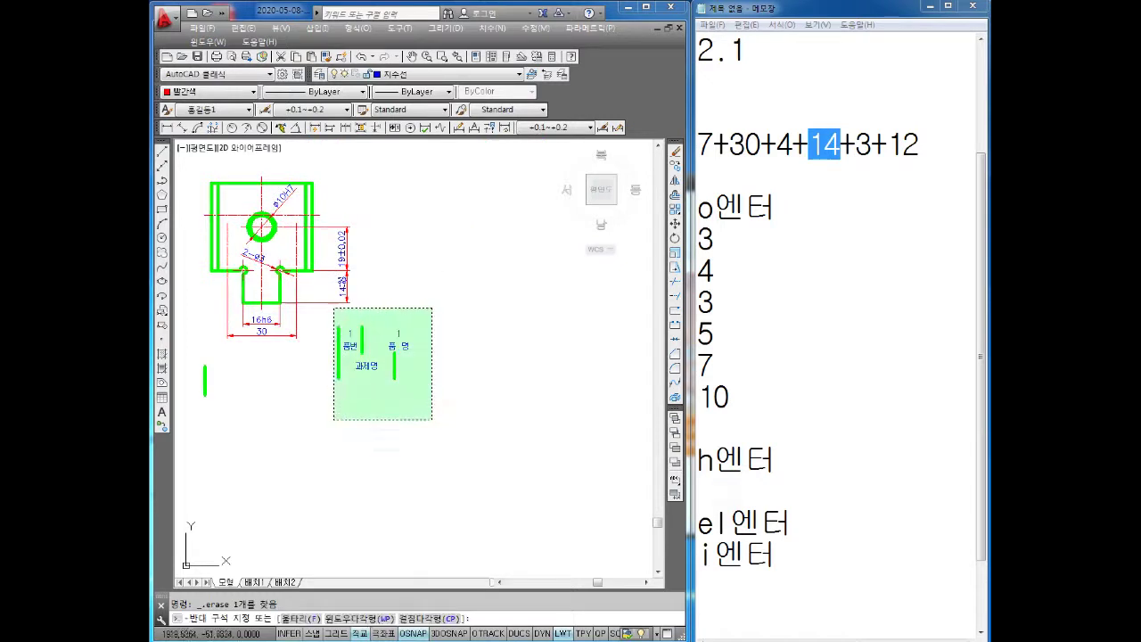
left_click(333, 416)
key("Delete")
middle_click_drag(369, 368, 383, 455)
Remove the 19±0.02, 14, 30 and ⌀10H7 dimensions and the circle's horizontal centreline
left_click(414, 272)
left_click(333, 393)
key("Delete")
left_click(278, 419)
key("Delete")
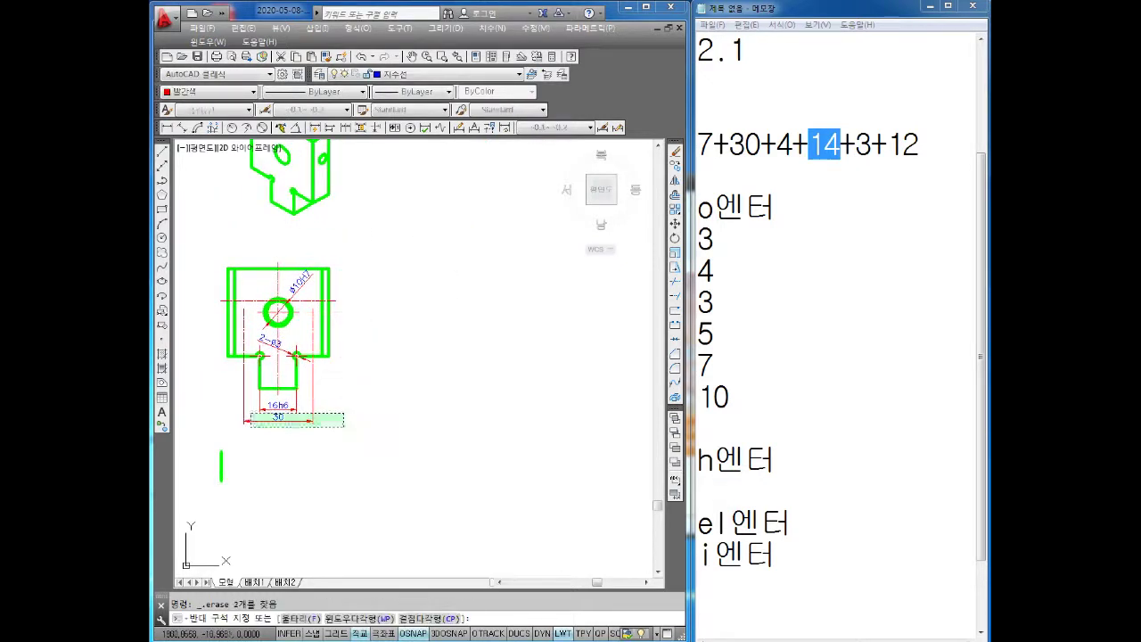
scroll(348, 383, "down", 2)
scroll(381, 371, "up", 3)
left_click(381, 353)
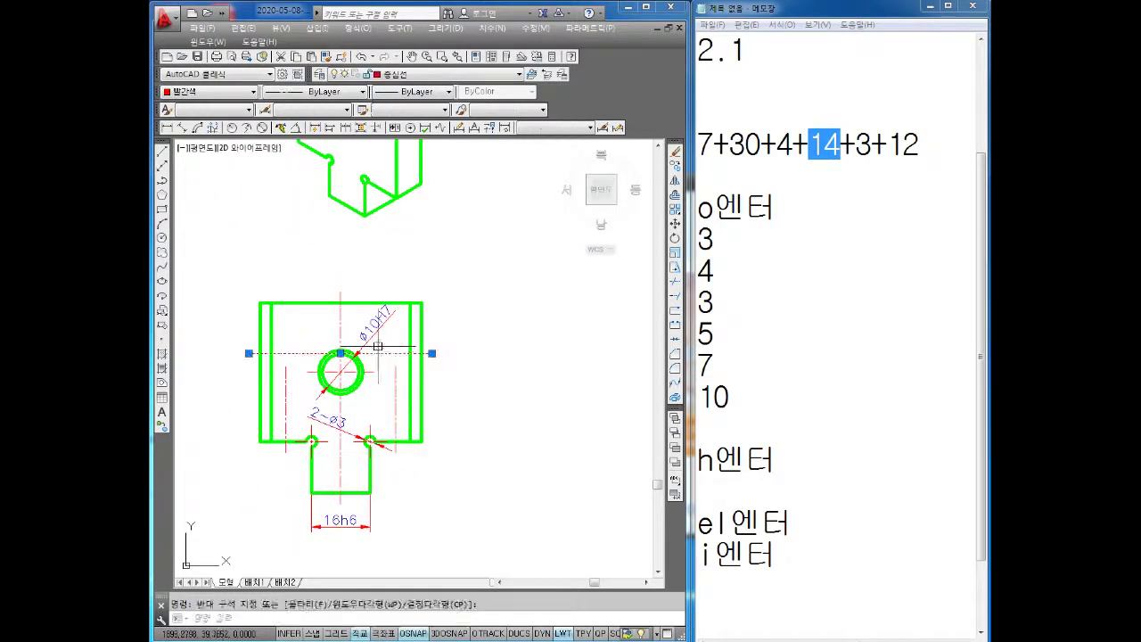
key("Delete")
left_click(381, 338)
left_click(340, 318)
key("Return")
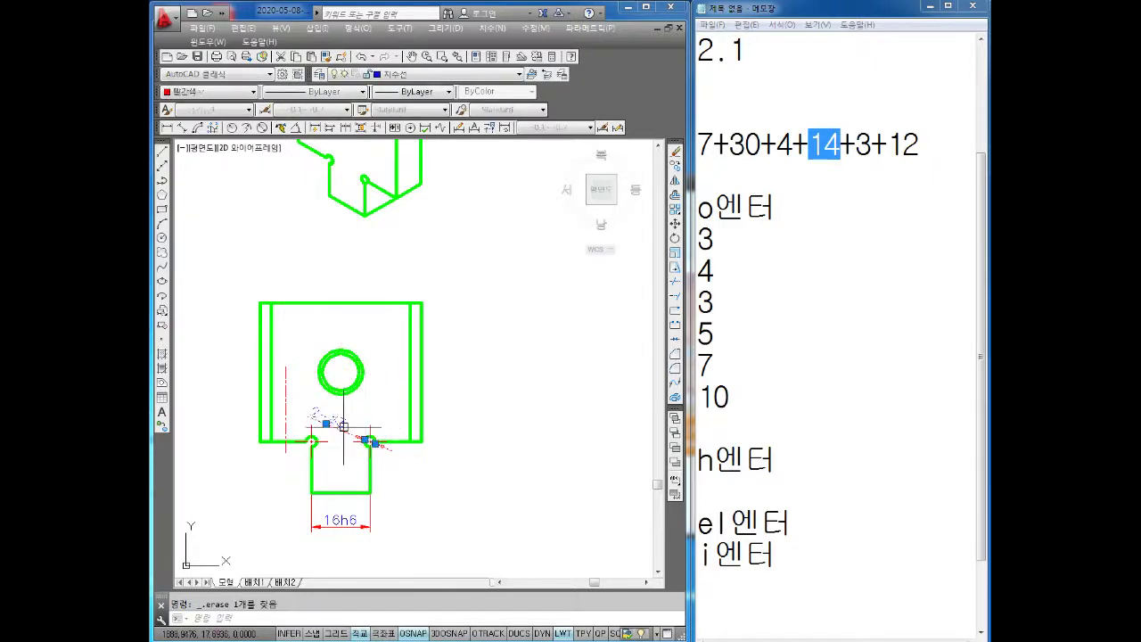
Recentre the copied part views below the 3D model and select a small stray green line
scroll(307, 435, "up", 2)
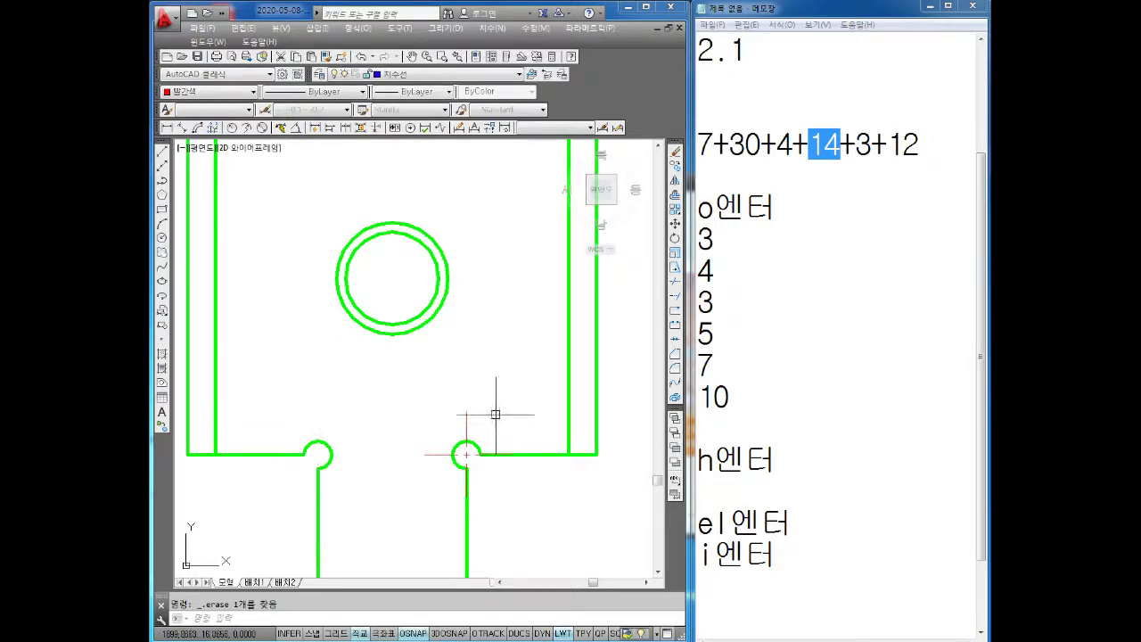
scroll(407, 484, "down", 3)
middle_click_drag(378, 452, 446, 452)
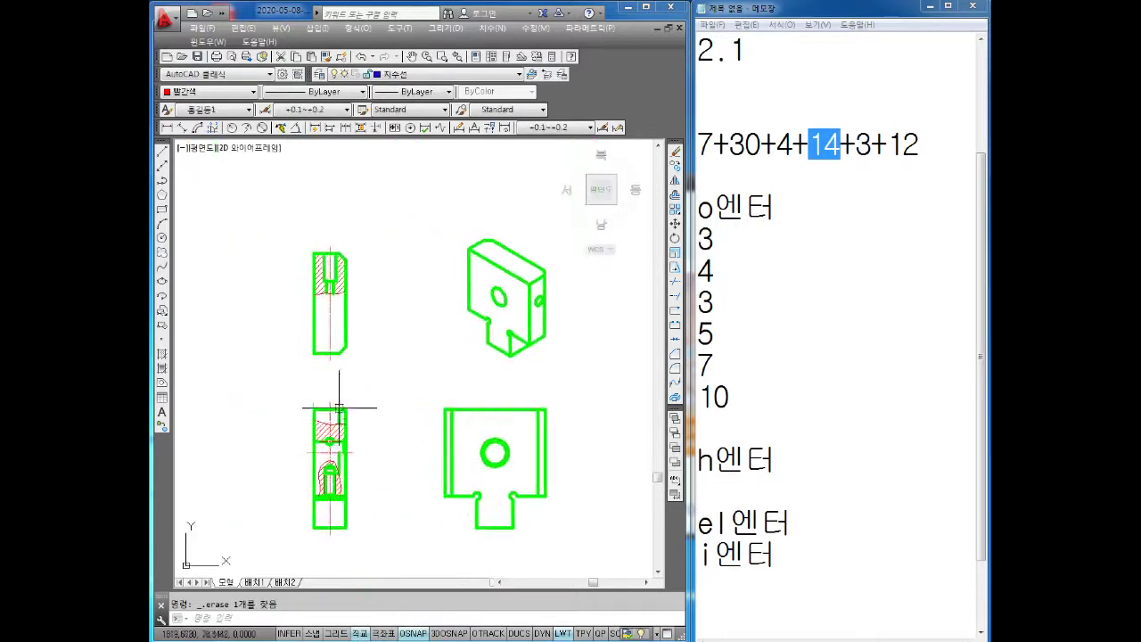
scroll(337, 267, "up", 1)
scroll(381, 329, "down", 1)
scroll(381, 330, "up", 2)
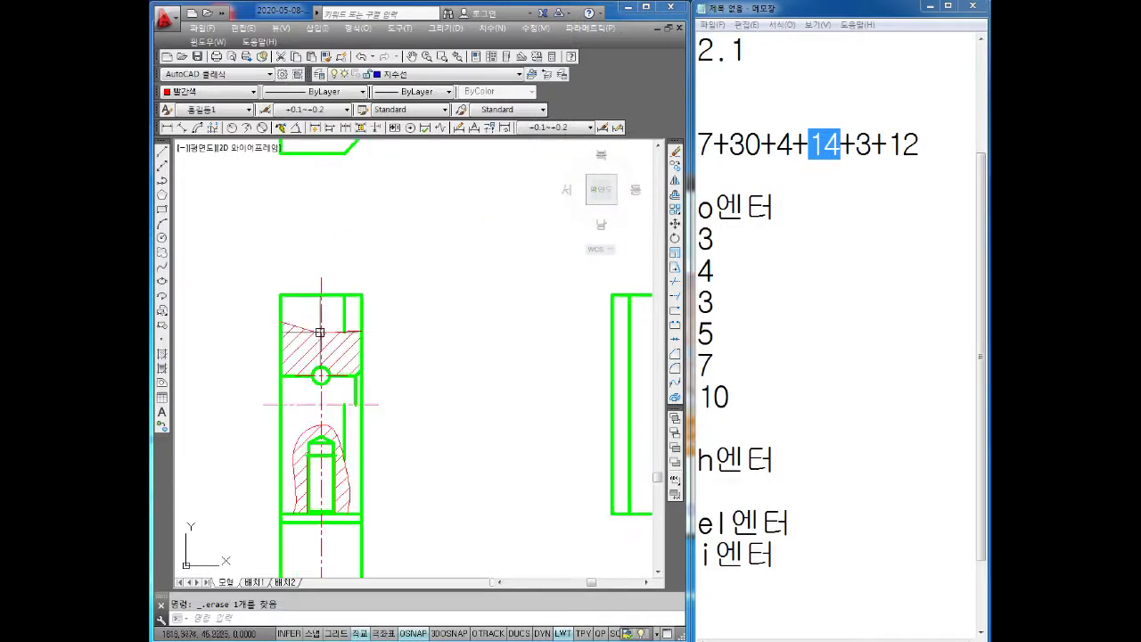
scroll(380, 383, "down", 2)
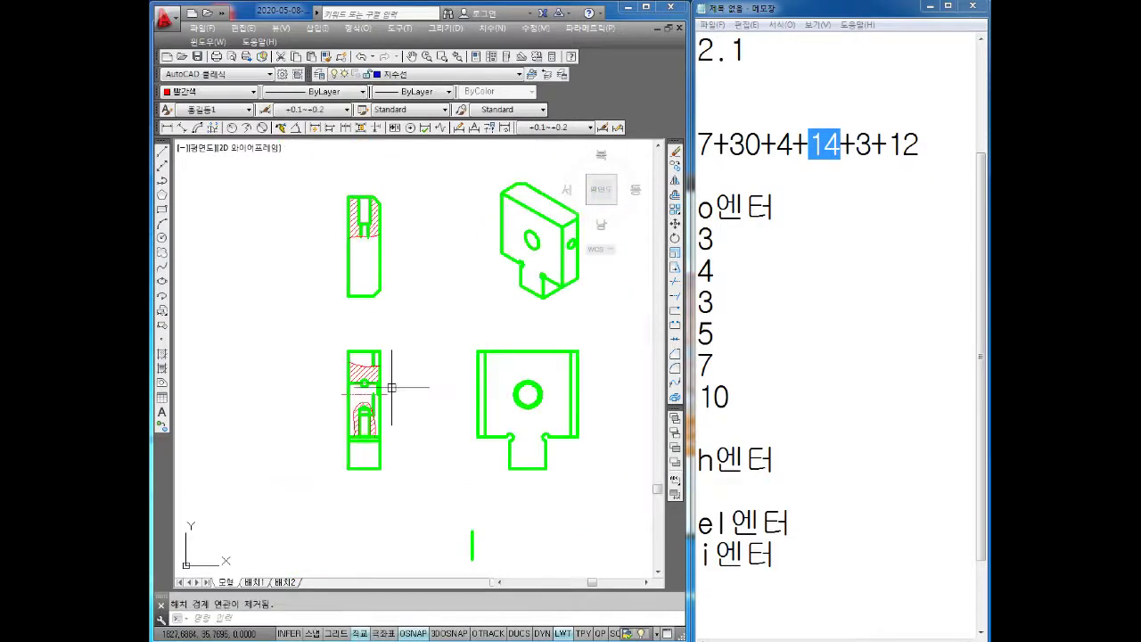
middle_click_drag(412, 374, 405, 330)
scroll(406, 331, "down", 2)
scroll(390, 267, "down", 1)
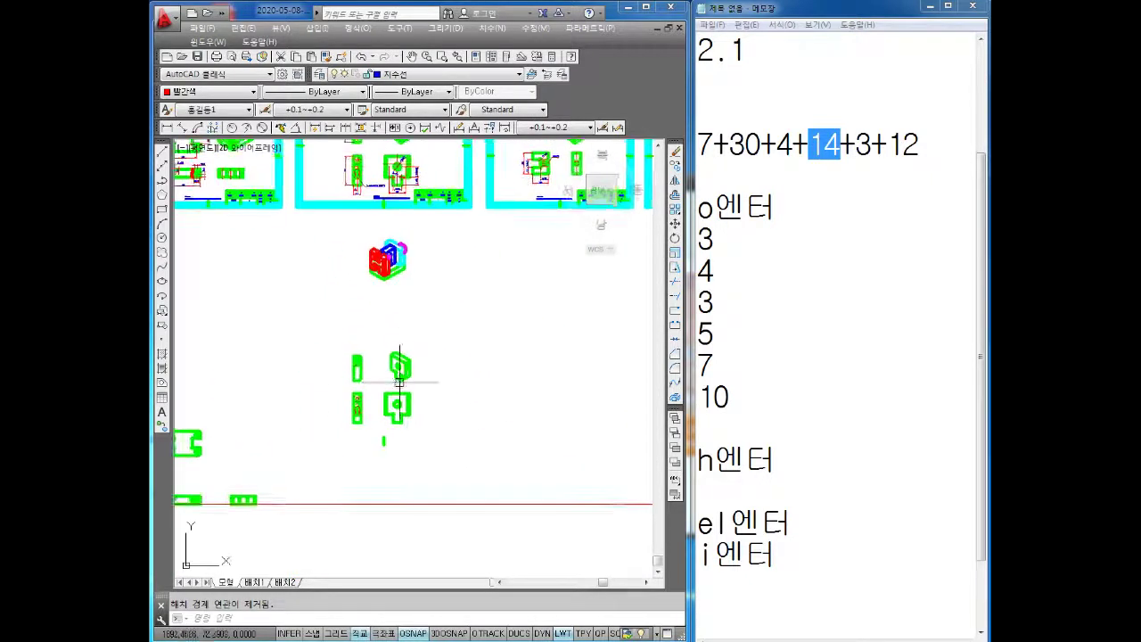
scroll(414, 250, "up", 3)
scroll(345, 236, "down", 1)
middle_click_drag(392, 499, 420, 357)
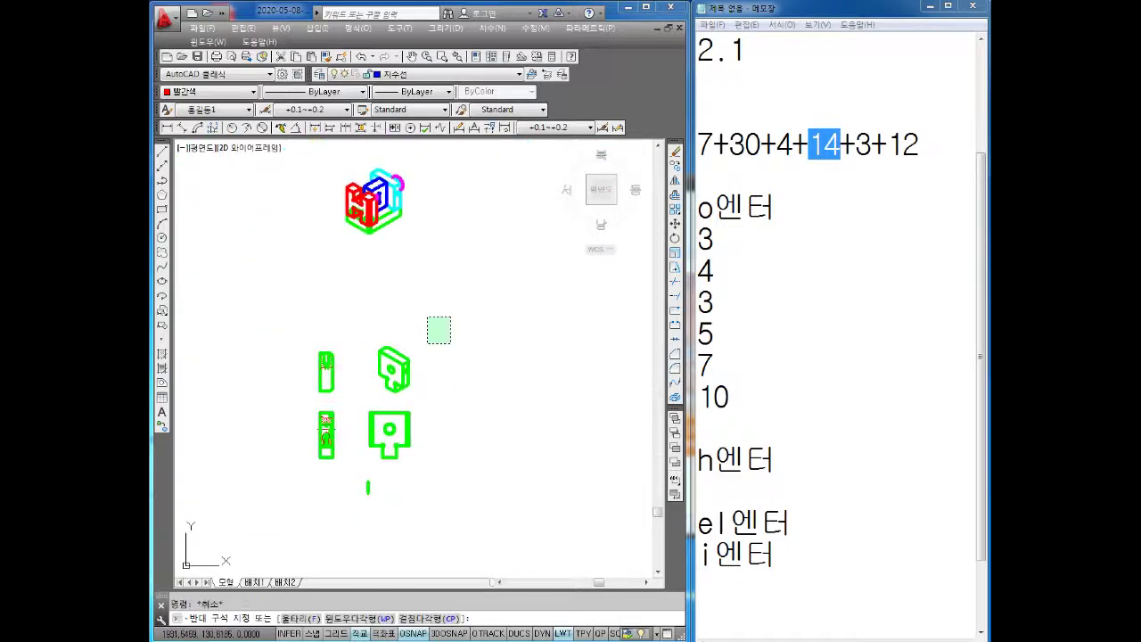
key("Escape")
left_click_drag(378, 482, 330, 526)
Delete the stray green line and the isometric view from the copy
key("Delete")
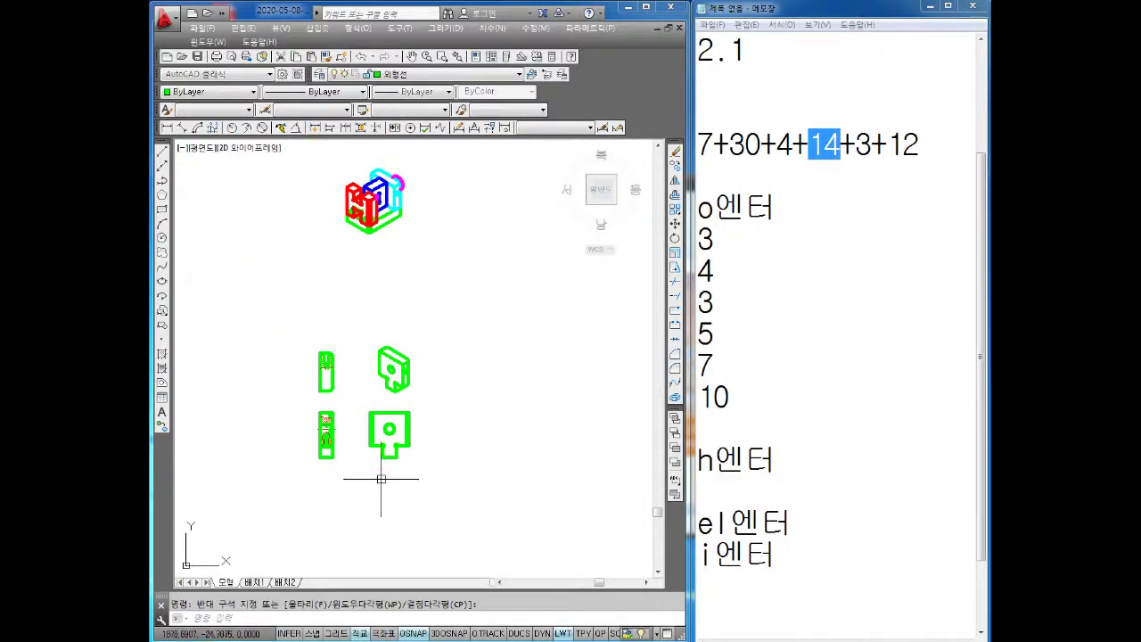
scroll(401, 410, "up", 2)
left_click(464, 282)
left_click(365, 392)
key("Delete")
Recolour all remaining copied part views cyan
middle_click_drag(338, 394, 381, 347)
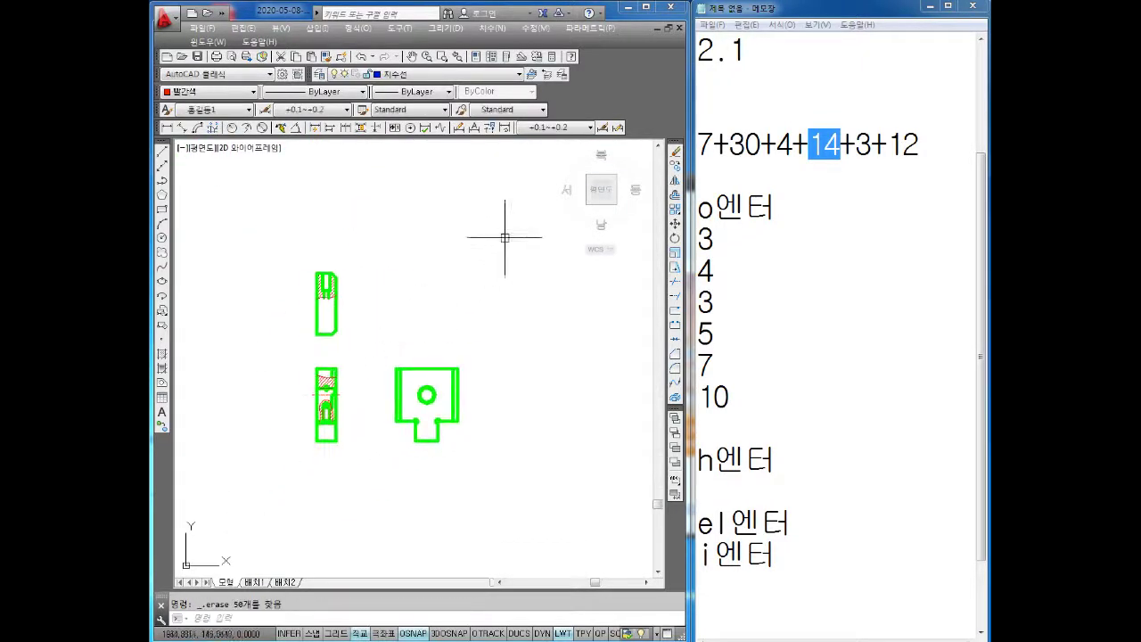
left_click(504, 237)
left_click(254, 481)
left_click(211, 92)
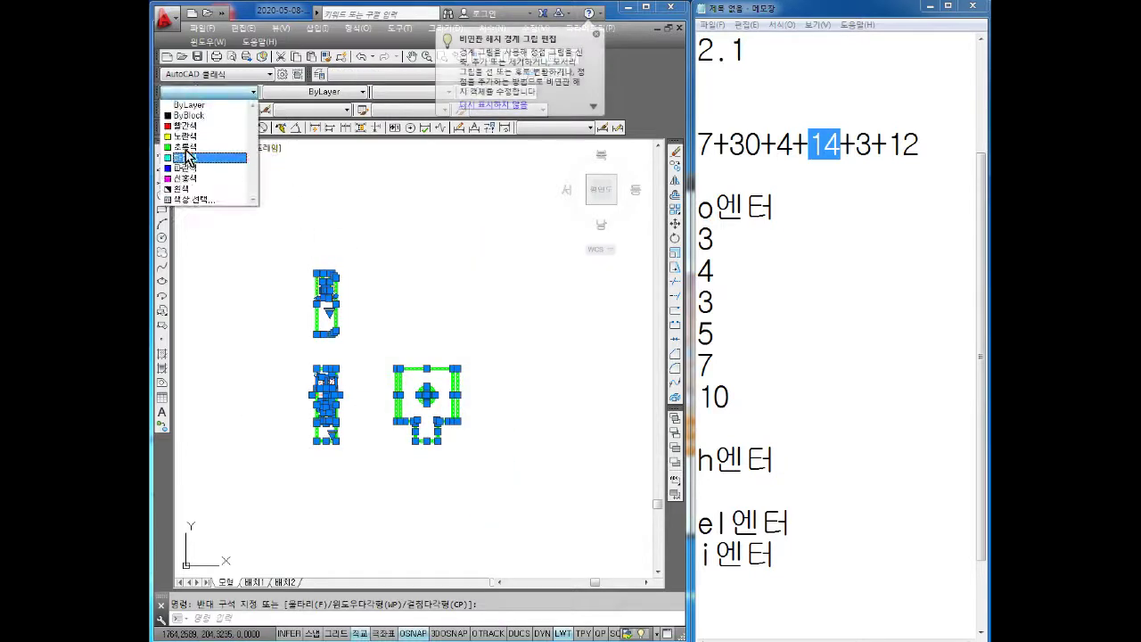
left_click(186, 157)
key("Escape")
Pan past the coloured 3D model and zoom until the cyan section view is centred
scroll(505, 382, "down", 1)
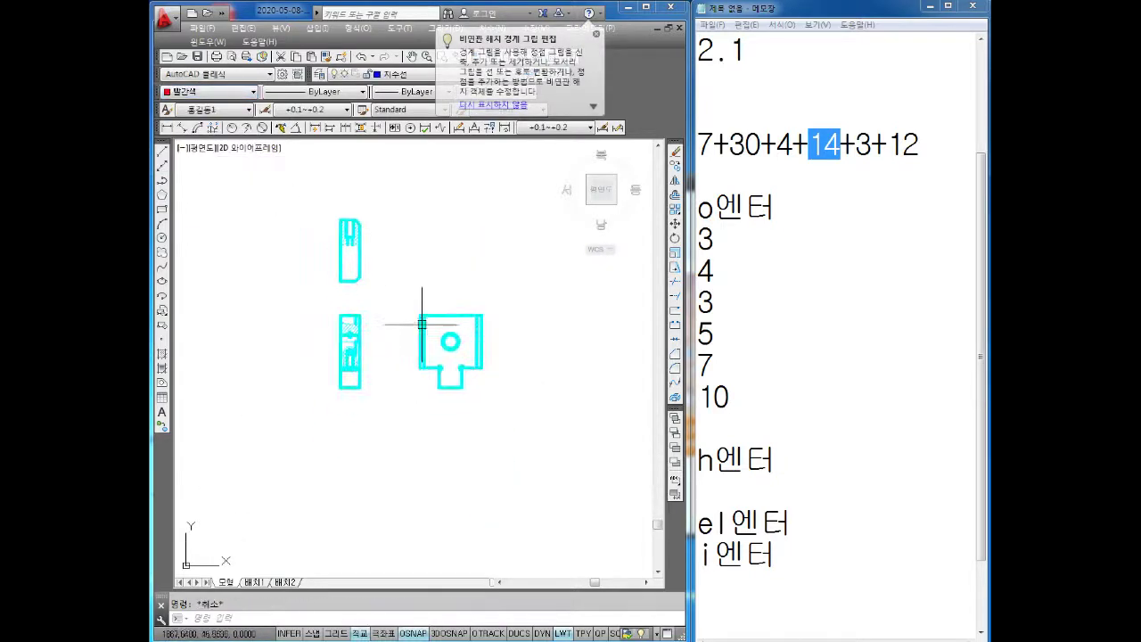
scroll(420, 318, "down", 2)
mouse_move(446, 318)
middle_mouse_down()
mouse_move(445, 471)
mouse_move(394, 239)
middle_mouse_up()
scroll(445, 470, "up", 3)
scroll(395, 239, "down", 1)
middle_click_drag(458, 570, 458, 377)
scroll(387, 324, "up", 2)
scroll(390, 272, "up", 2)
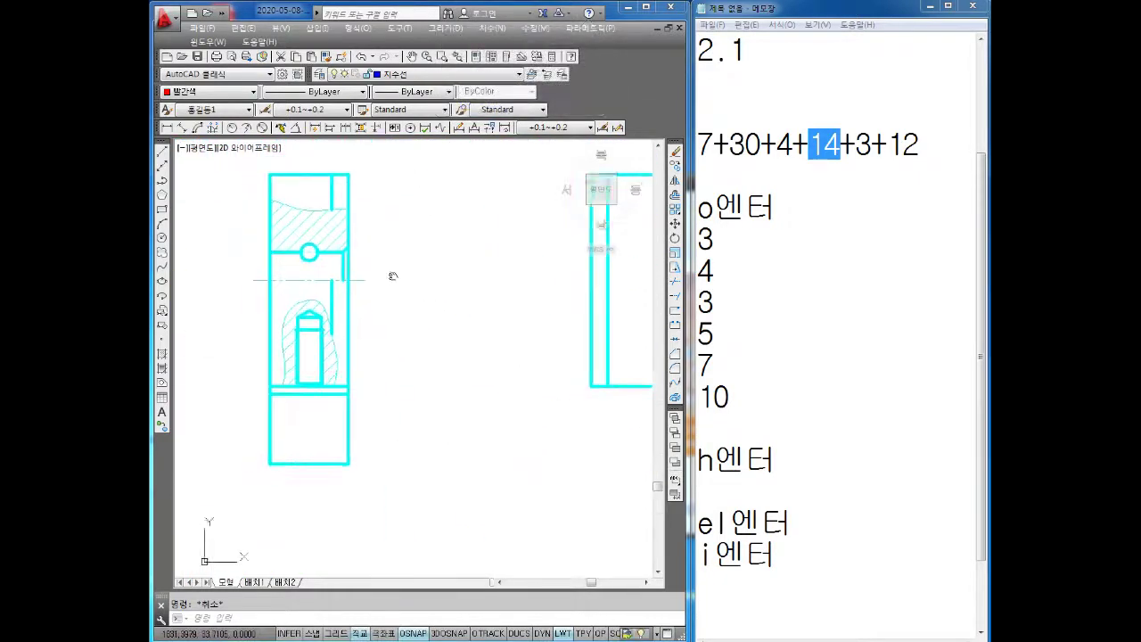
middle_click_drag(389, 272, 516, 316)
Make the front view a block named 2번 정면, with its base point at the view's midpoint
type("b")
key("Return")
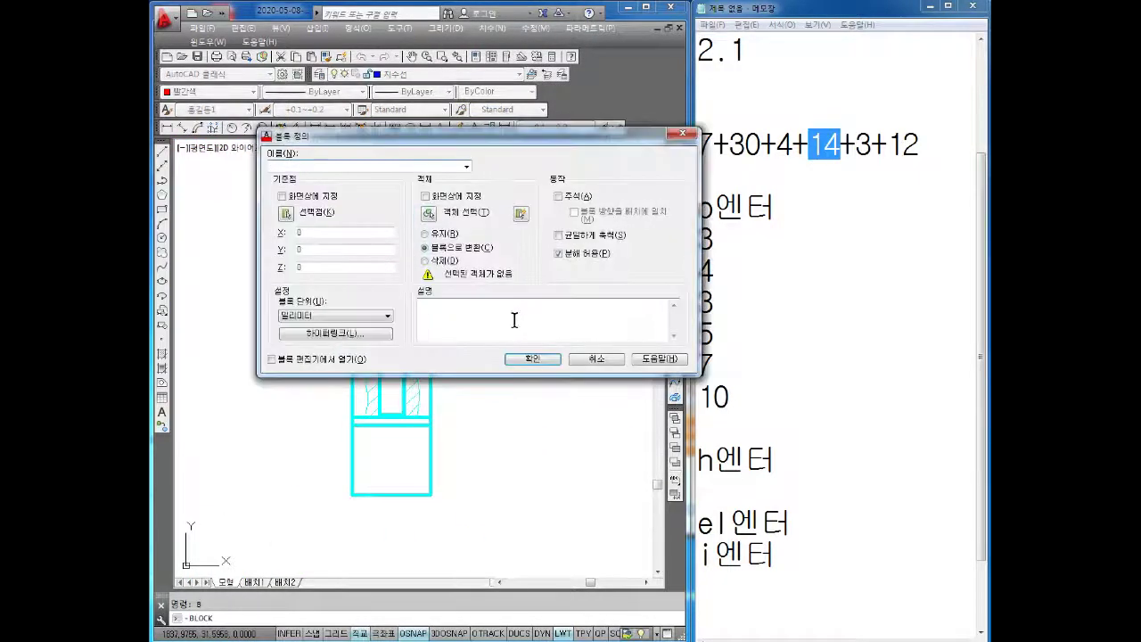
type("20.")
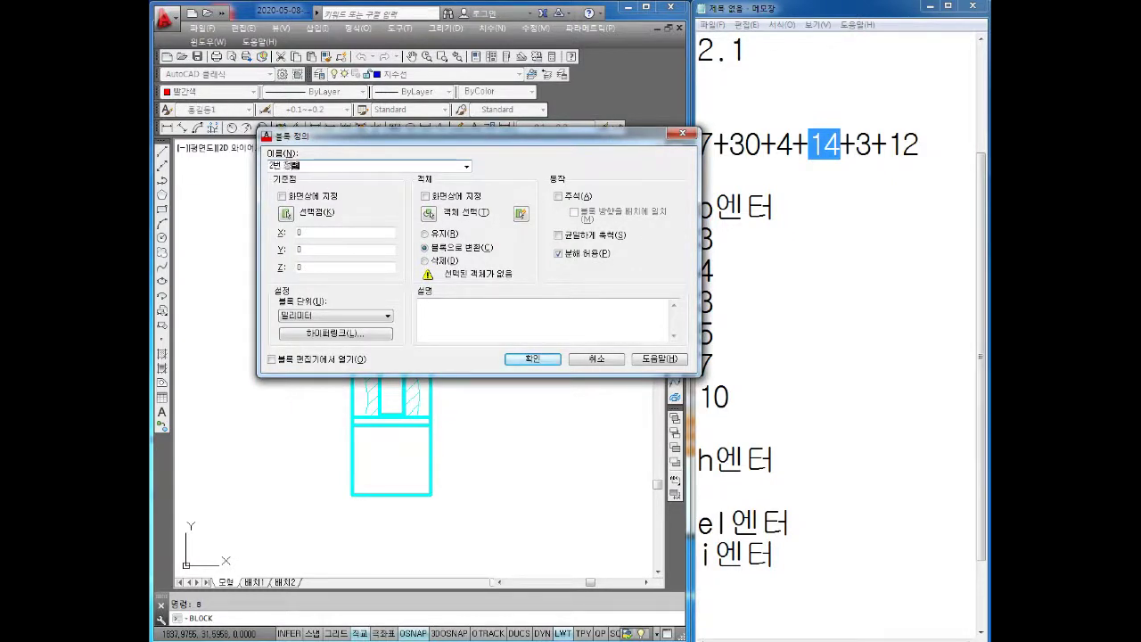
left_click(287, 215)
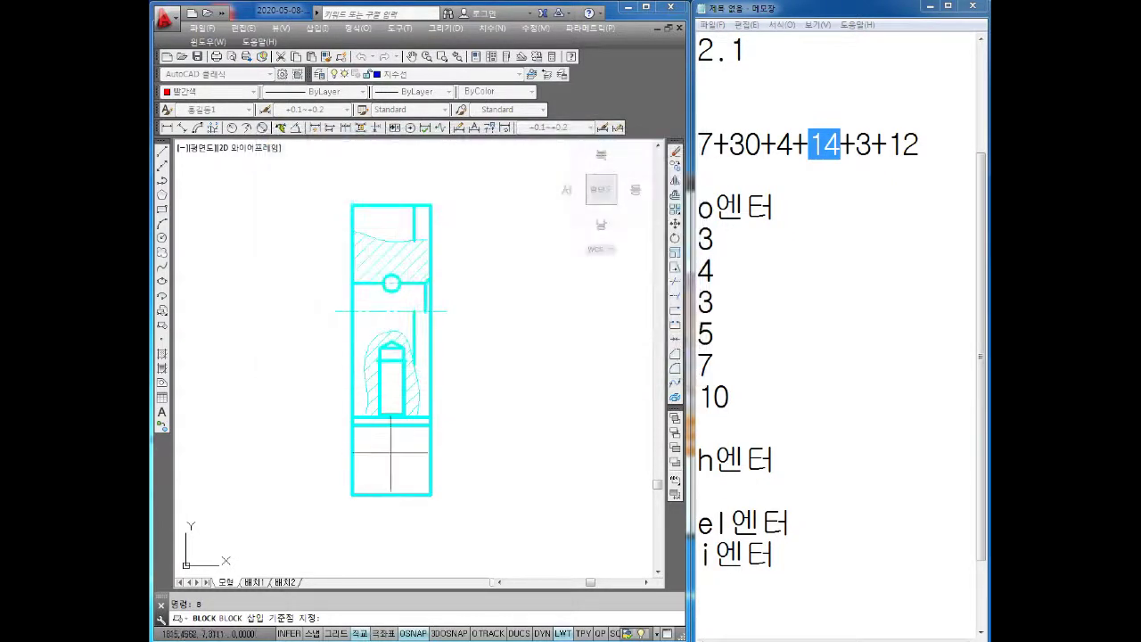
left_click(403, 419)
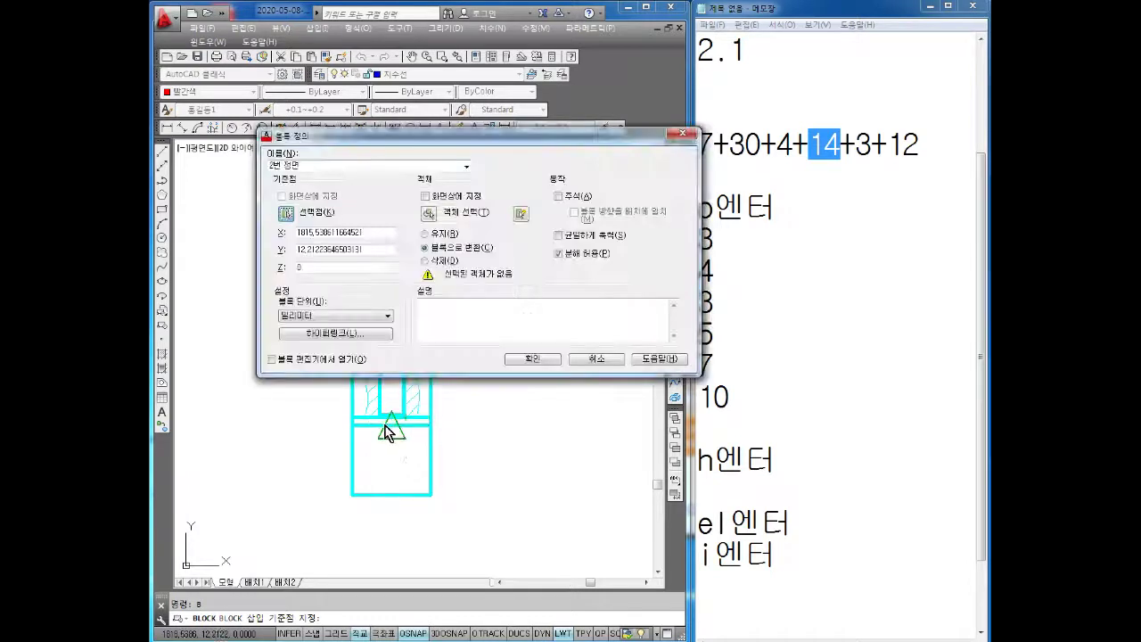
left_click(430, 214)
scroll(383, 446, "down", 3)
left_click(435, 213)
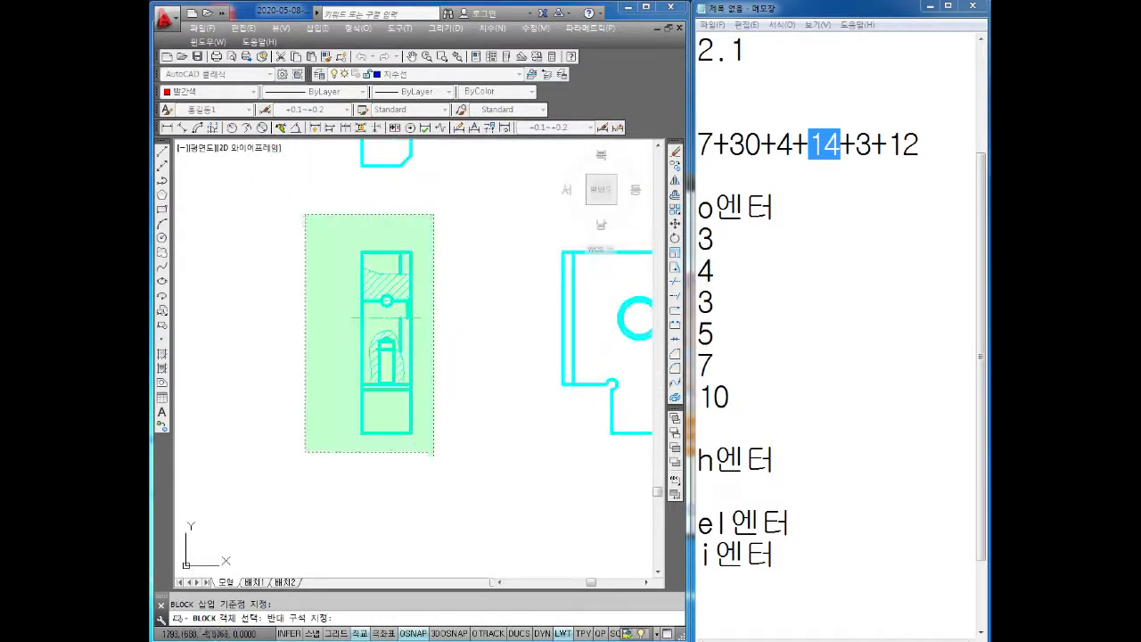
left_click(301, 456)
key("Return")
left_click(534, 360)
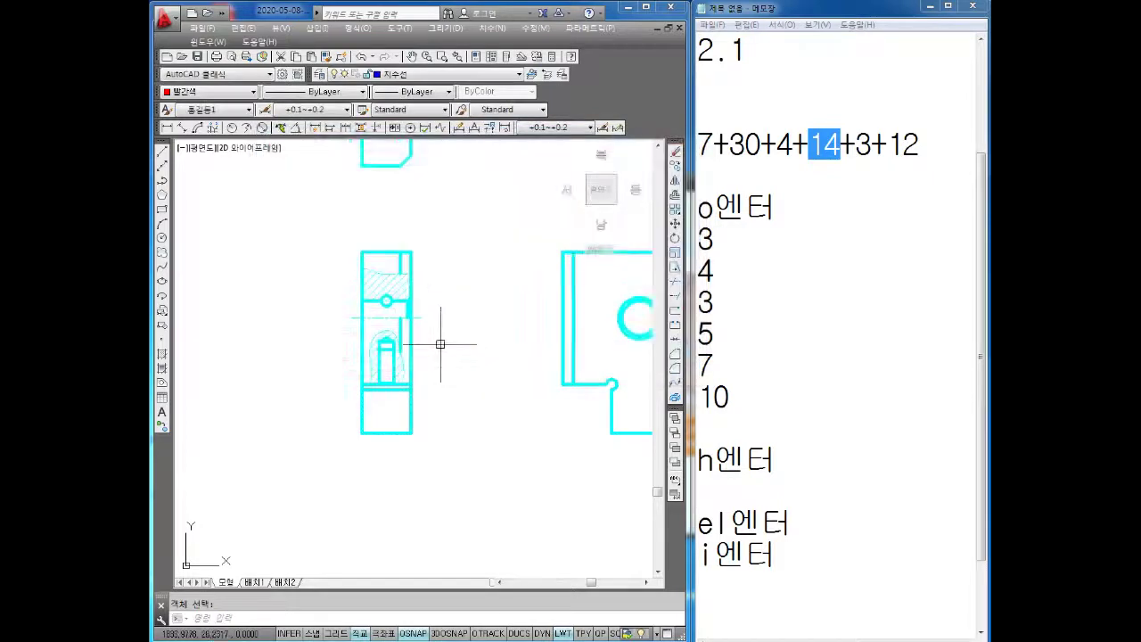
scroll(362, 357, "down", 3)
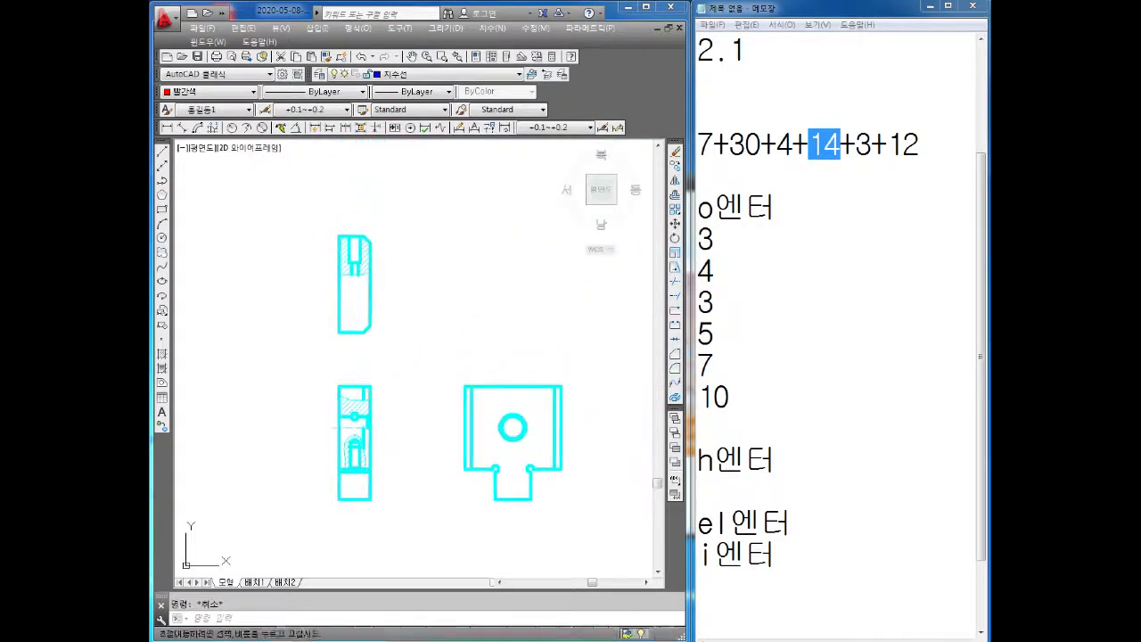
Make the top view a block named 2번 평면, using a base point on that view
key("Return")
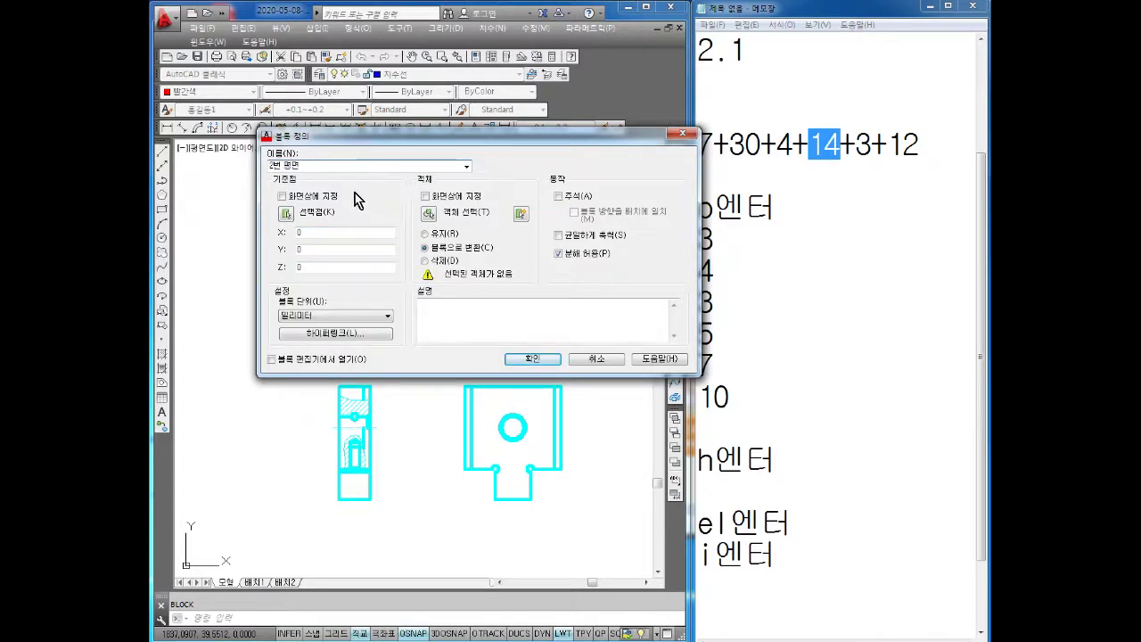
left_click(286, 216)
left_click(367, 287)
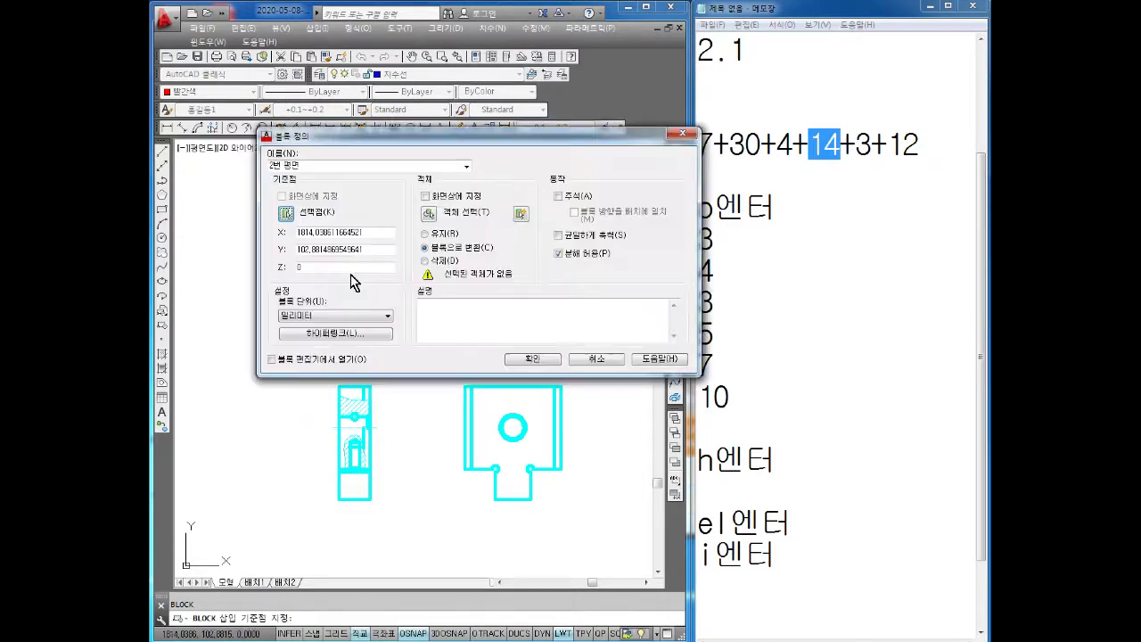
left_click(429, 216)
left_click(405, 209)
left_click(298, 349)
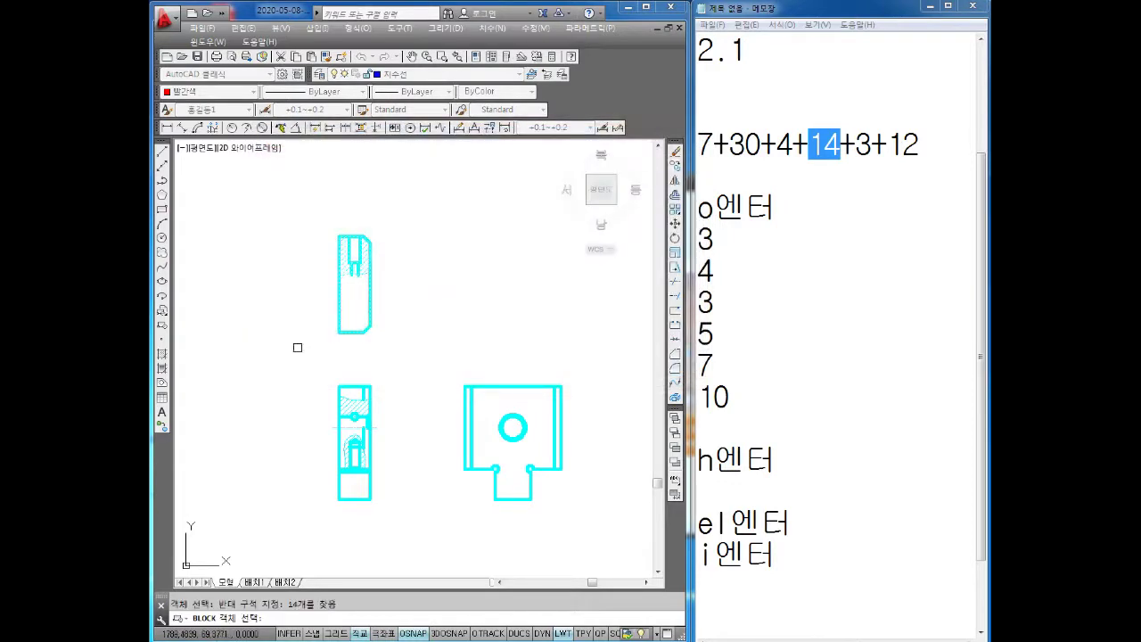
key("Return")
left_click(532, 358)
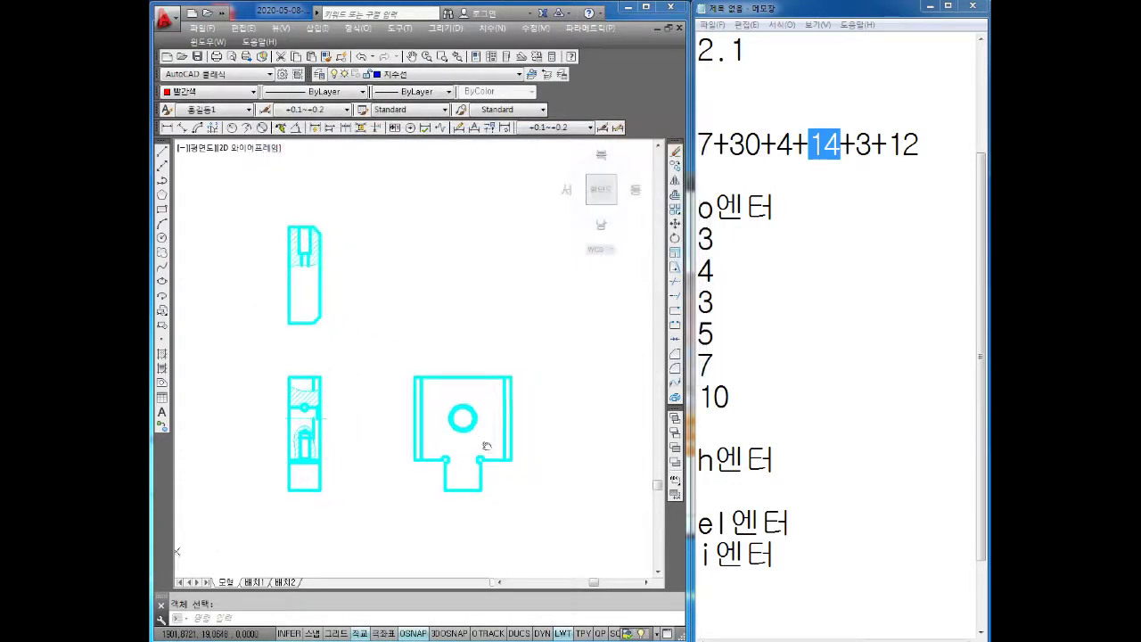
scroll(472, 431, "up", 1)
scroll(472, 432, "up", 1)
middle_click_drag(472, 432, 511, 444)
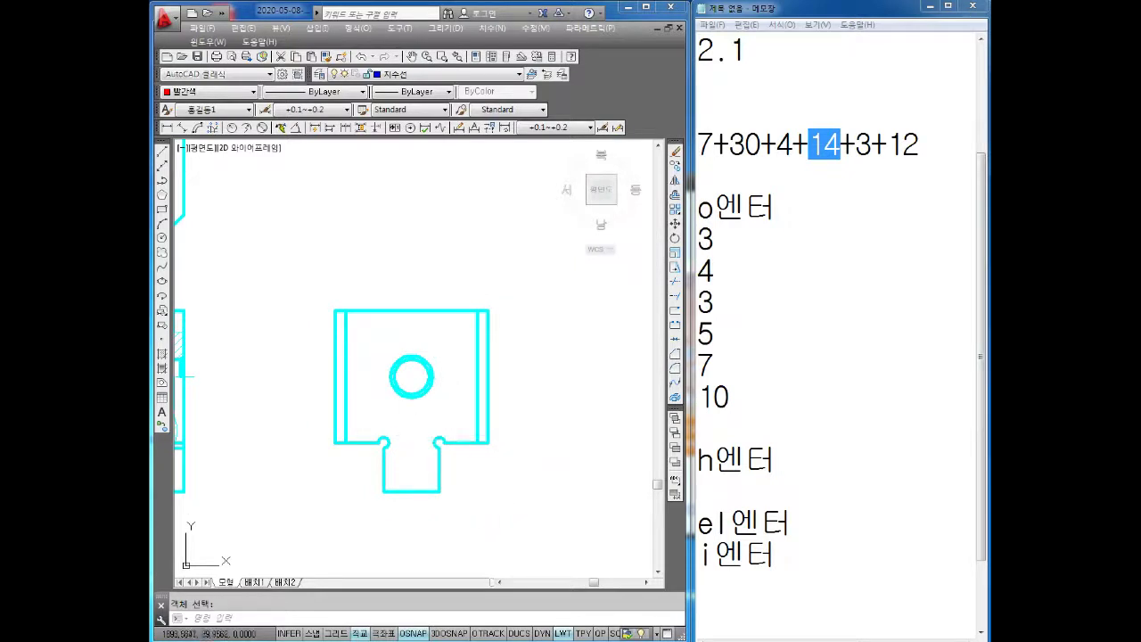
Start the side-view block and choose the existing name 2번 우측면 from the block list
type("b")
key("Return")
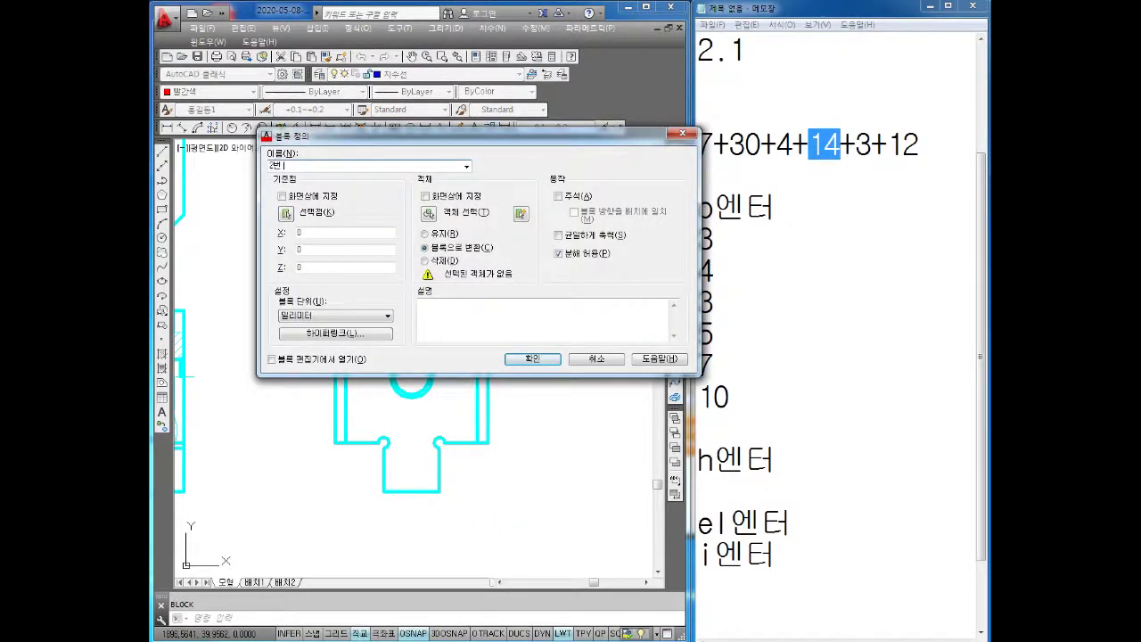
left_click(512, 357)
left_click(669, 342)
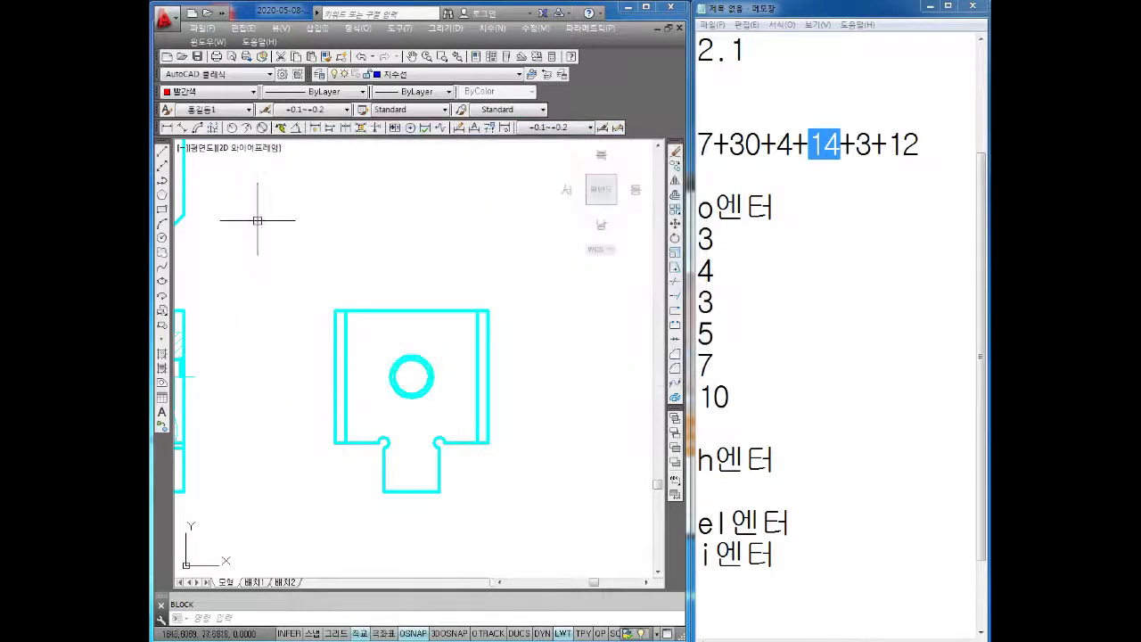
key("Return")
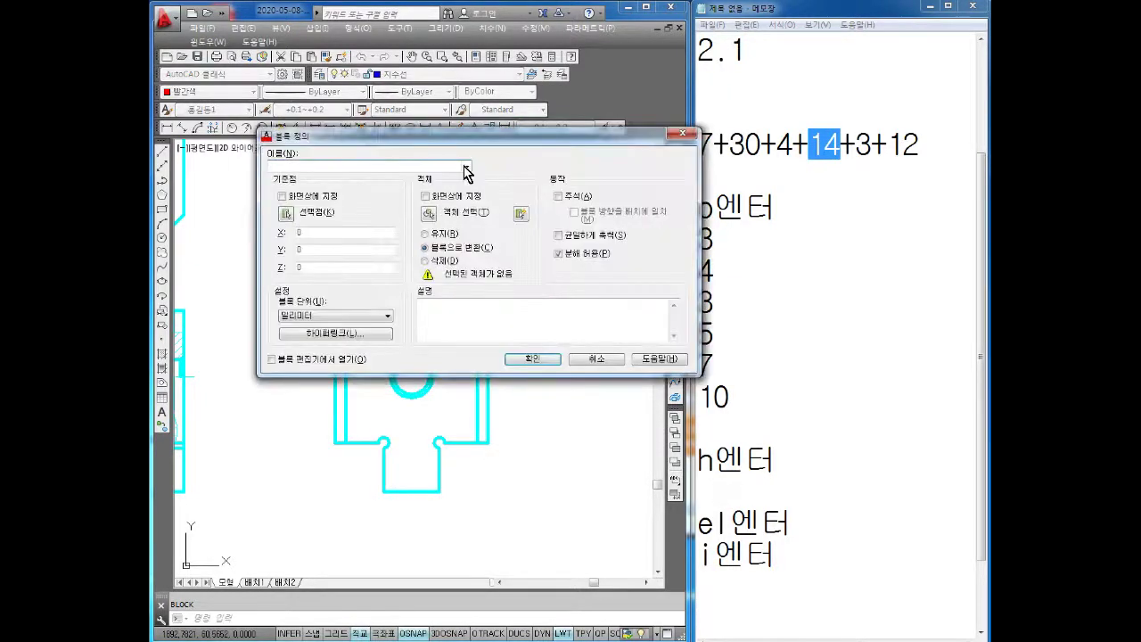
left_click(464, 168)
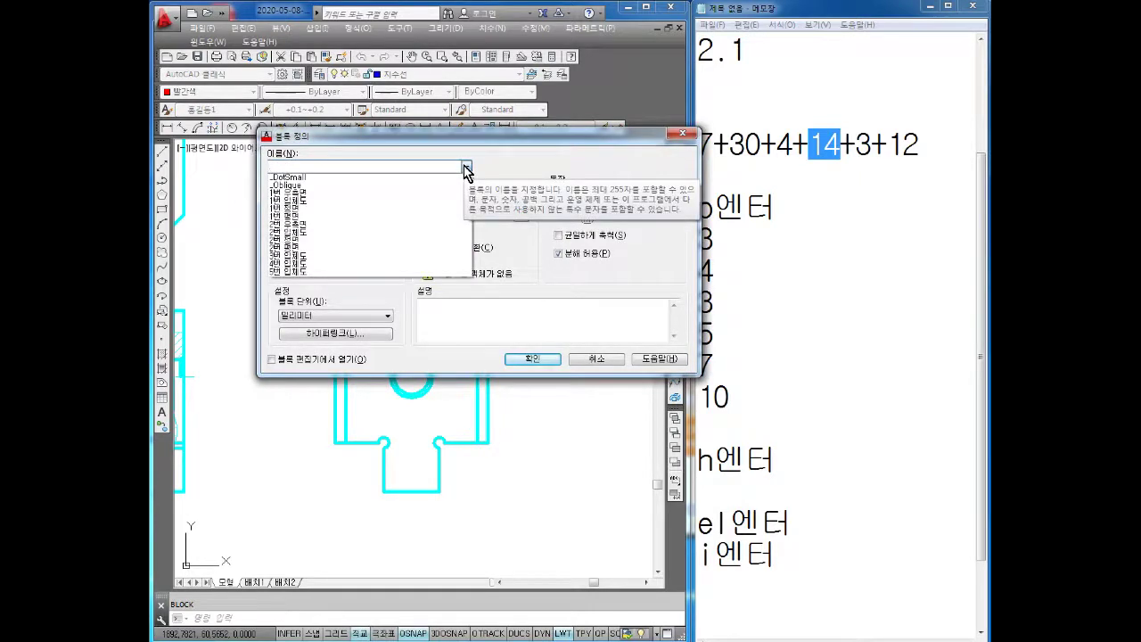
left_click(299, 228)
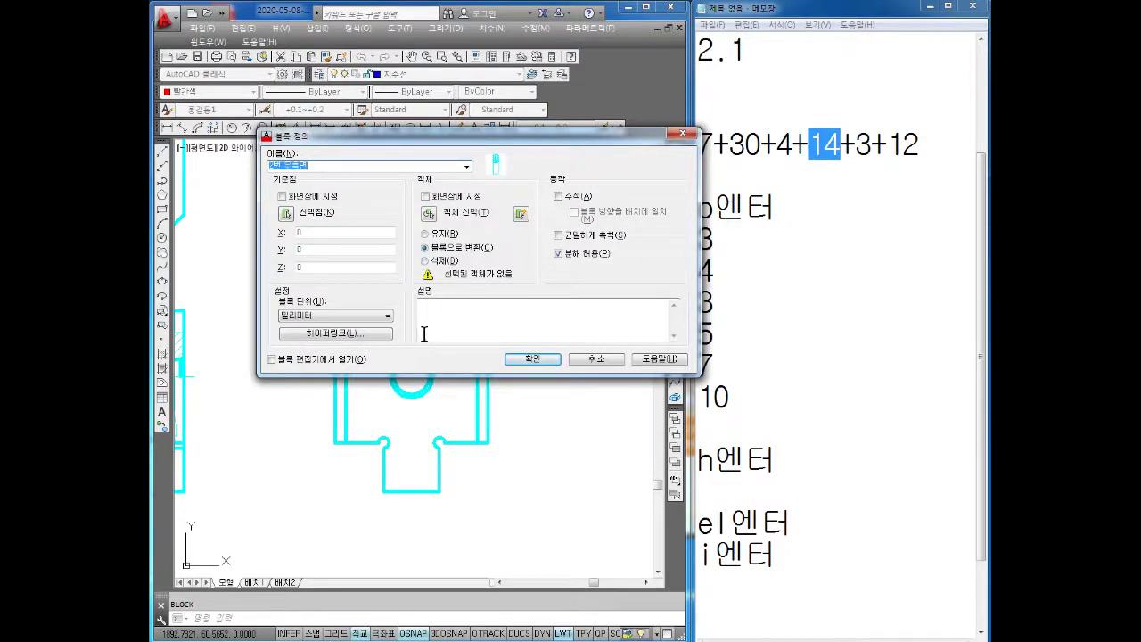
left_click(465, 167)
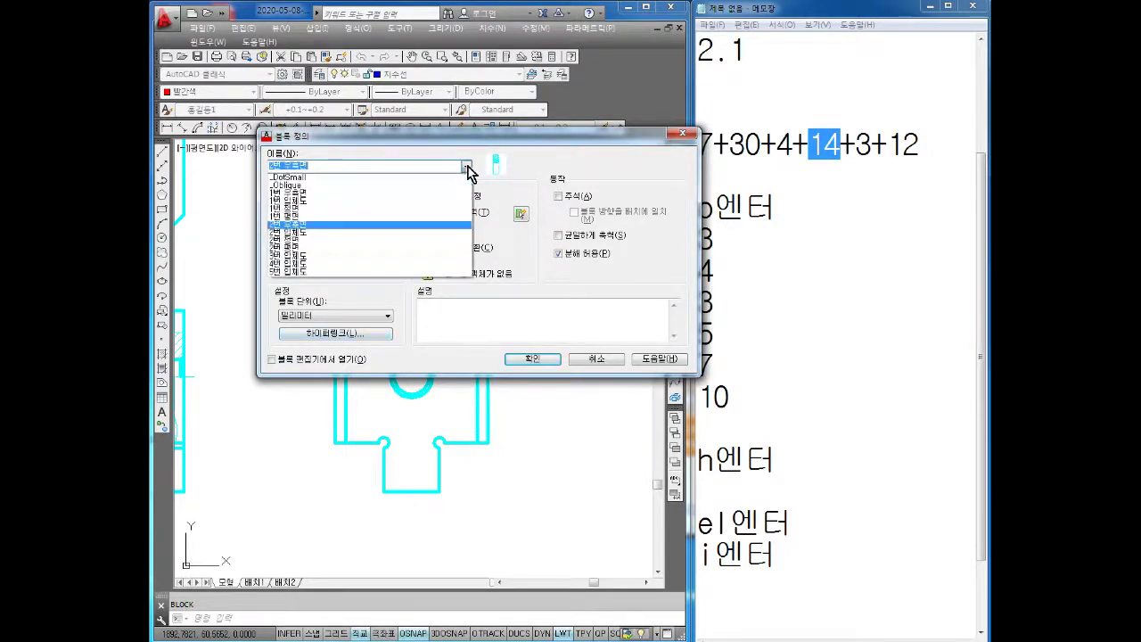
left_click(301, 249)
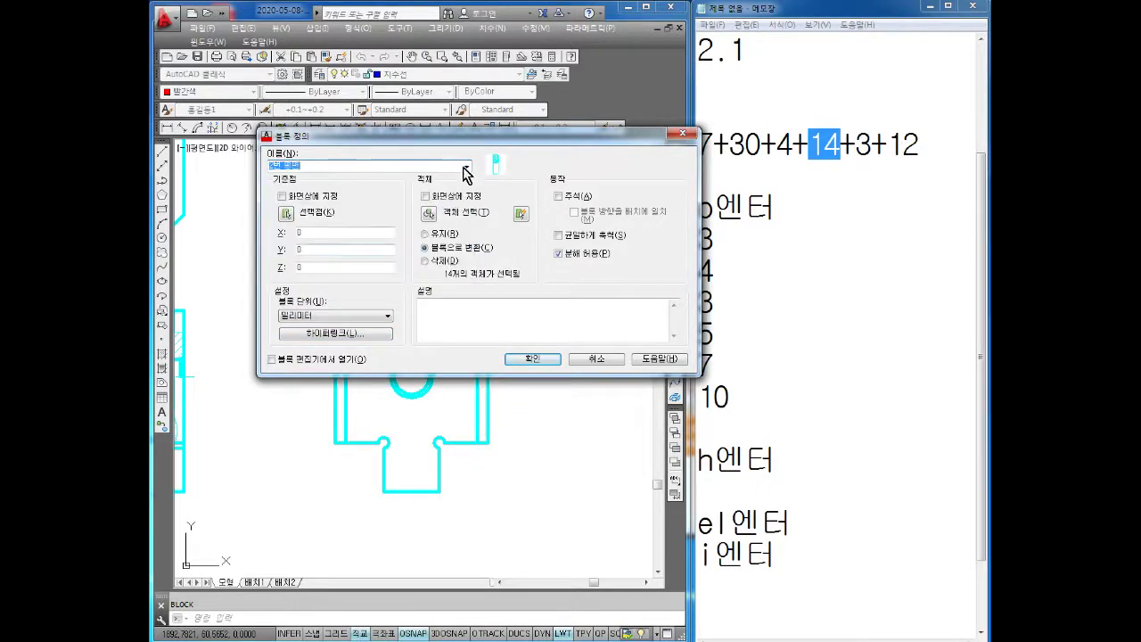
left_click(465, 169)
left_click(301, 230)
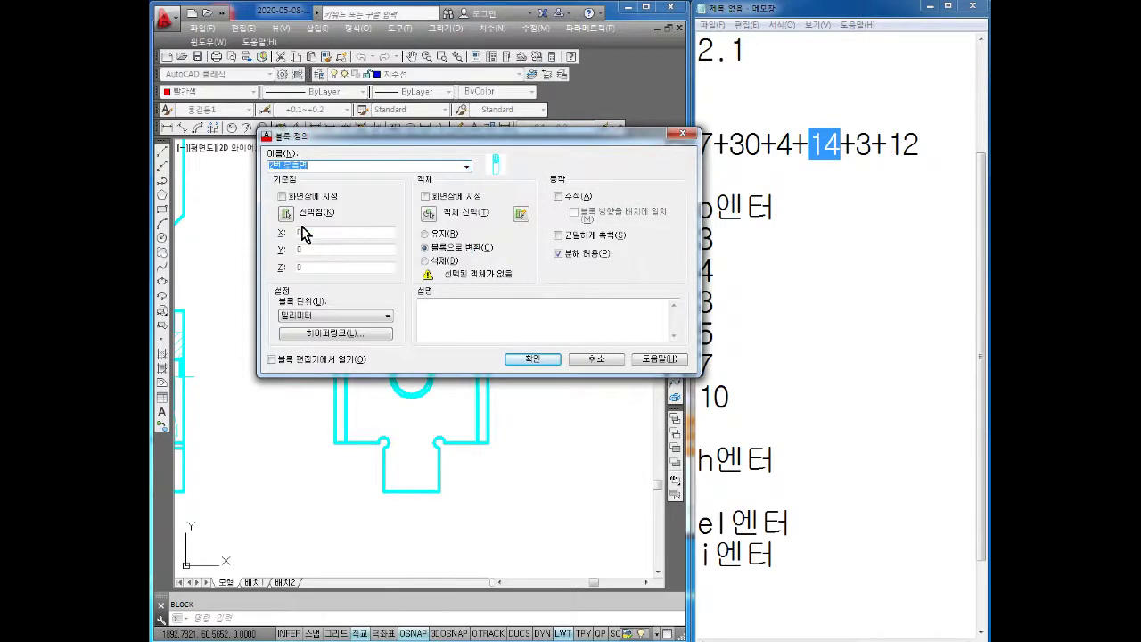
Redefine block 2번 우측면 from the side view, with its base point at the circle centre
left_click(286, 215)
left_click(411, 381)
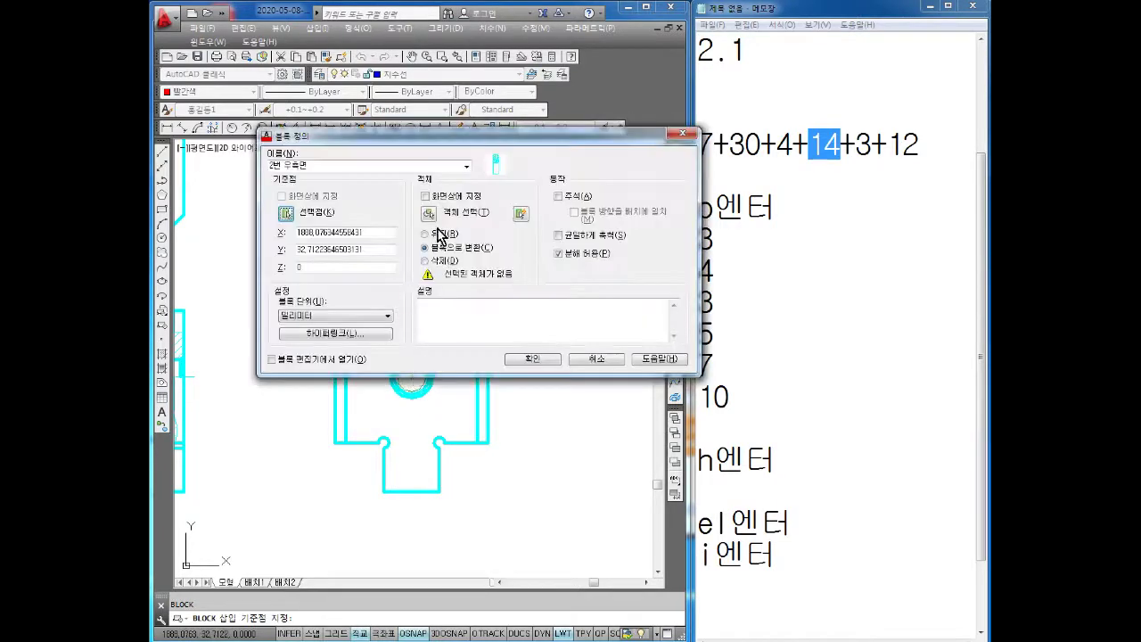
left_click(428, 214)
left_click(526, 279)
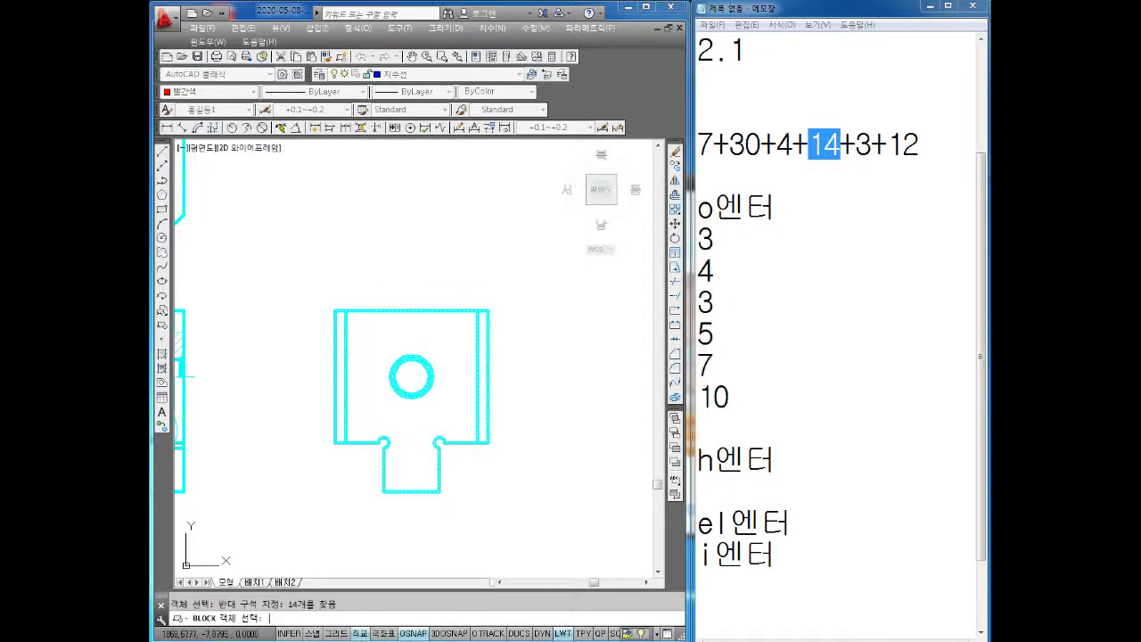
key("Return")
left_click(525, 358)
left_click(542, 332)
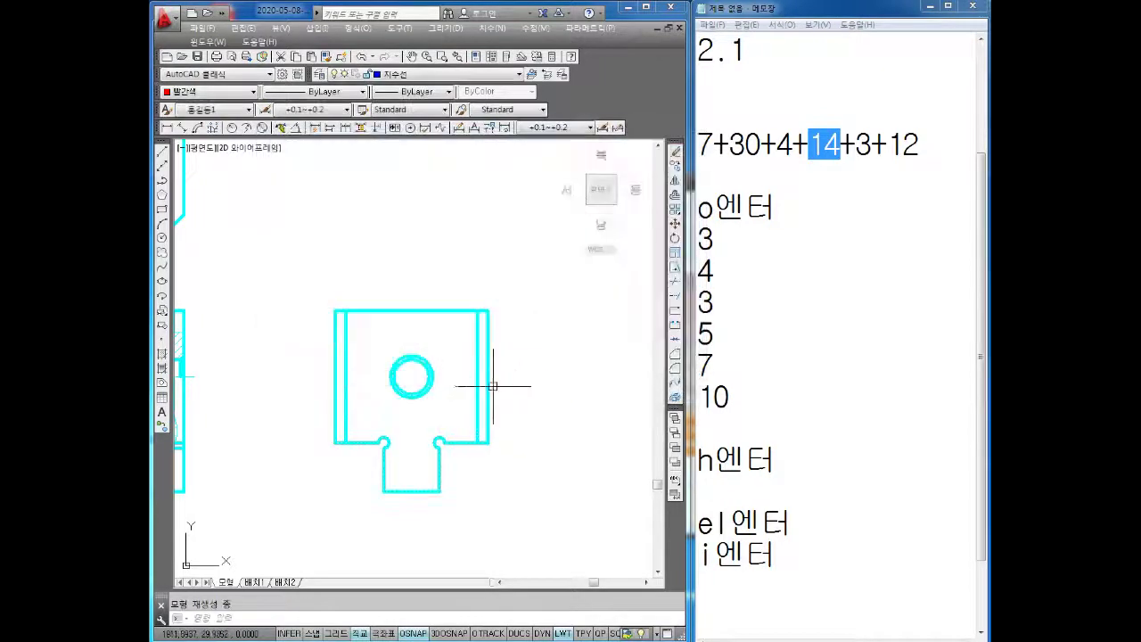
scroll(492, 386, "down", 2)
scroll(473, 370, "down", 2)
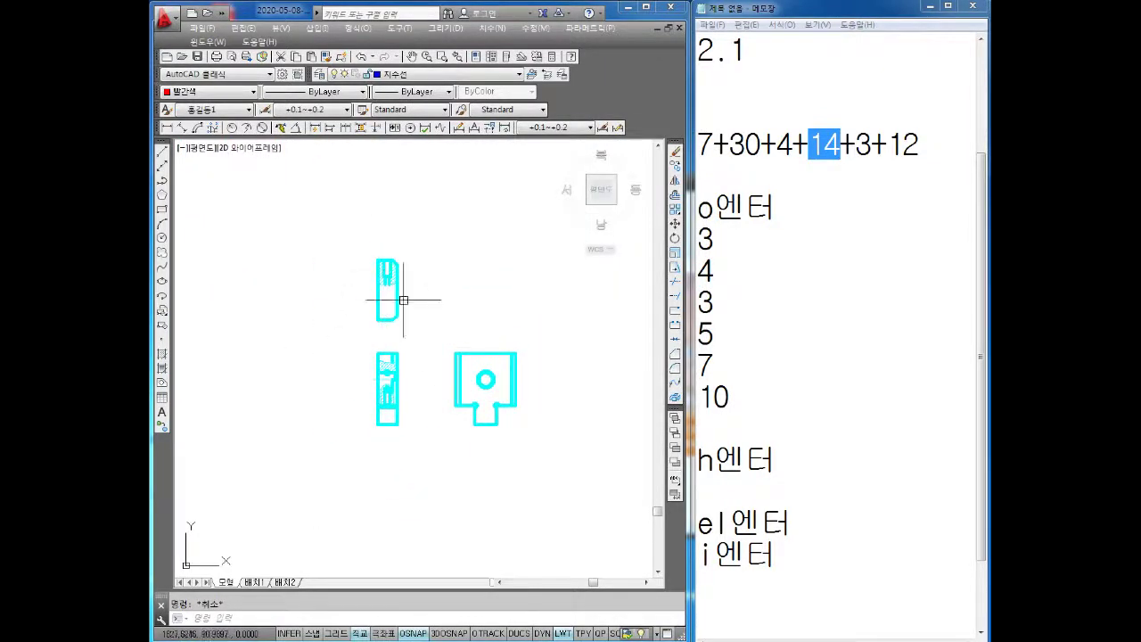
Bring the green and cyan views on screen; start moving the middle view, then cancel
middle_click_drag(403, 300, 448, 220)
scroll(418, 330, "down", 1)
middle_click_drag(394, 352, 481, 311)
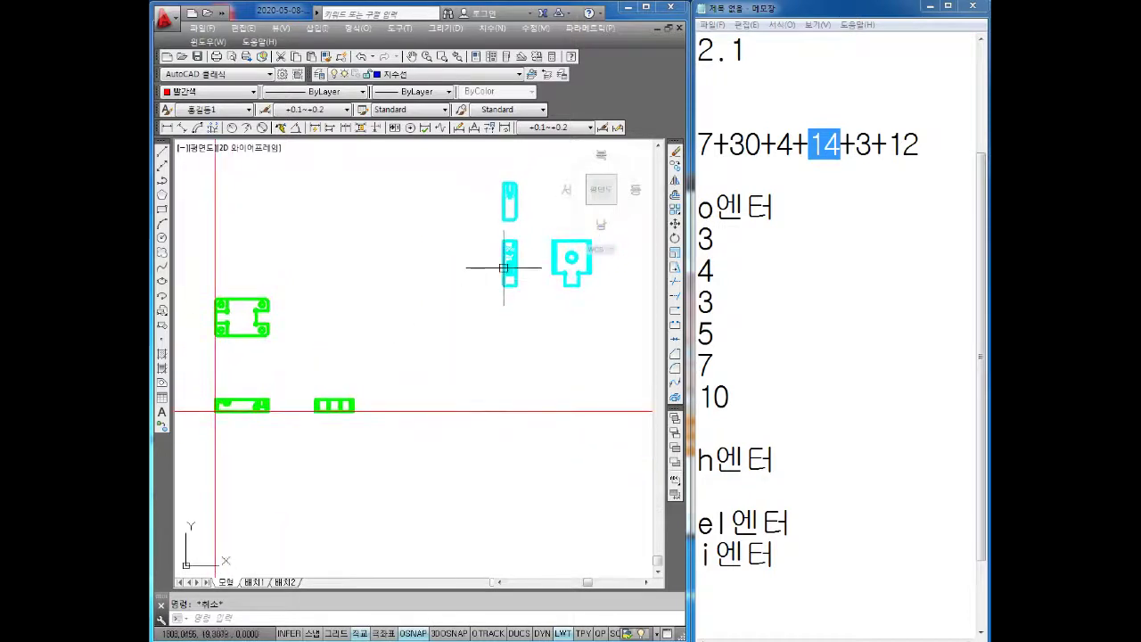
scroll(504, 268, "up", 1)
scroll(509, 267, "up", 2)
scroll(443, 339, "down", 2)
mouse_move(347, 384)
middle_mouse_down()
mouse_move(402, 348)
mouse_move(522, 318)
middle_mouse_up()
scroll(496, 300, "up", 2)
scroll(388, 393, "up", 2)
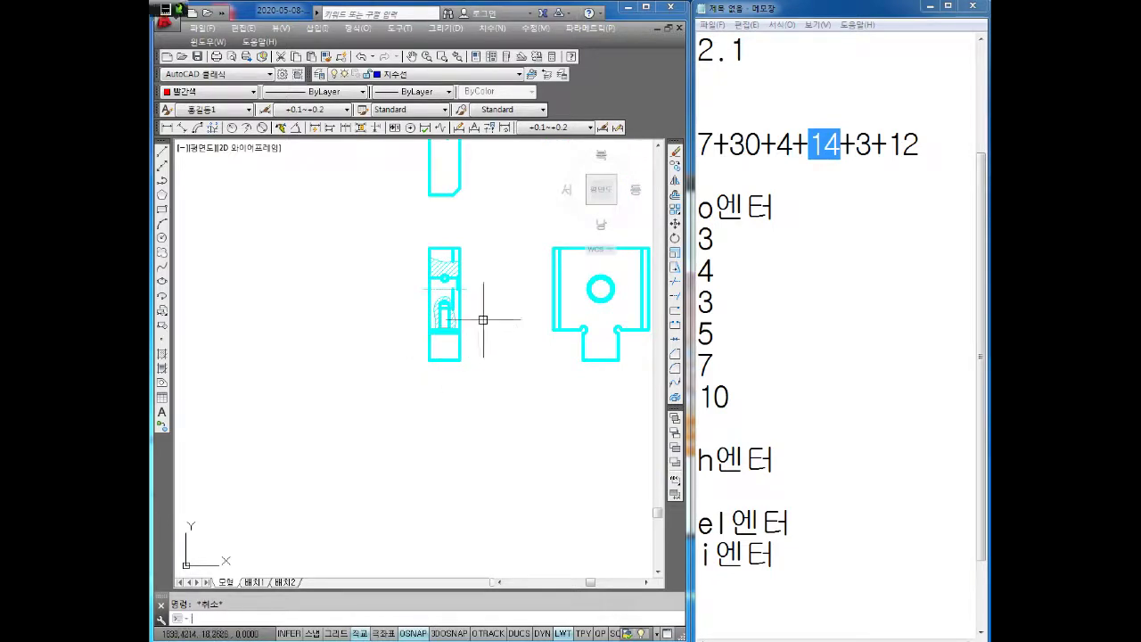
key("Return")
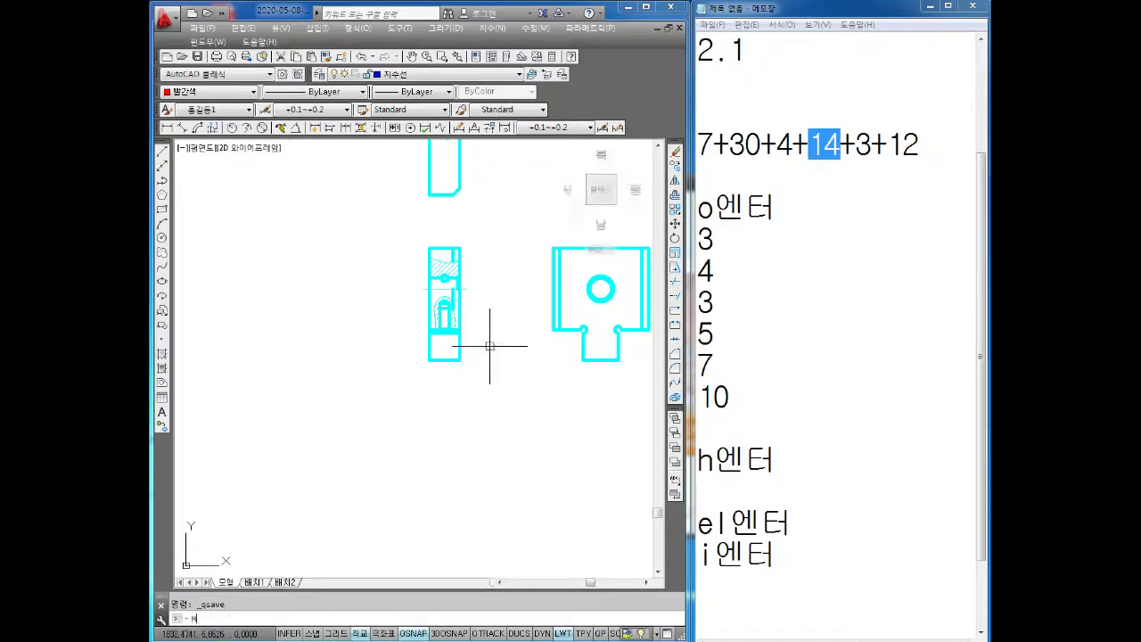
type("m")
key("Return")
left_click(489, 237)
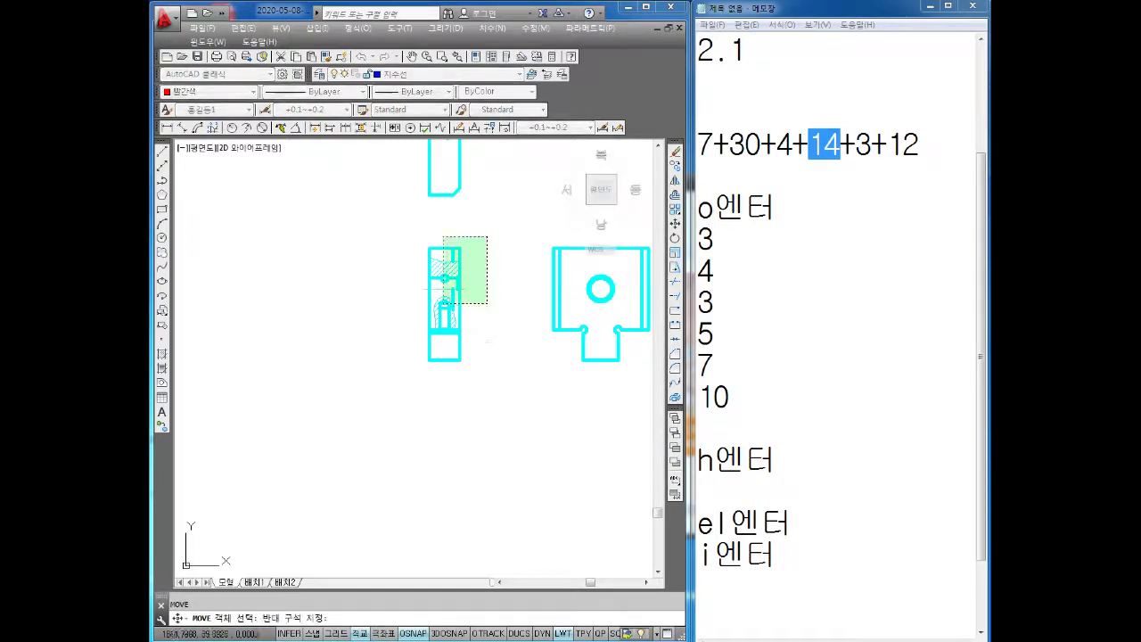
left_click(444, 318)
scroll(445, 386, "up", 3)
key("Return")
left_click(515, 317)
scroll(469, 407, "down", 3)
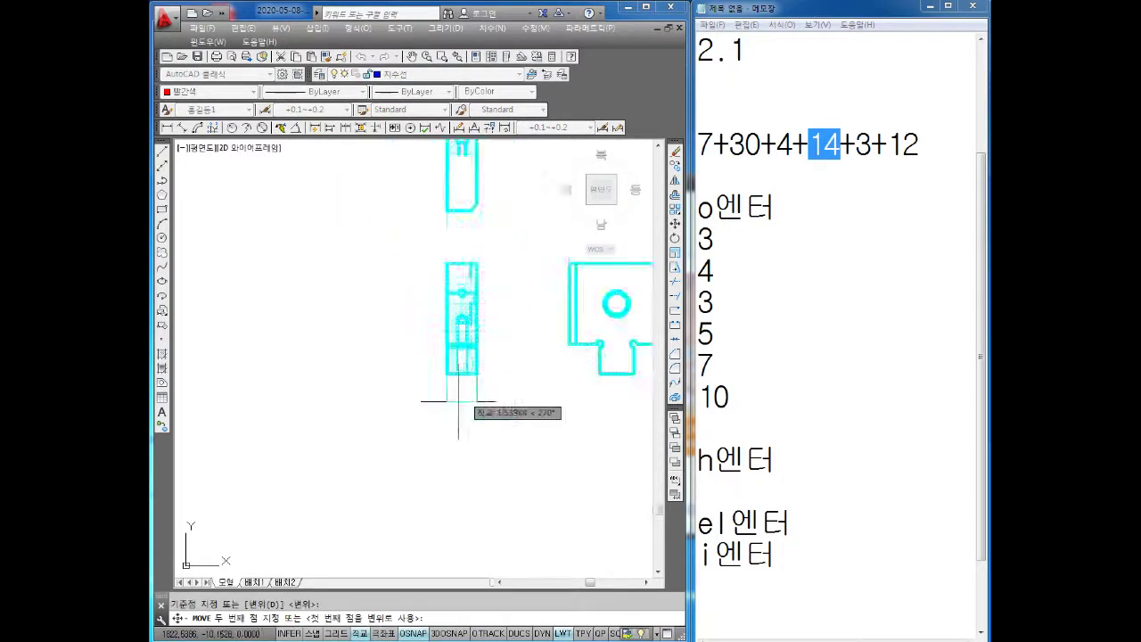
scroll(415, 326, "down", 2)
key("F8")
scroll(374, 399, "up", 3)
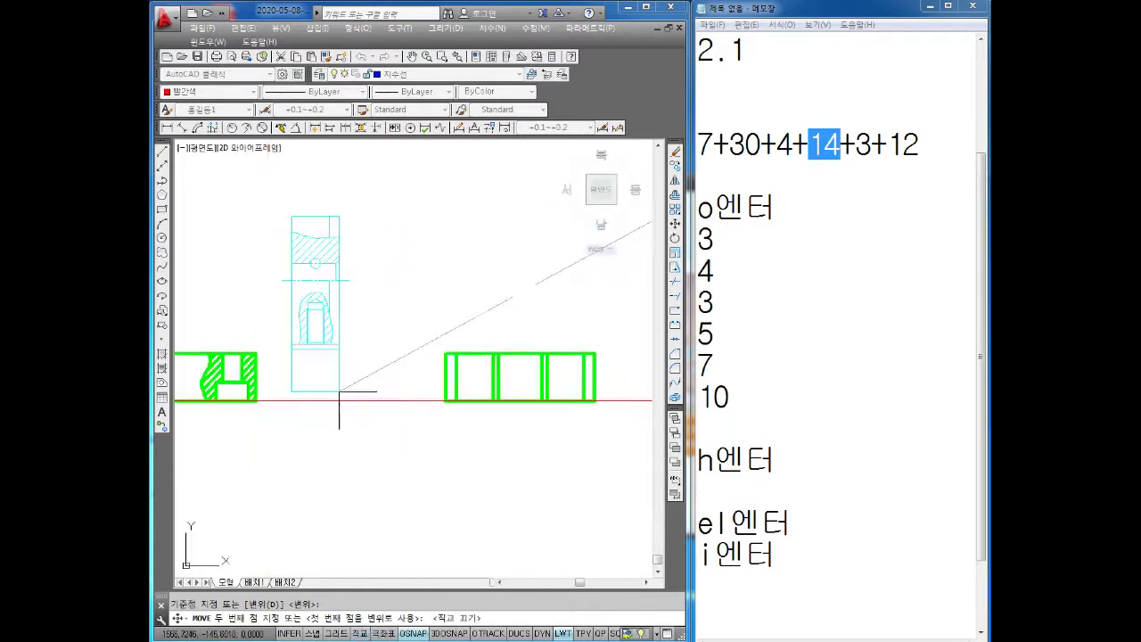
scroll(339, 392, "up", 3)
scroll(383, 406, "up", 3)
scroll(400, 411, "down", 2)
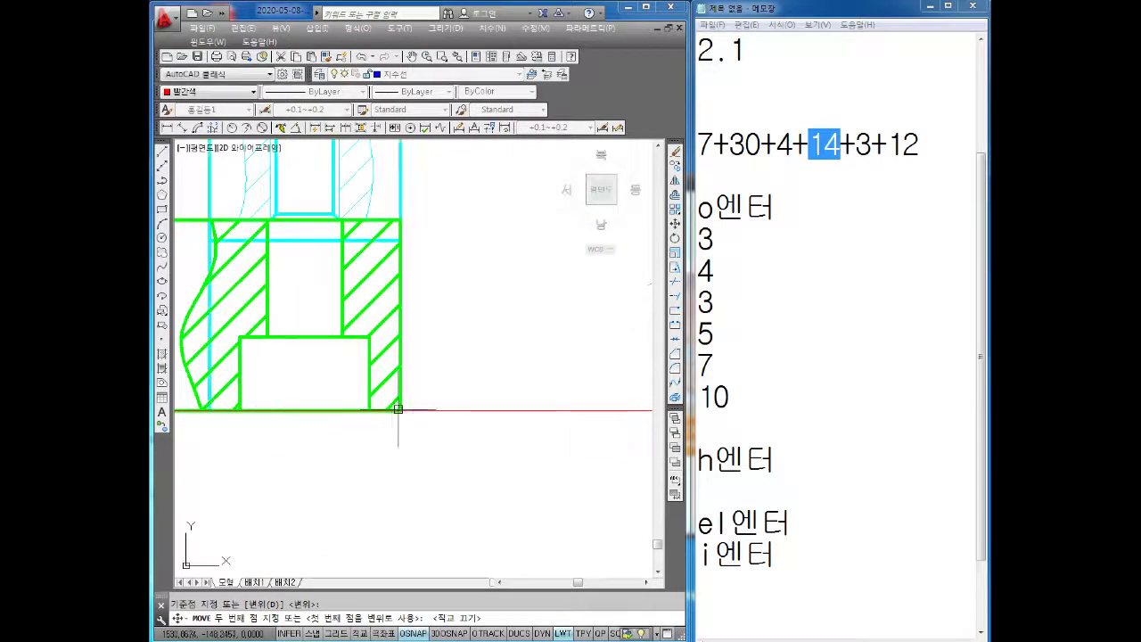
key("Escape")
scroll(413, 369, "down", 3)
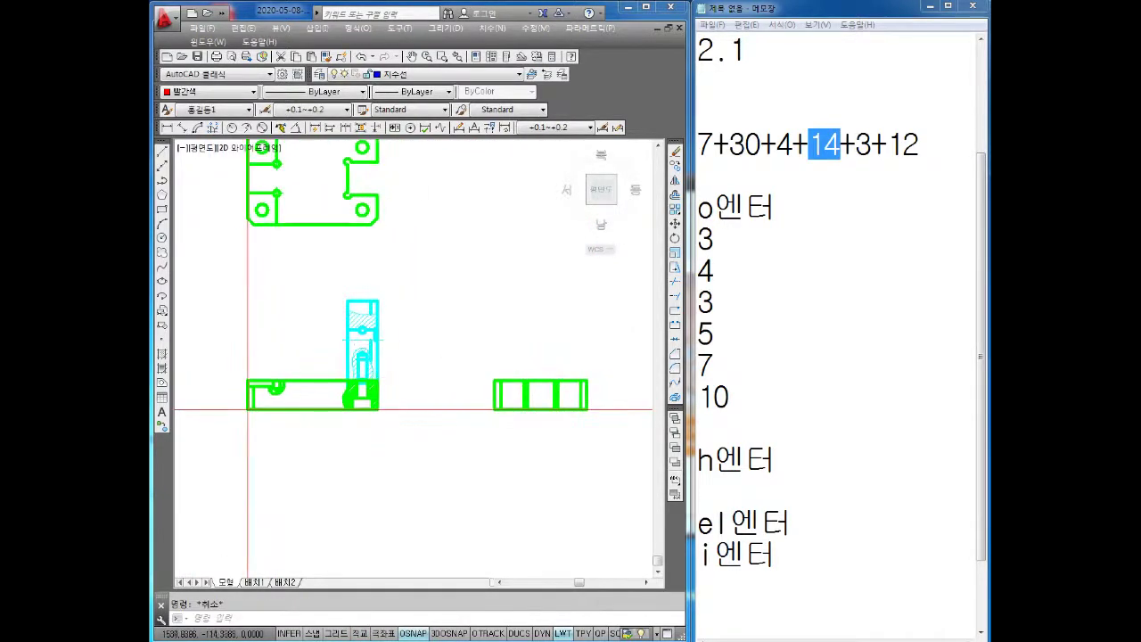
scroll(446, 321, "down", 3)
scroll(545, 282, "down", 2)
scroll(505, 322, "down", 2)
scroll(504, 322, "up", 5)
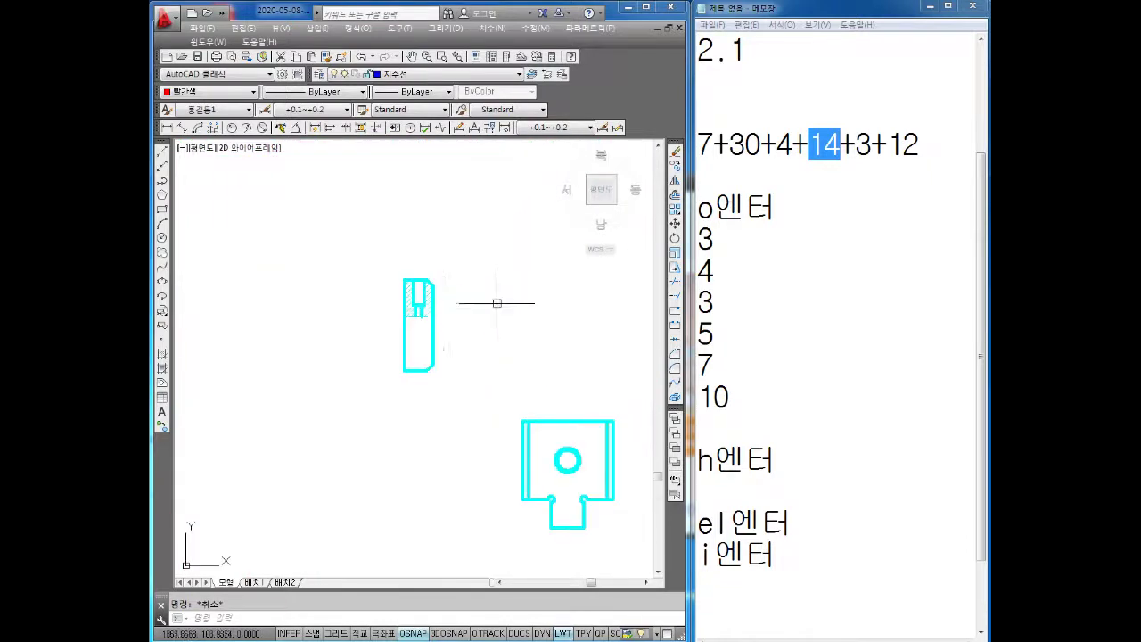
Move the small cyan part by its top corner into the green top view
left_click_drag(453, 255, 380, 373)
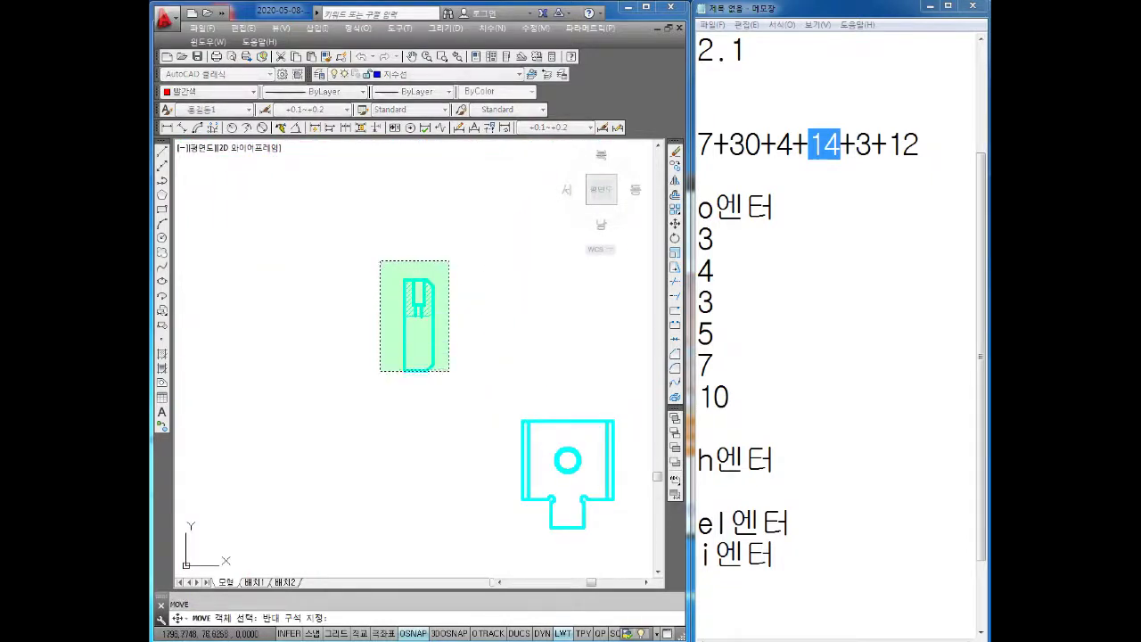
key("space")
scroll(427, 276, "up", 5)
scroll(422, 287, "up", 2)
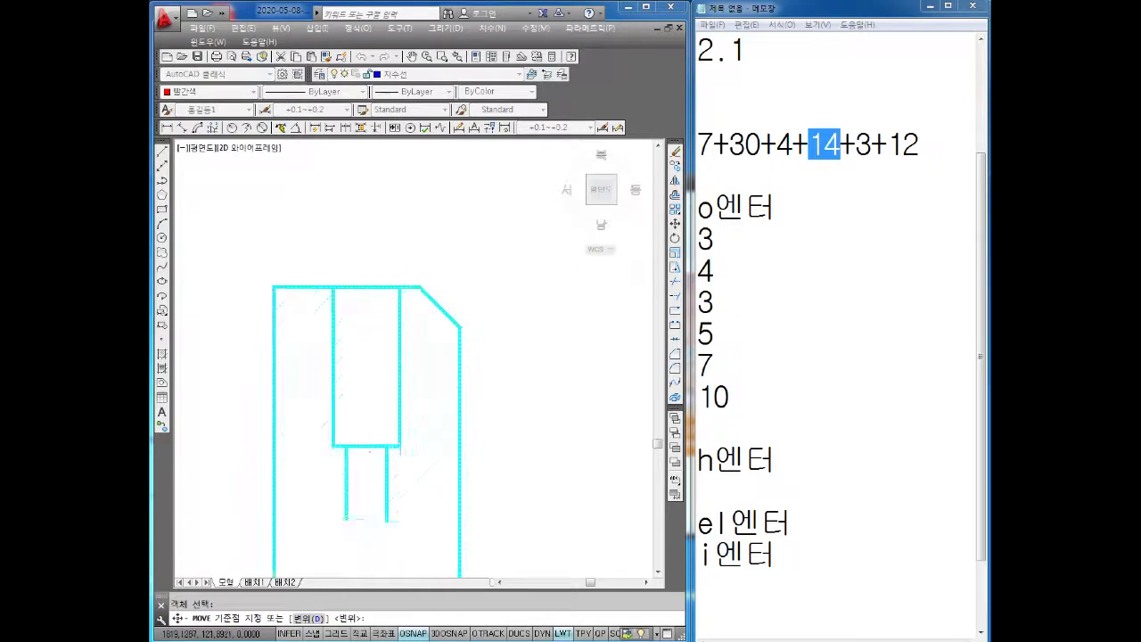
scroll(428, 303, "up", 6)
left_click(437, 329)
scroll(438, 329, "down", 10)
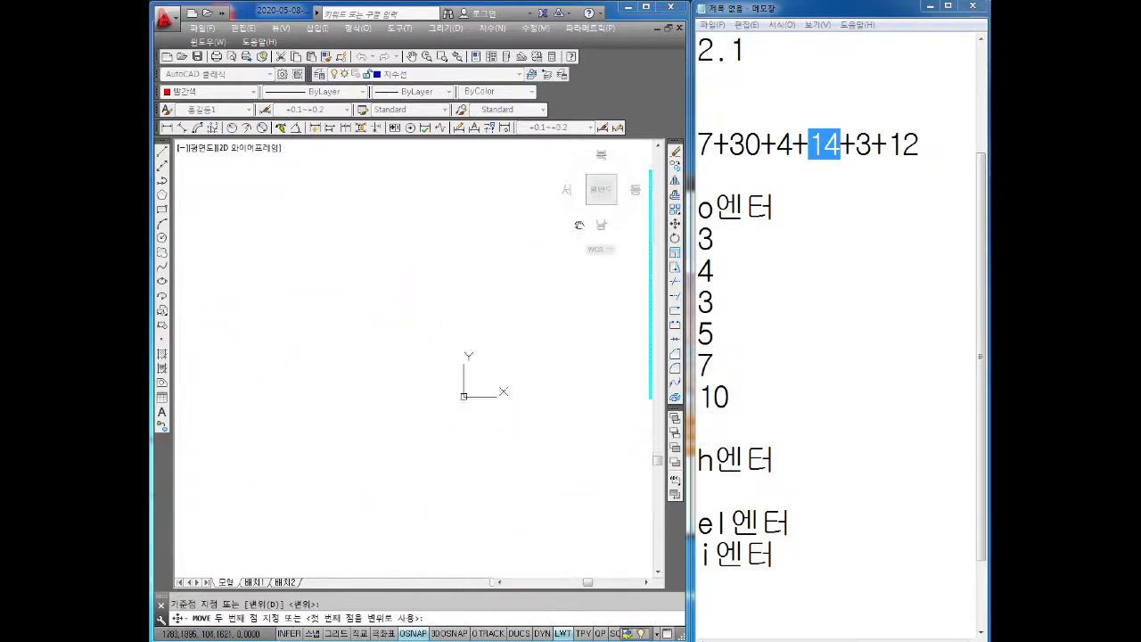
scroll(433, 338, "up", 3)
scroll(400, 319, "up", 2)
scroll(285, 375, "up", 5)
scroll(374, 374, "down", 1)
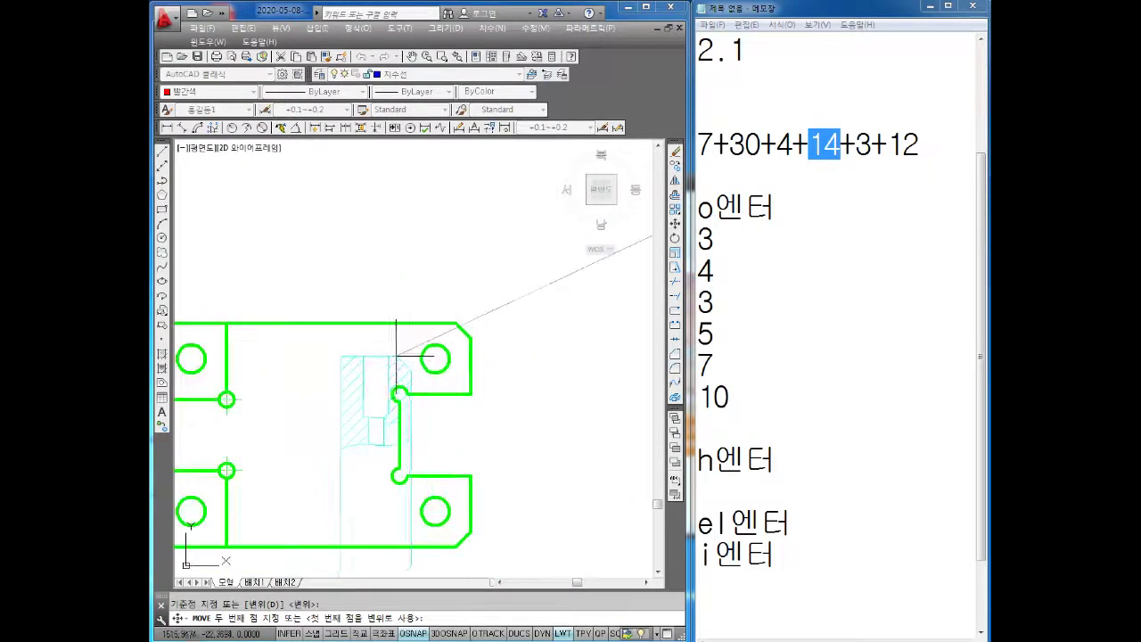
left_click(490, 352)
Move the cyan square part by its notch corner onto the matching green view
key("space")
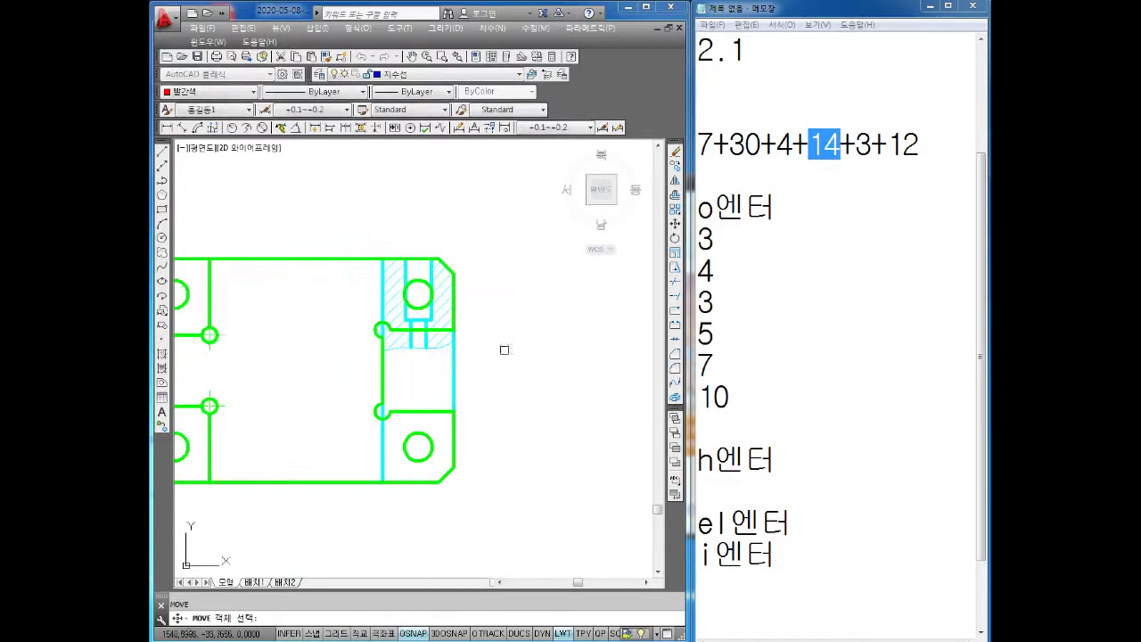
scroll(420, 318, "down", 3)
scroll(420, 319, "down", 3)
scroll(395, 326, "down", 2)
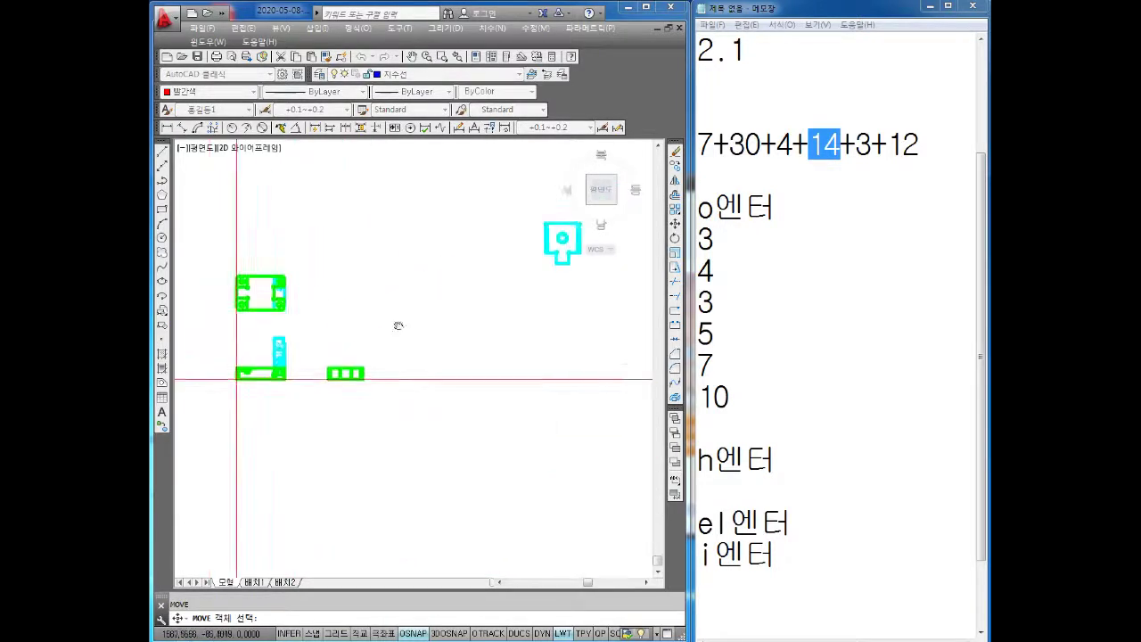
middle_click_drag(526, 356, 443, 362)
key("Escape")
scroll(517, 247, "up", 3)
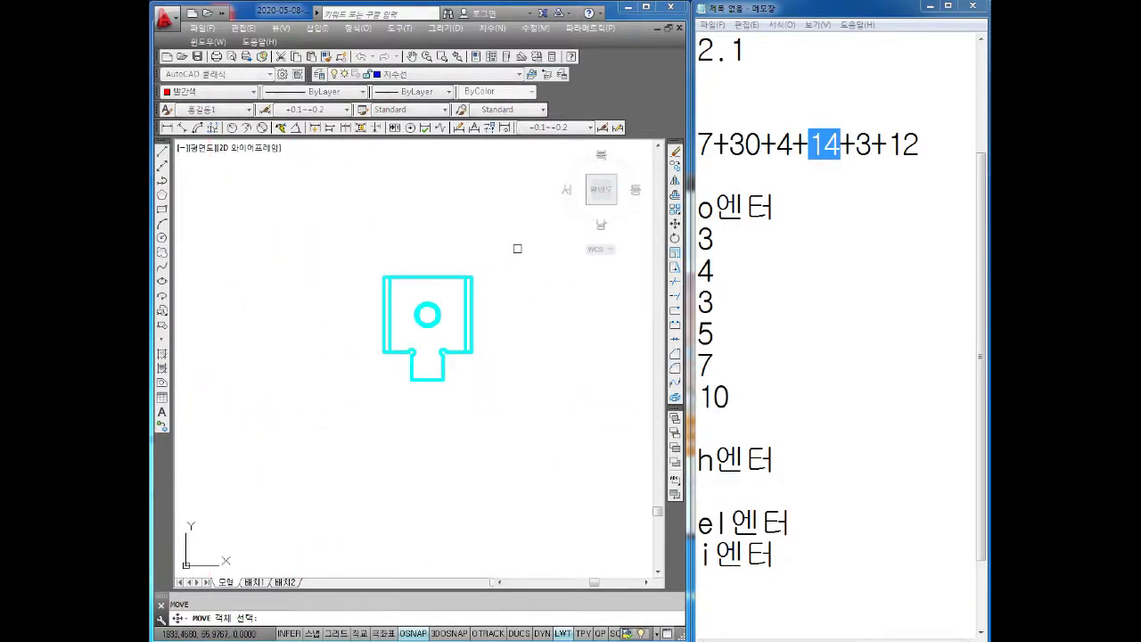
key("space")
scroll(453, 254, "up", 2)
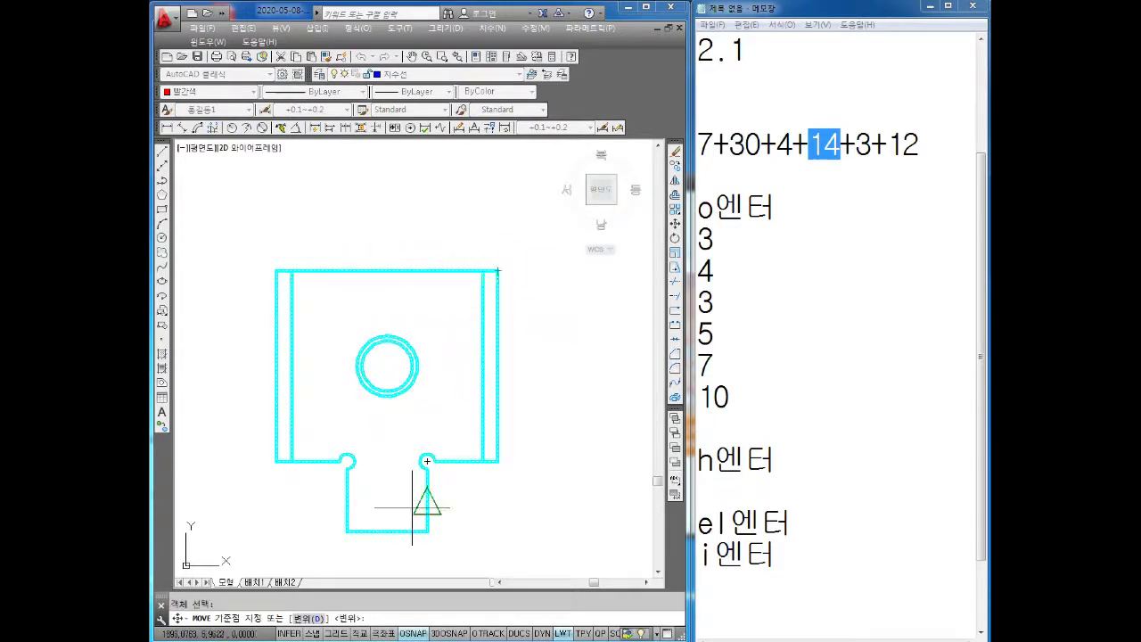
left_click(395, 532)
scroll(354, 383, "down", 3)
middle_click_drag(354, 383, 438, 356)
scroll(369, 427, "up", 2)
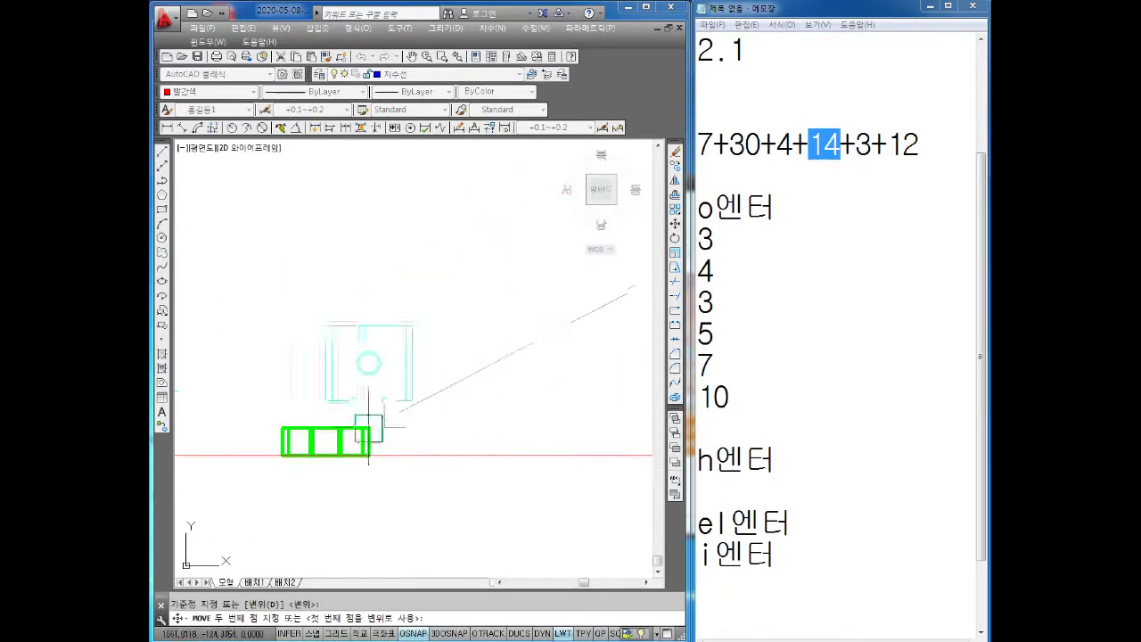
scroll(289, 461, "up", 3)
scroll(312, 436, "down", 3)
key("Escape")
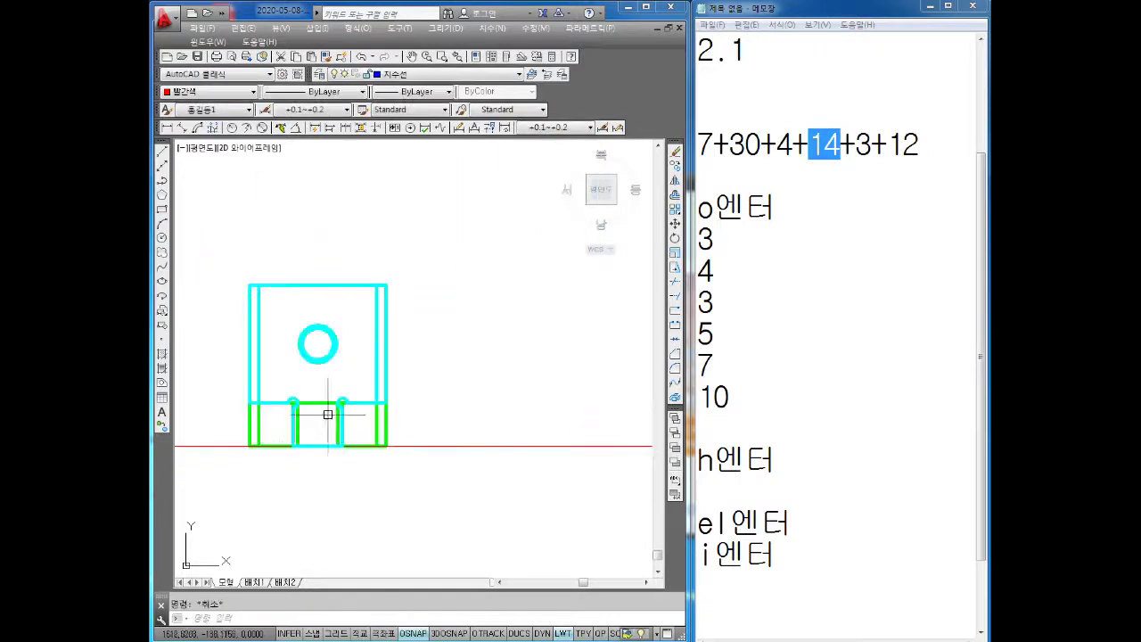
left_click(451, 540)
Erase the stray red construction line
left_click(464, 533)
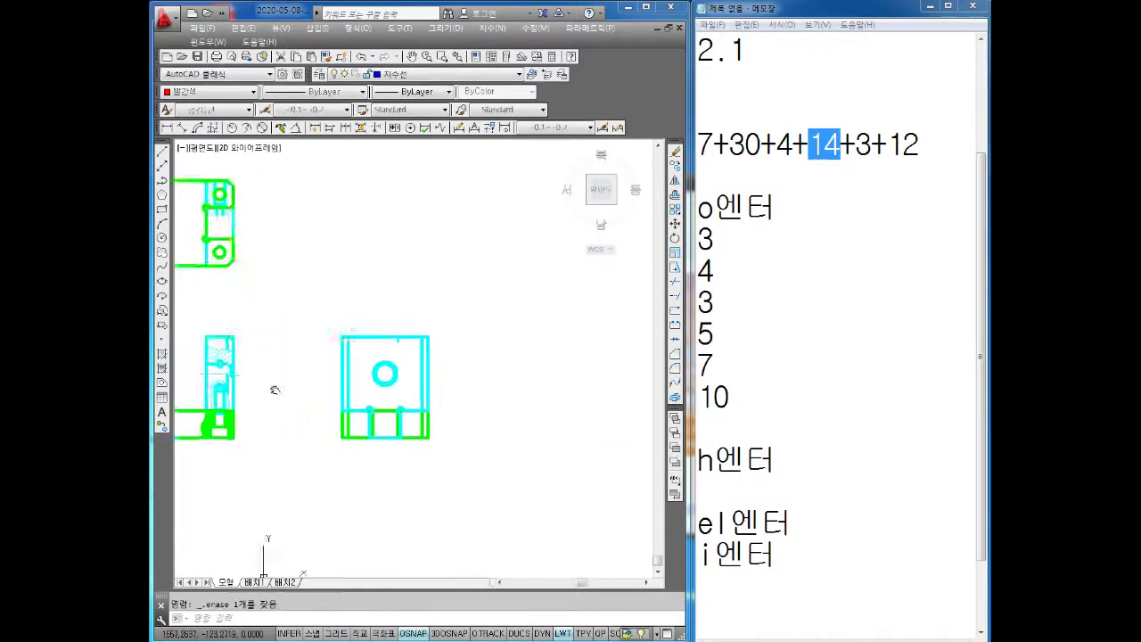
scroll(381, 481, "down", 2)
key("Delete")
scroll(397, 198, "up", 2)
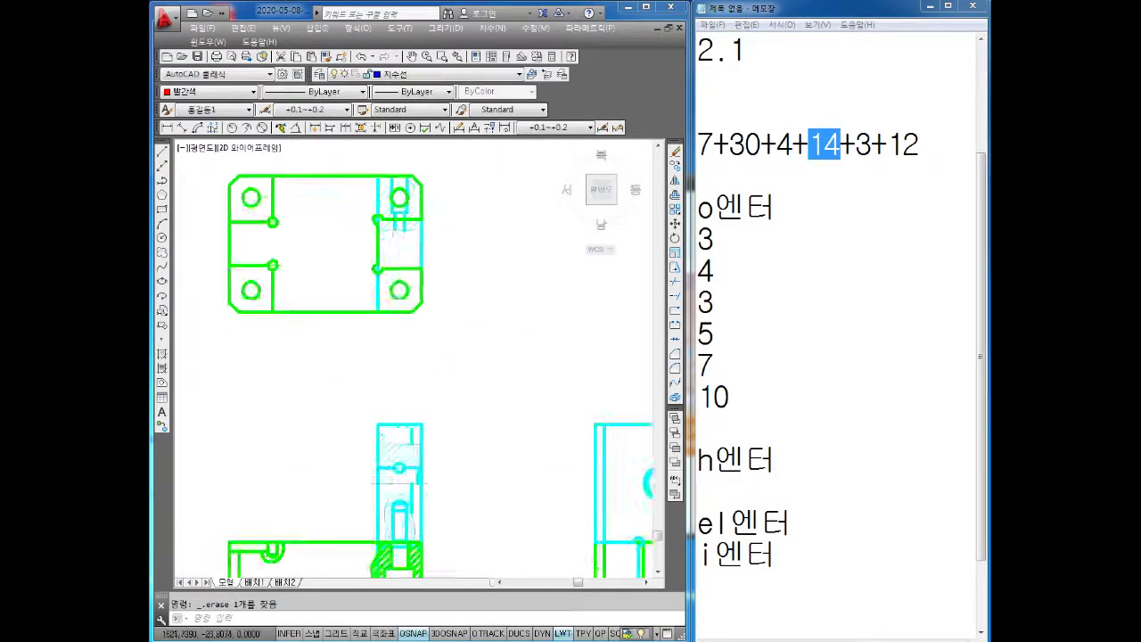
scroll(392, 205, "up", 1)
scroll(444, 357, "down", 3)
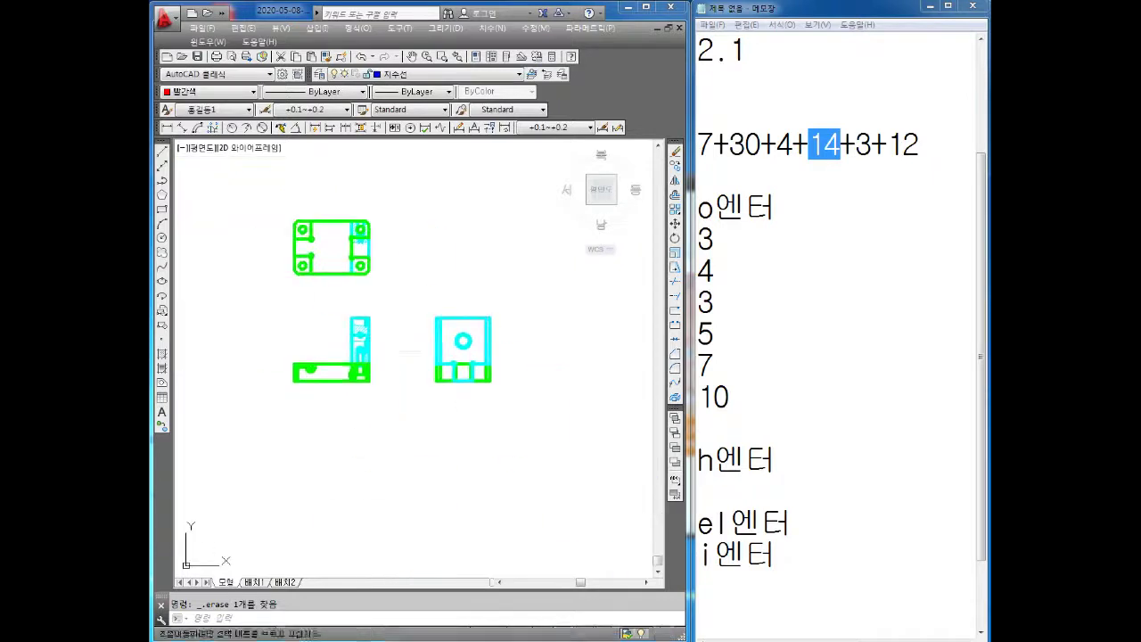
scroll(380, 357, "up", 3)
scroll(364, 350, "up", 3)
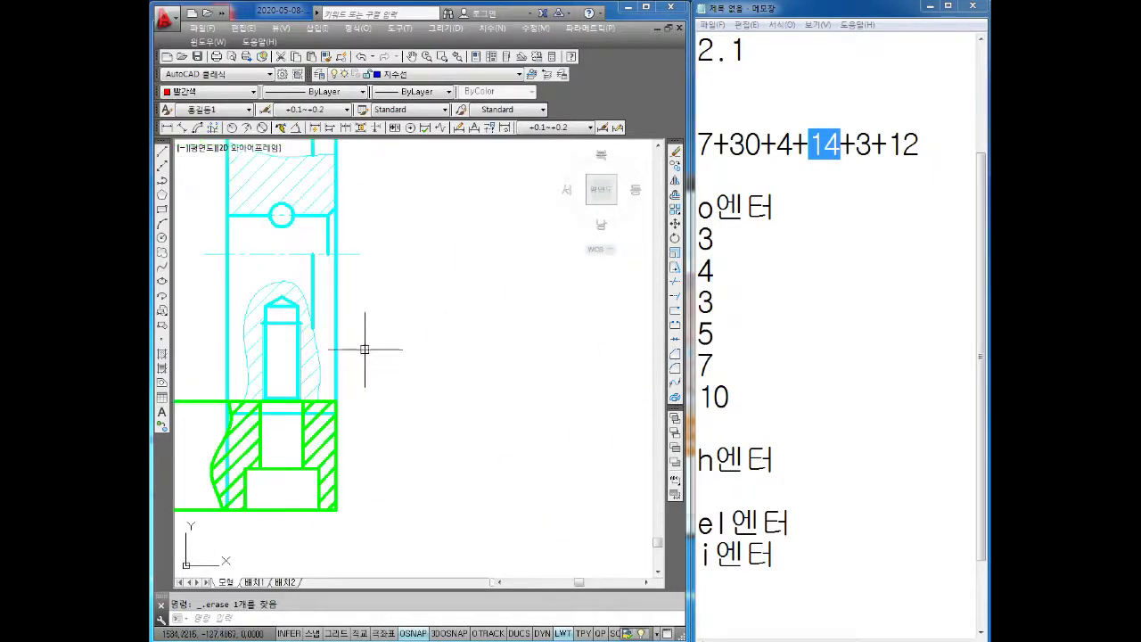
scroll(303, 303, "up", 1)
scroll(301, 309, "down", 2)
scroll(364, 316, "down", 3)
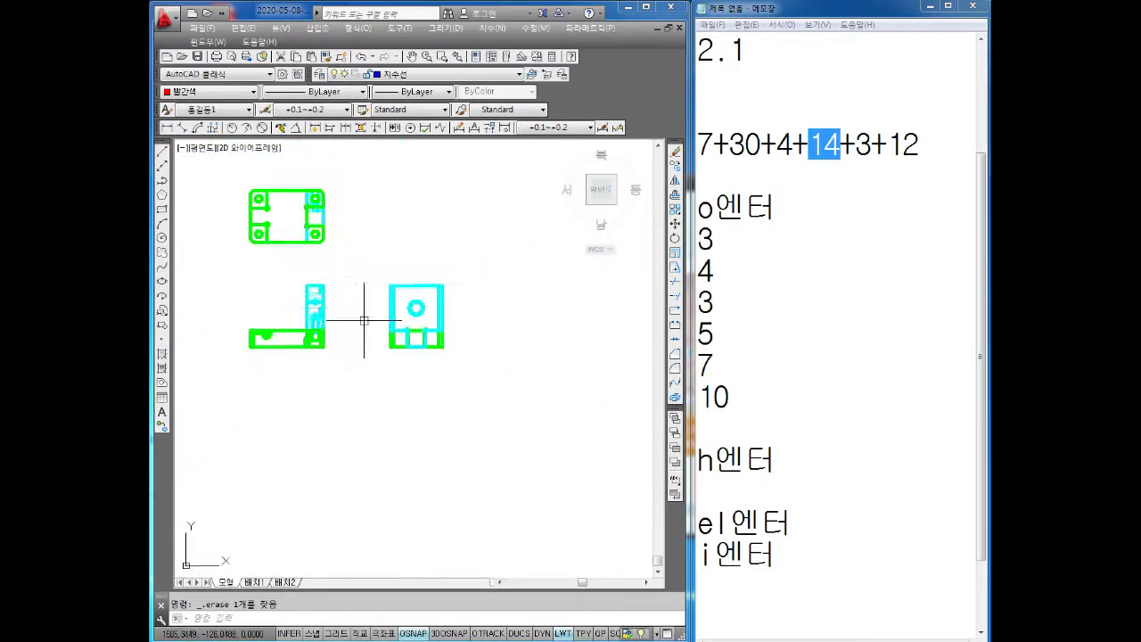
scroll(429, 391, "down", 2)
scroll(395, 454, "up", 2)
scroll(484, 394, "up", 2)
scroll(421, 351, "up", 2)
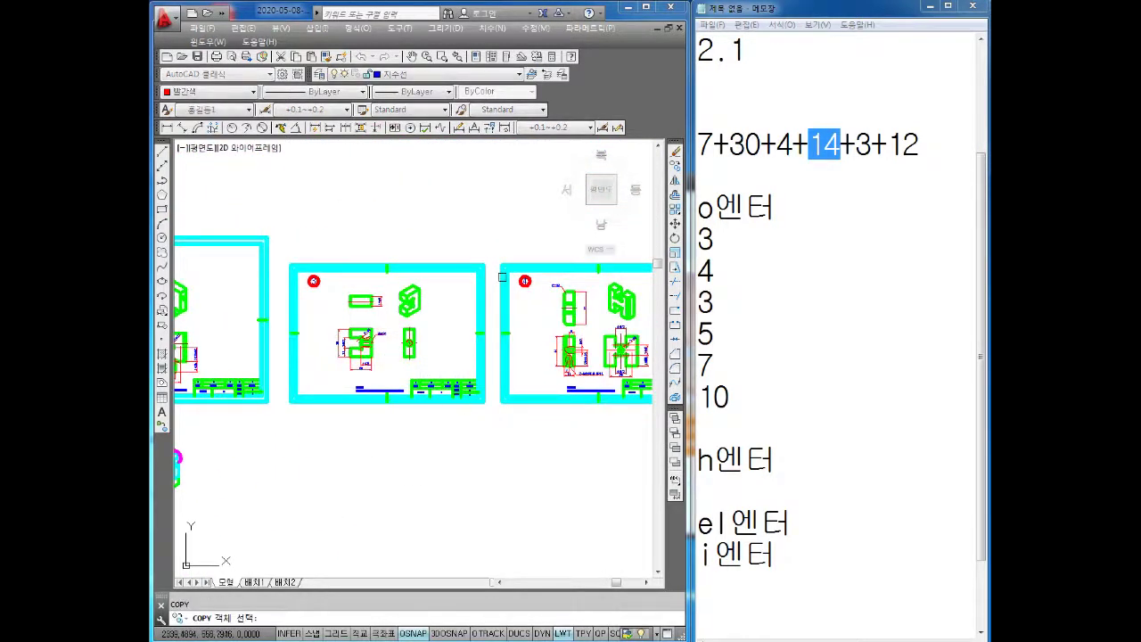
Copy the whole middle drawing sheet and place the copy below the row of sheets
key("Return")
left_click(490, 258)
left_click(294, 437)
key("Return")
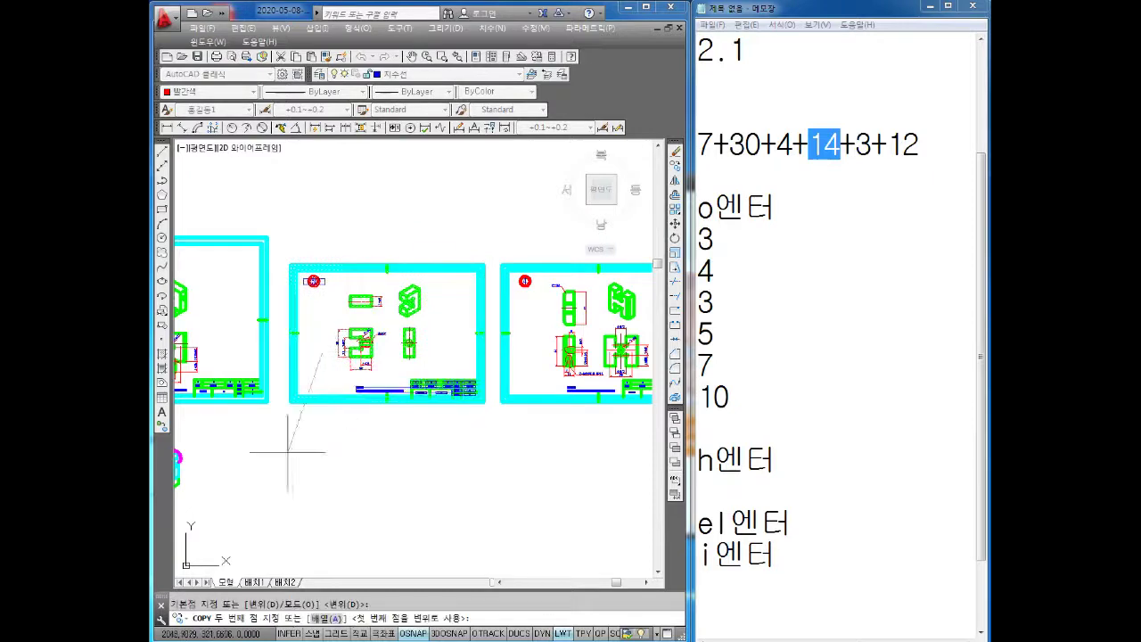
scroll(285, 458, "down", 2)
left_click(417, 182)
key("Escape")
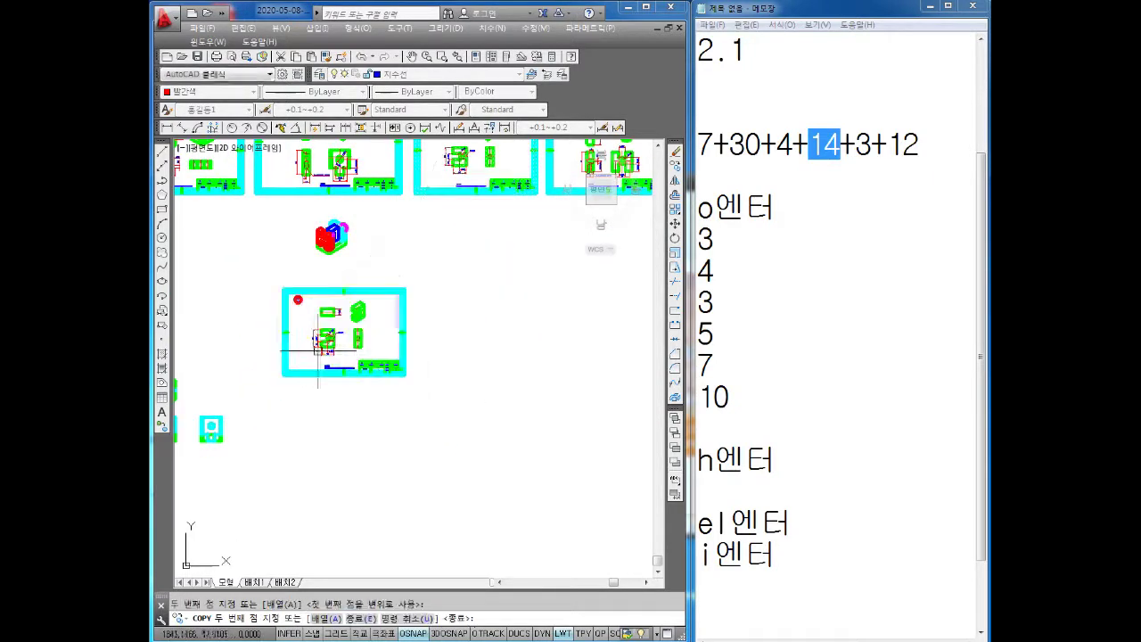
scroll(338, 361, "up", 2)
scroll(433, 382, "up", 1)
scroll(463, 361, "up", 1)
Erase the copied sheet's title block, note and cyan frame lines
left_click(548, 317)
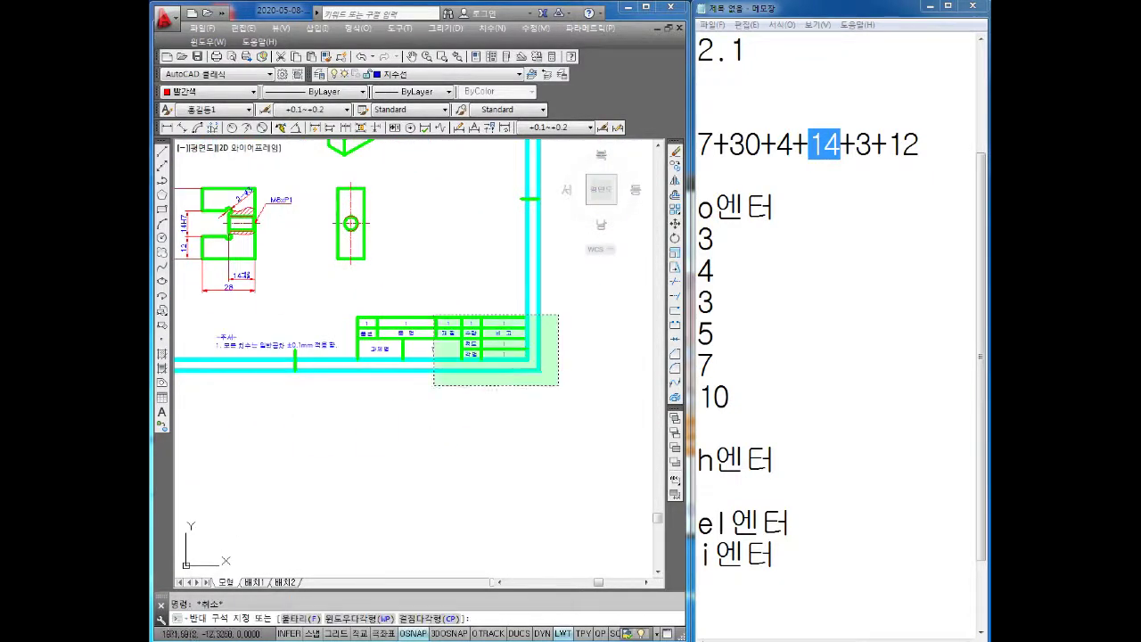
left_click(213, 384)
key("Delete")
middle_click_drag(215, 339, 394, 499)
left_click(281, 385)
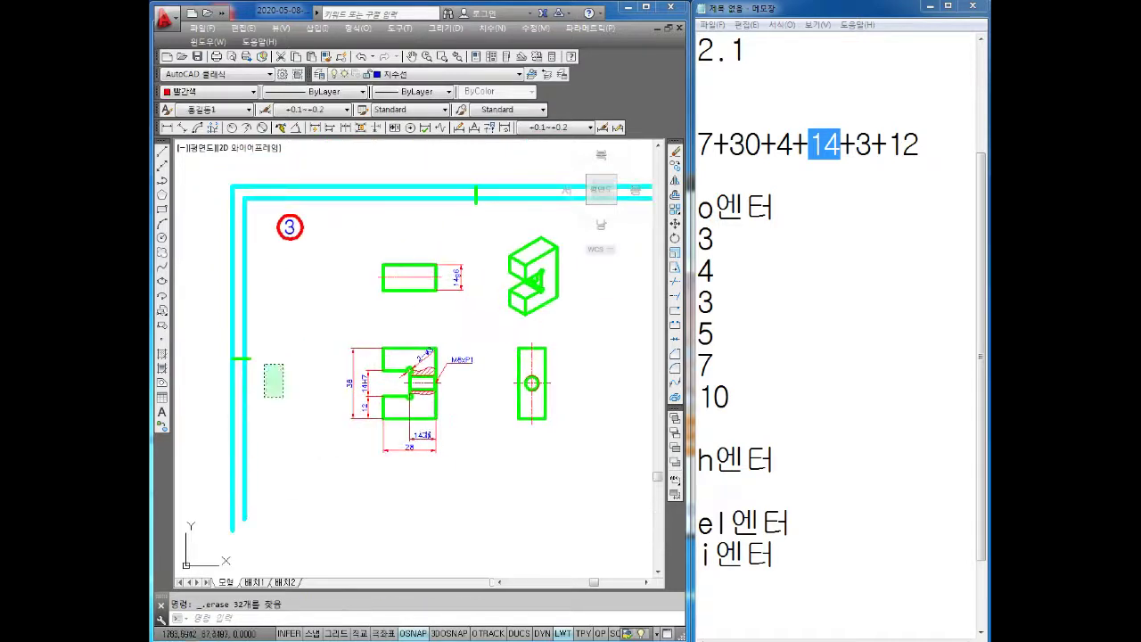
left_click(214, 496)
key("Delete")
left_click(323, 292)
left_click(236, 167)
key("Delete")
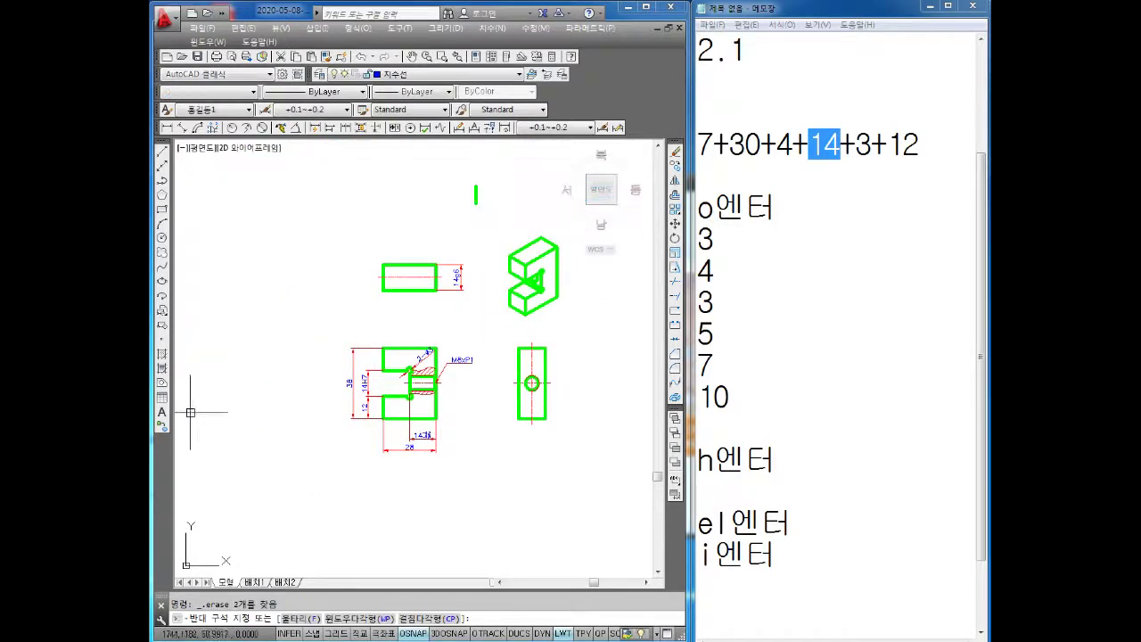
Delete the small leftover green line and the isometric view
middle_click_drag(424, 245, 283, 340)
middle_click_drag(420, 407, 483, 330)
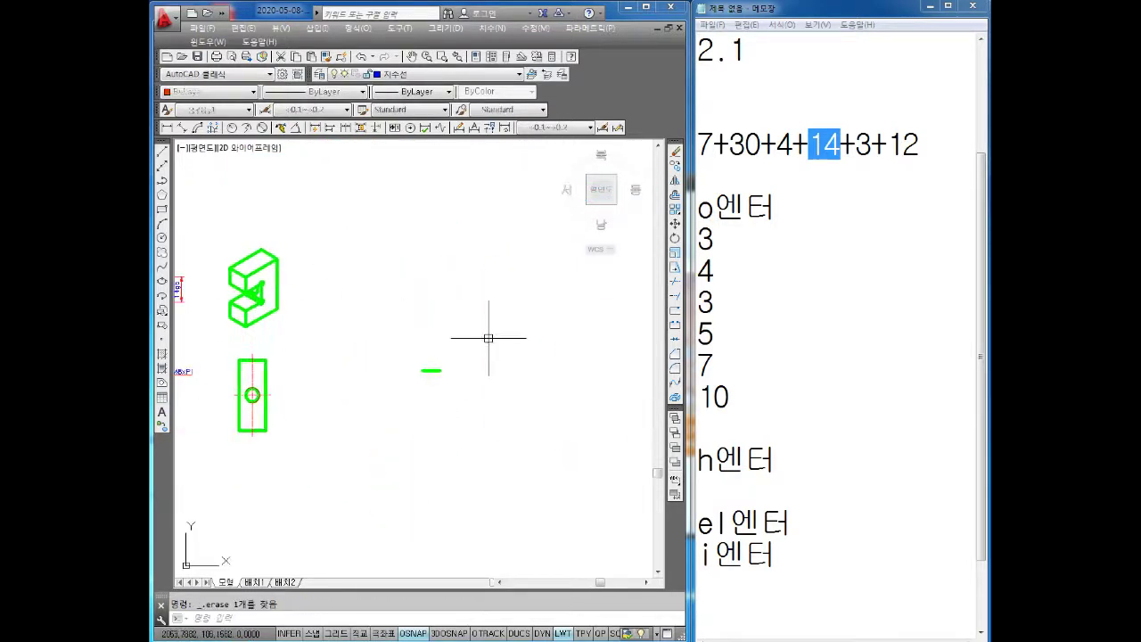
left_click(428, 369)
key("Delete")
left_click(404, 252)
left_click(233, 396)
key("Delete")
Delete the 14g6 dimension, two other dimensions and the front view's left-side dimensions
middle_click_drag(248, 343, 369, 324)
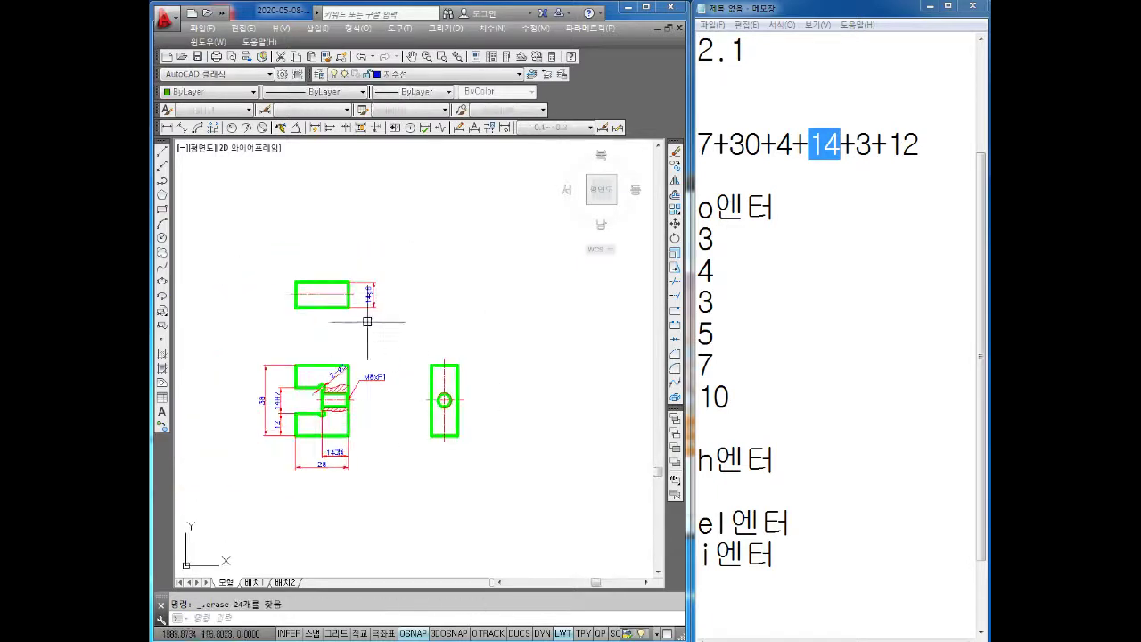
left_click(393, 262)
left_click(371, 342)
key("Delete")
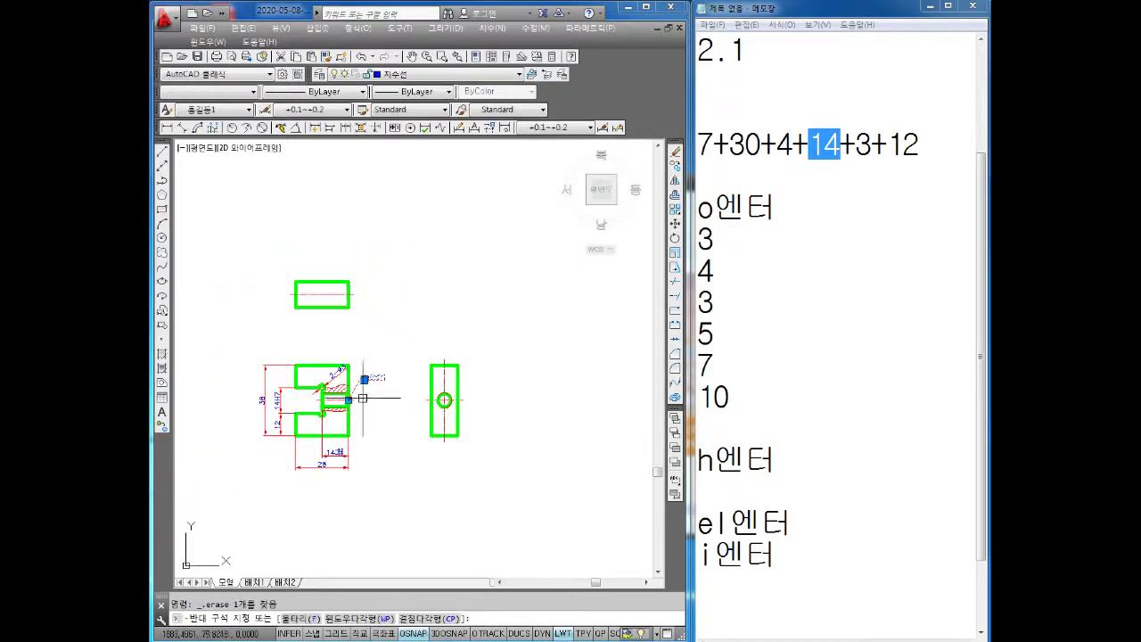
key("Delete")
scroll(217, 423, "up", 4)
left_click_drag(371, 285, 293, 517)
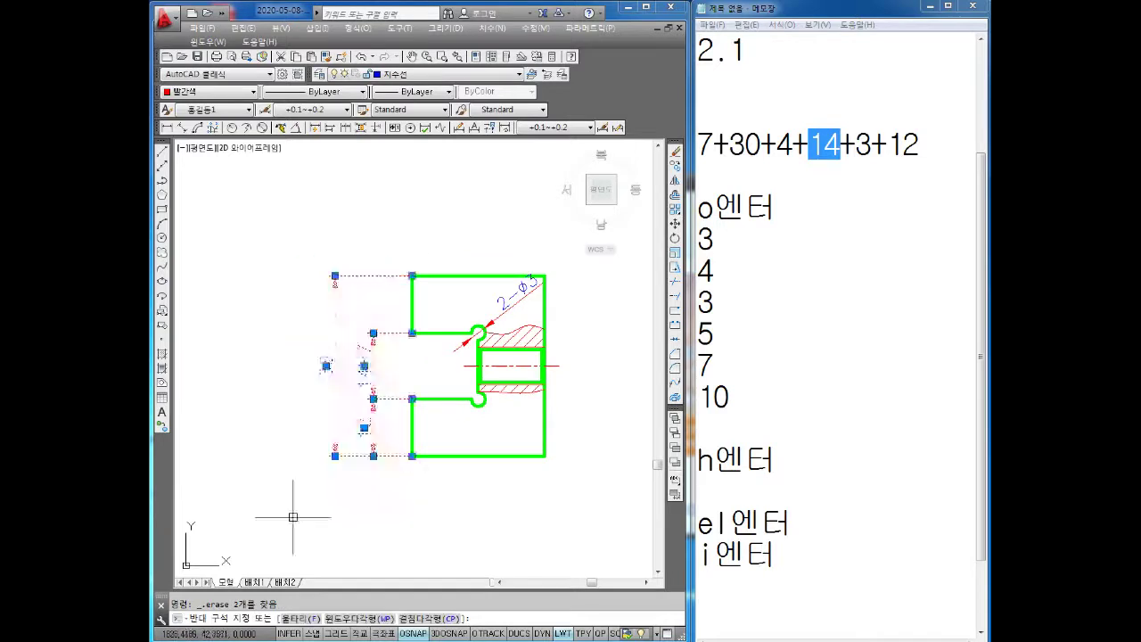
key("Delete")
key("Delete")
Remove the front view's red centre line and zoom out to show all parts
scroll(372, 440, "down", 2)
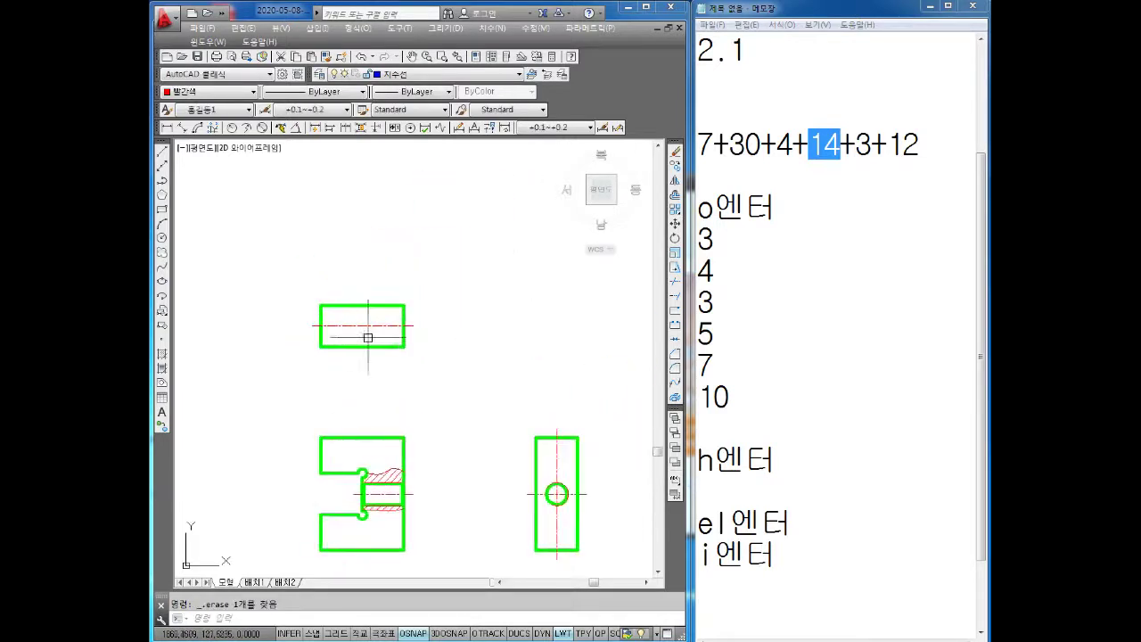
scroll(446, 392, "up", 2)
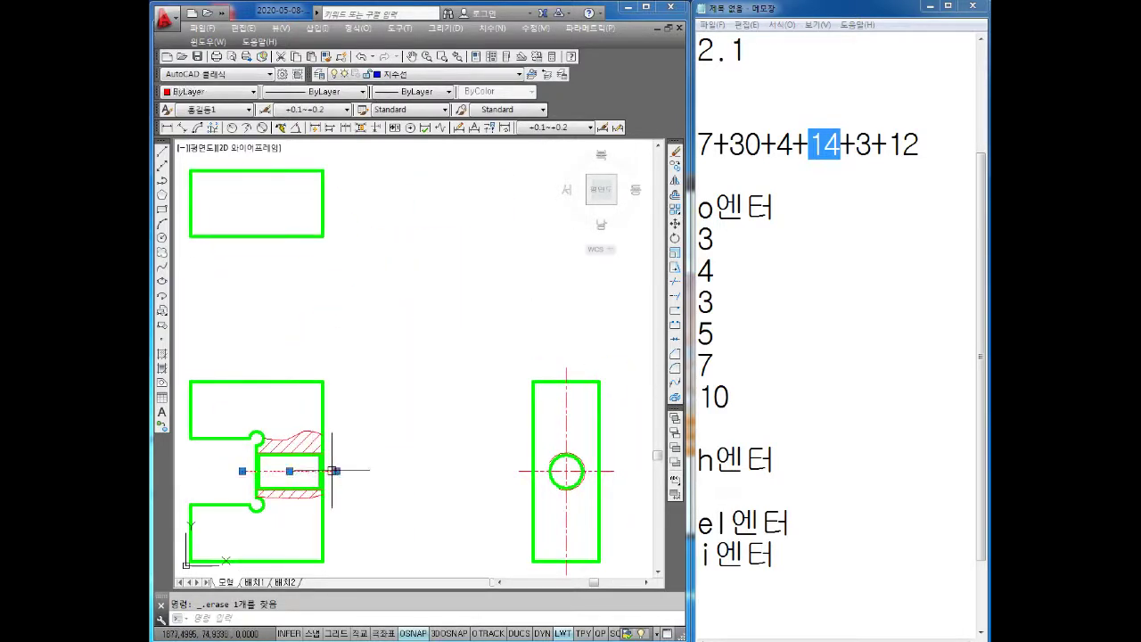
key("Delete")
key("Delete")
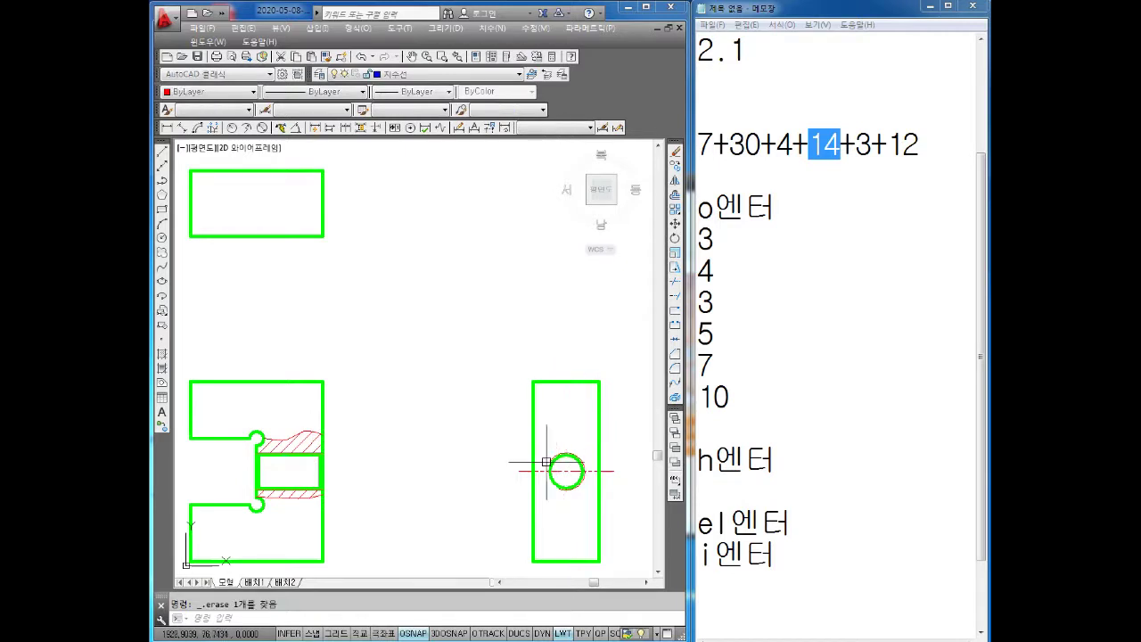
scroll(543, 468, "down", 2)
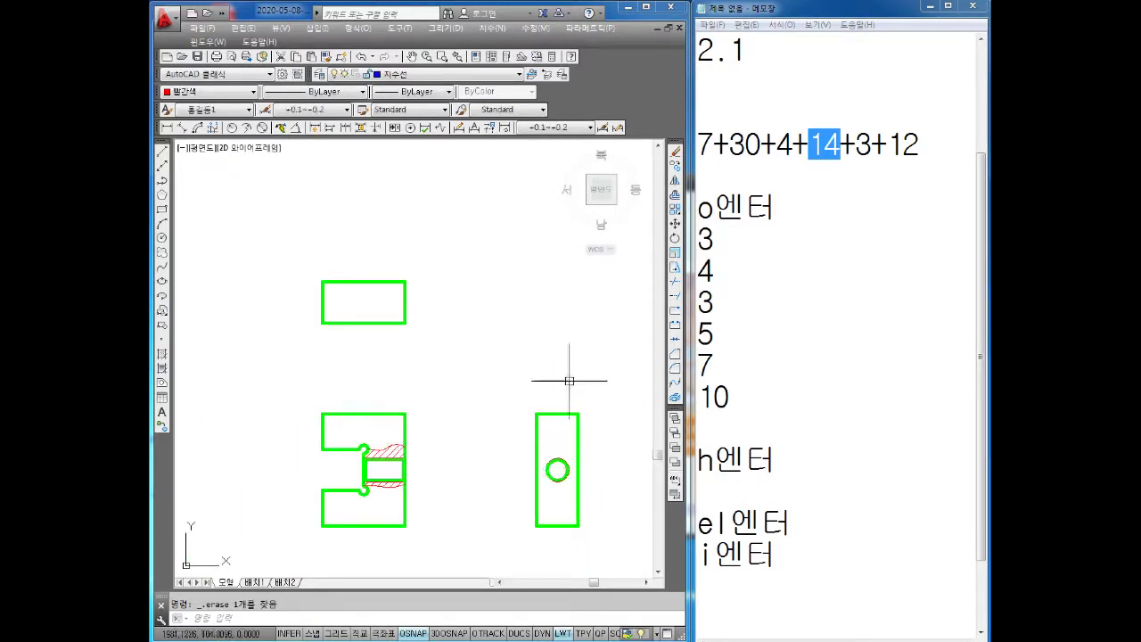
scroll(415, 313, "down", 3)
scroll(415, 313, "up", 3)
scroll(532, 377, "down", 3)
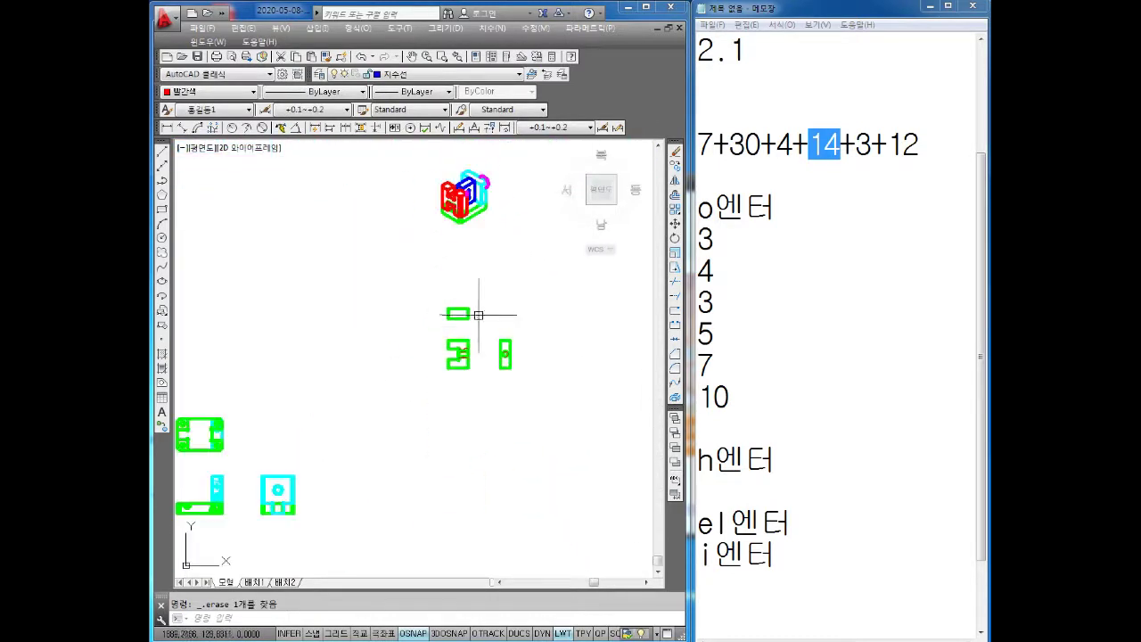
Recolour the third part's front, side and top views Blue and begin defining block 3번 정면
left_click(502, 330)
left_click(344, 458)
scroll(393, 401, "up", 2)
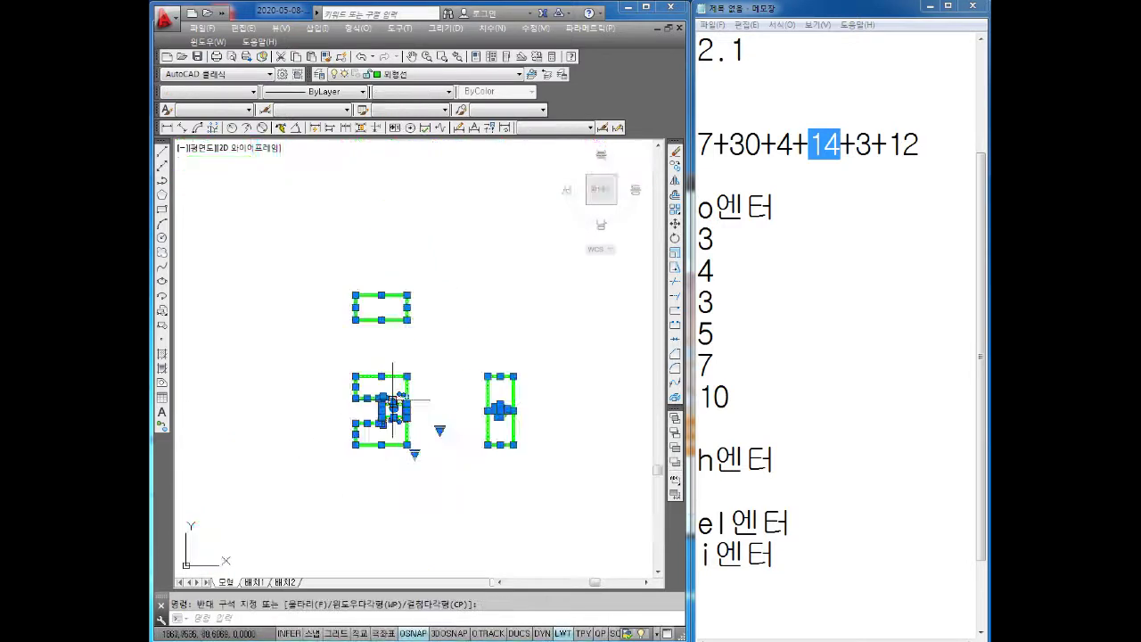
left_click(223, 92)
left_click(210, 170)
key("Escape")
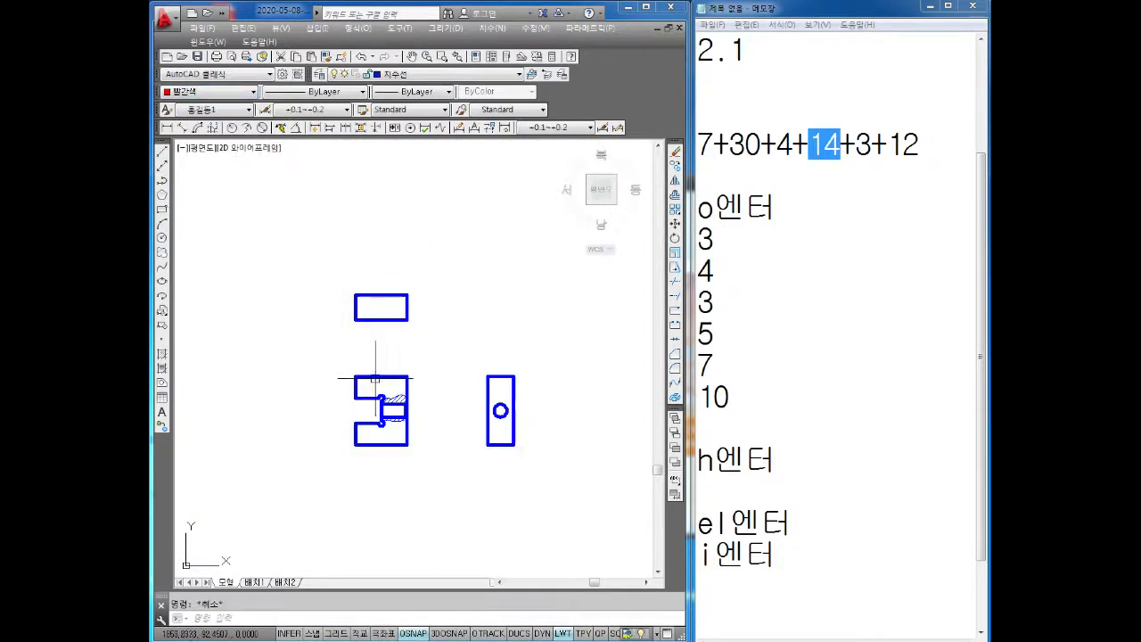
scroll(387, 369, "up", 2)
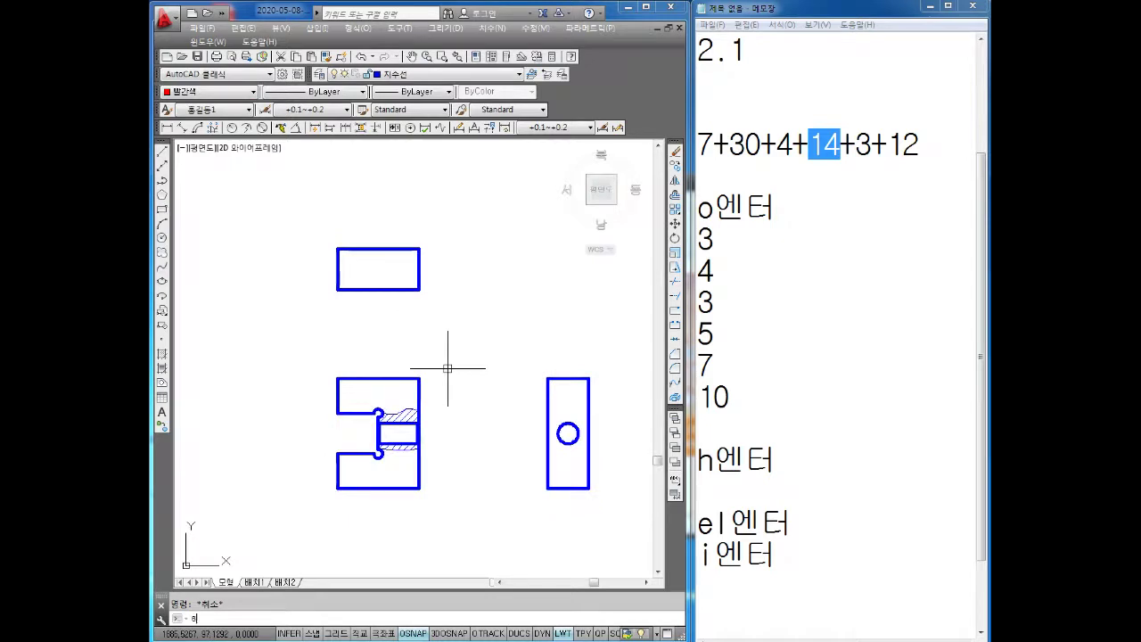
key("Return")
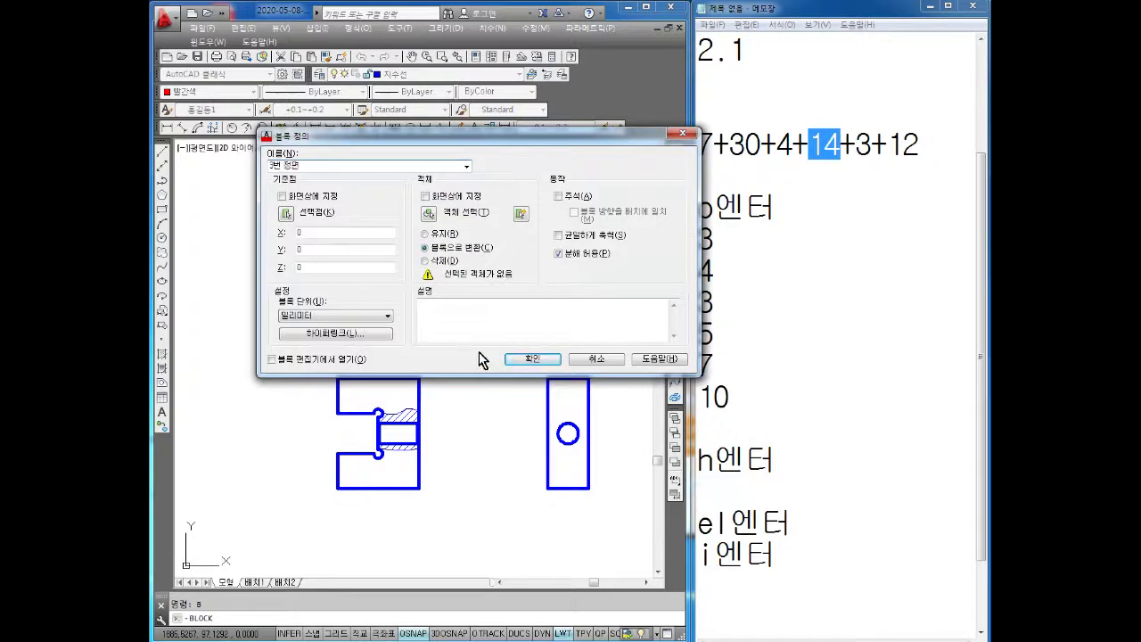
Create block 3번 정면 from the front view's 23 objects with a base point on it
left_click(287, 218)
left_click(384, 434)
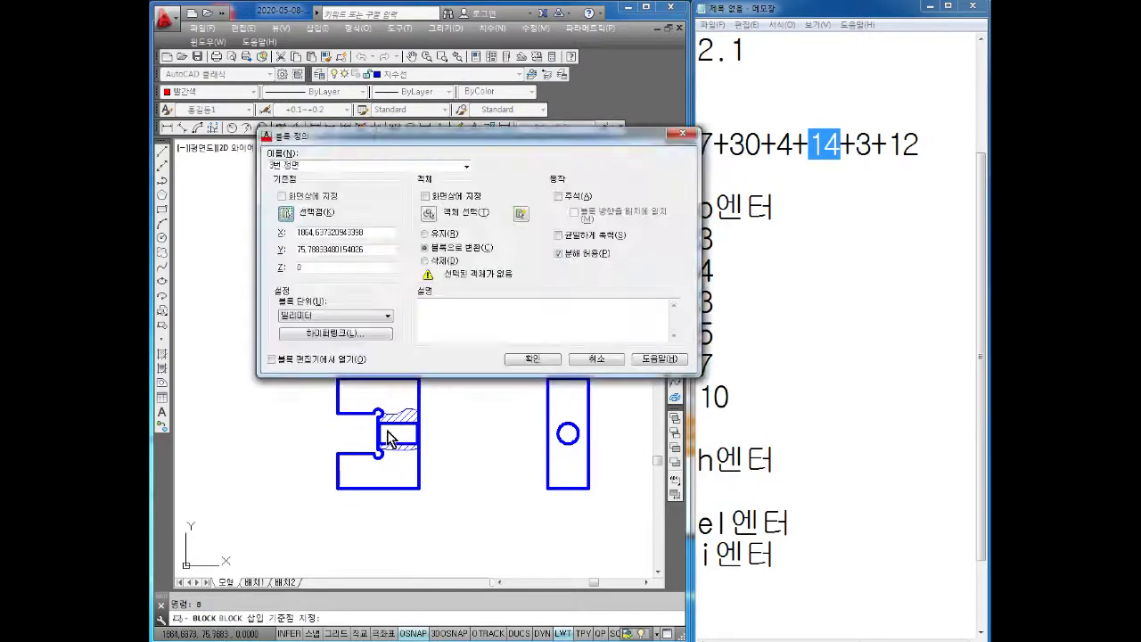
left_click(429, 214)
left_click(451, 355)
left_click(285, 563)
key("Return")
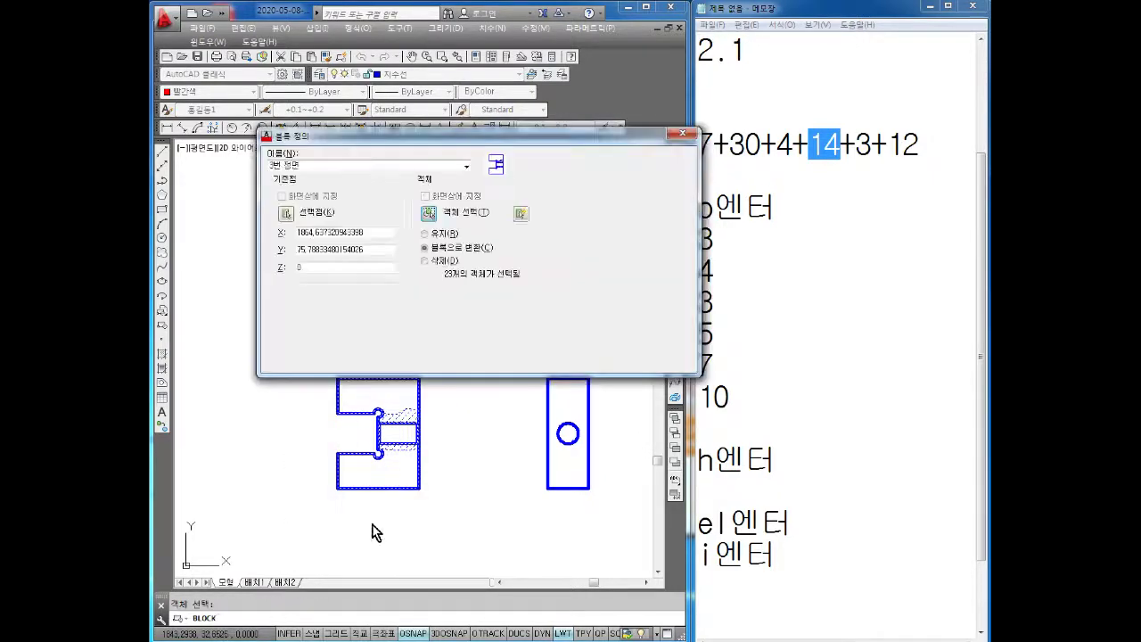
left_click(533, 358)
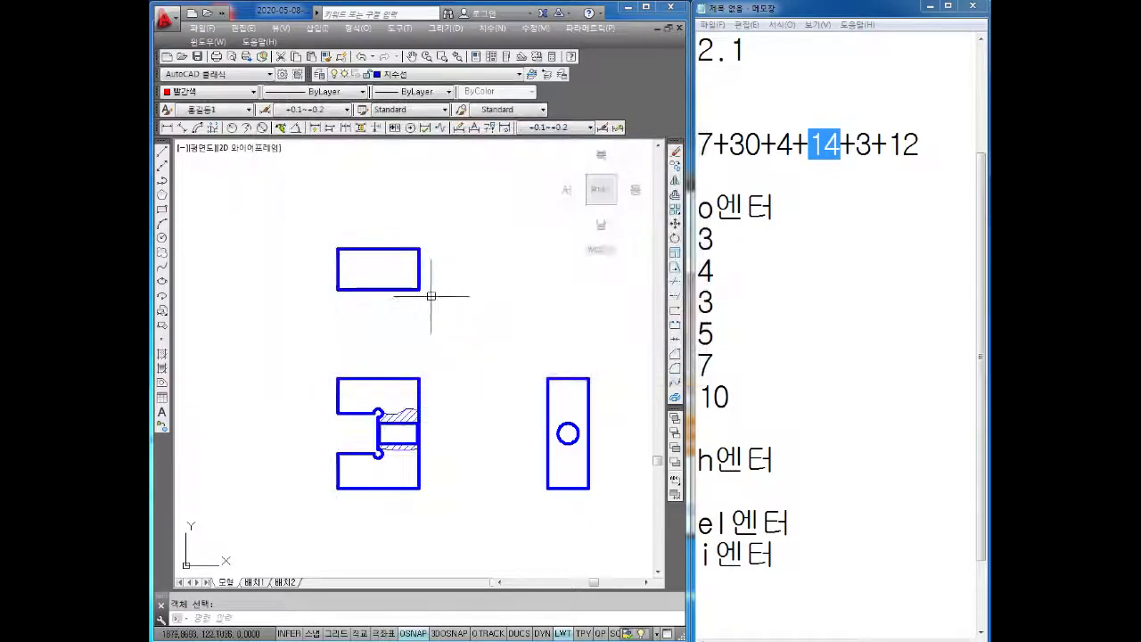
Create block 3번 평면 from the top view's 4 objects
key("Return")
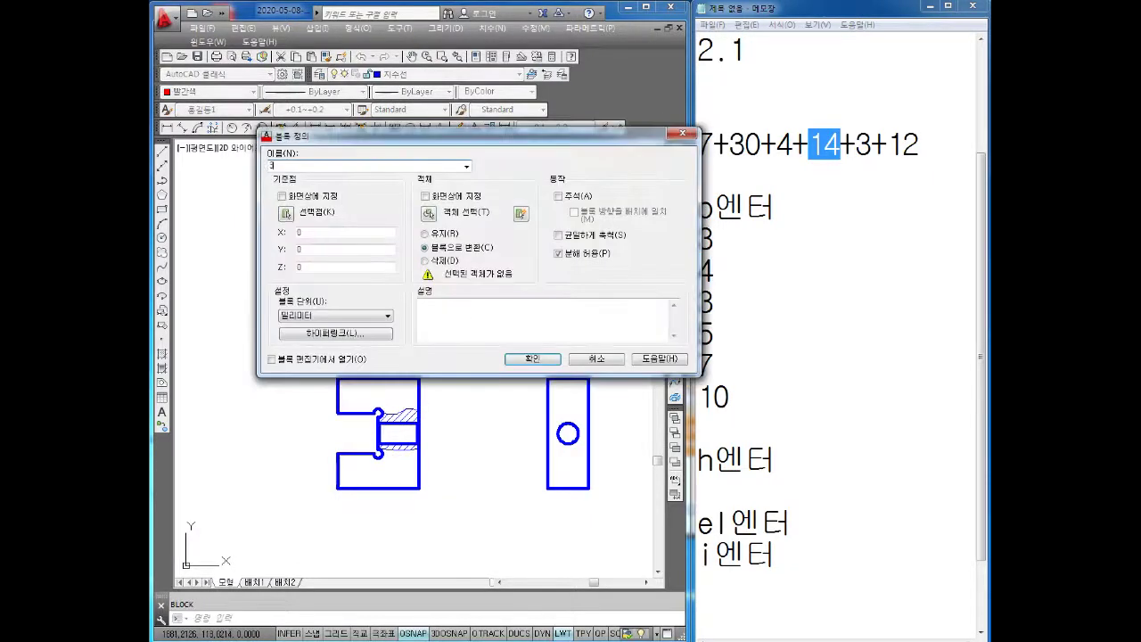
type("번 평면")
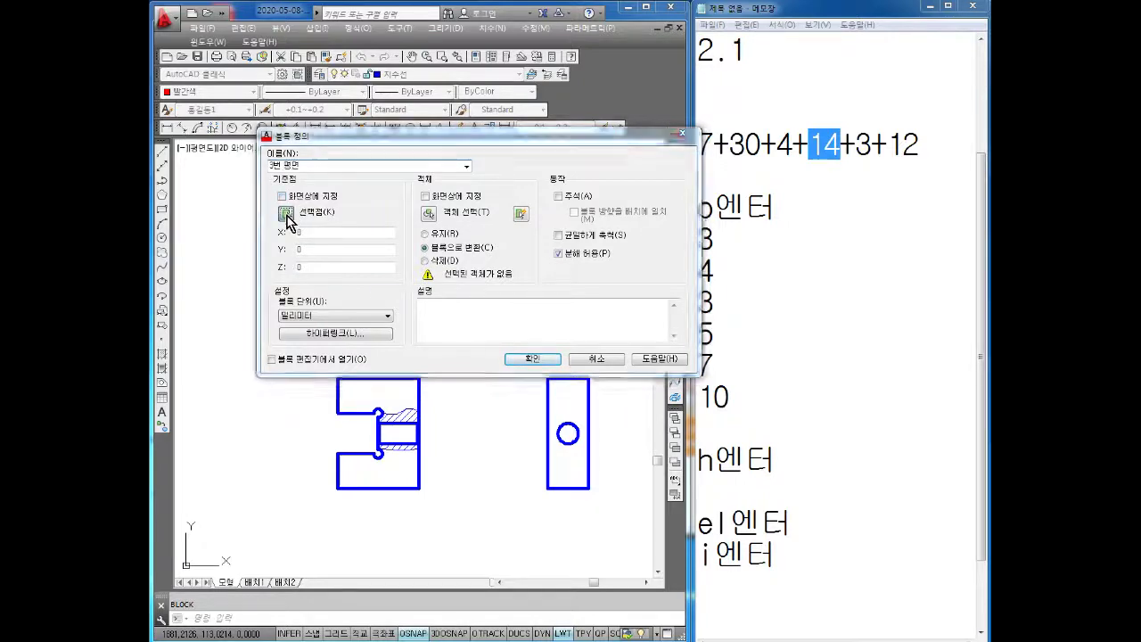
left_click(285, 212)
left_click(382, 276)
left_click(429, 214)
left_click(458, 211)
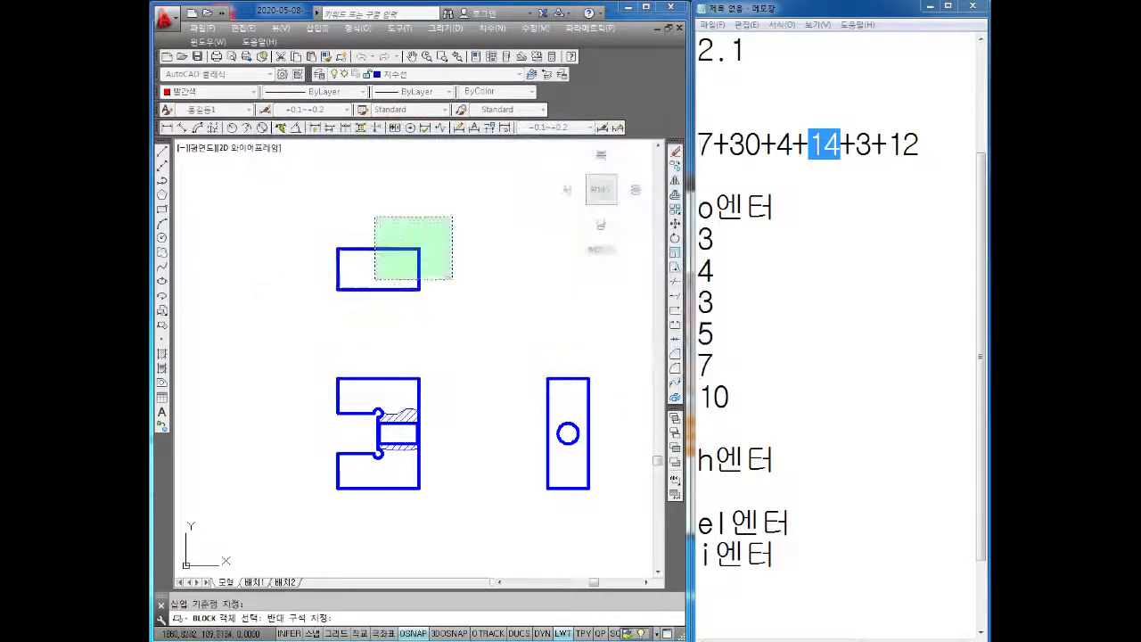
left_click(374, 280)
key("Return")
left_click(539, 361)
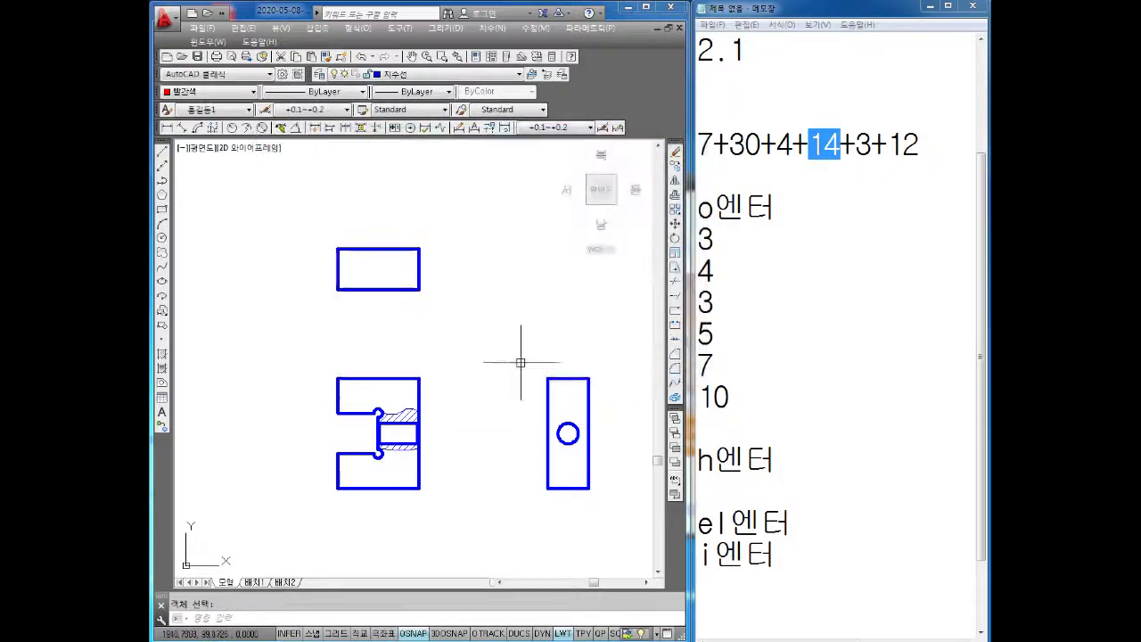
Create block 3번 우측면 from the side view's 6 objects, based at its circle centre
key("Return")
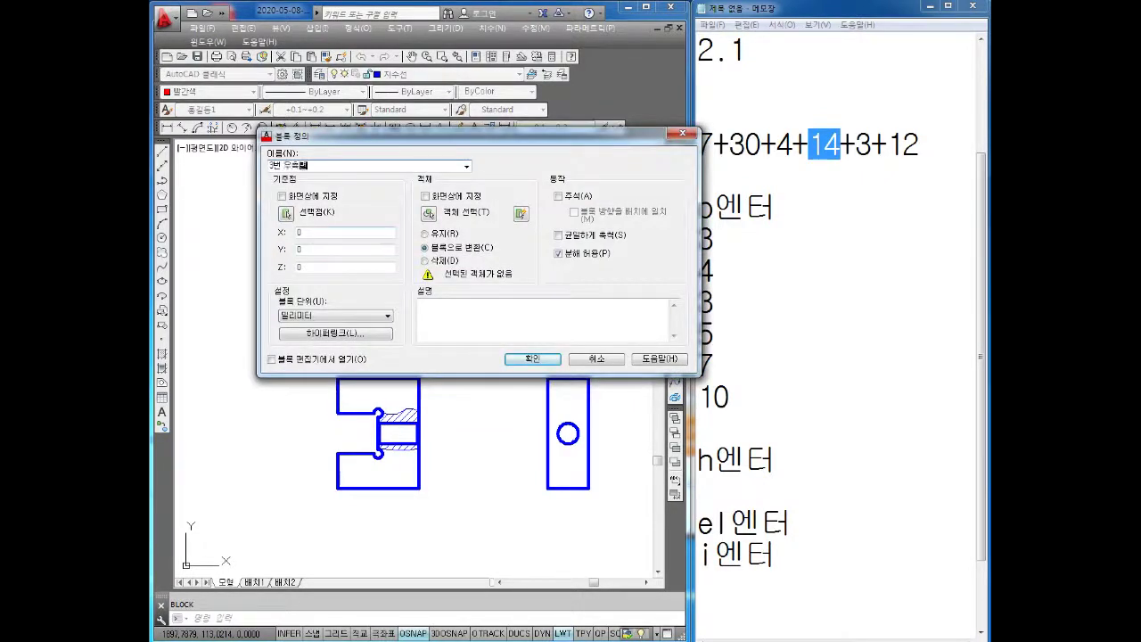
left_click(286, 214)
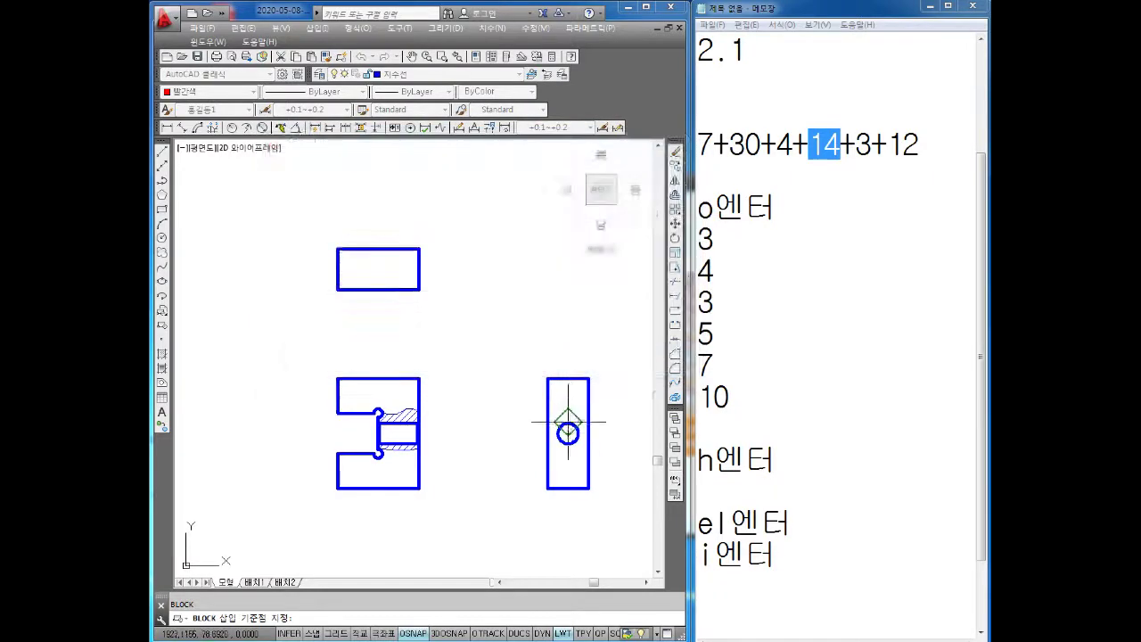
left_click(568, 434)
left_click(429, 214)
middle_click_drag(499, 374, 398, 365)
left_click(546, 306)
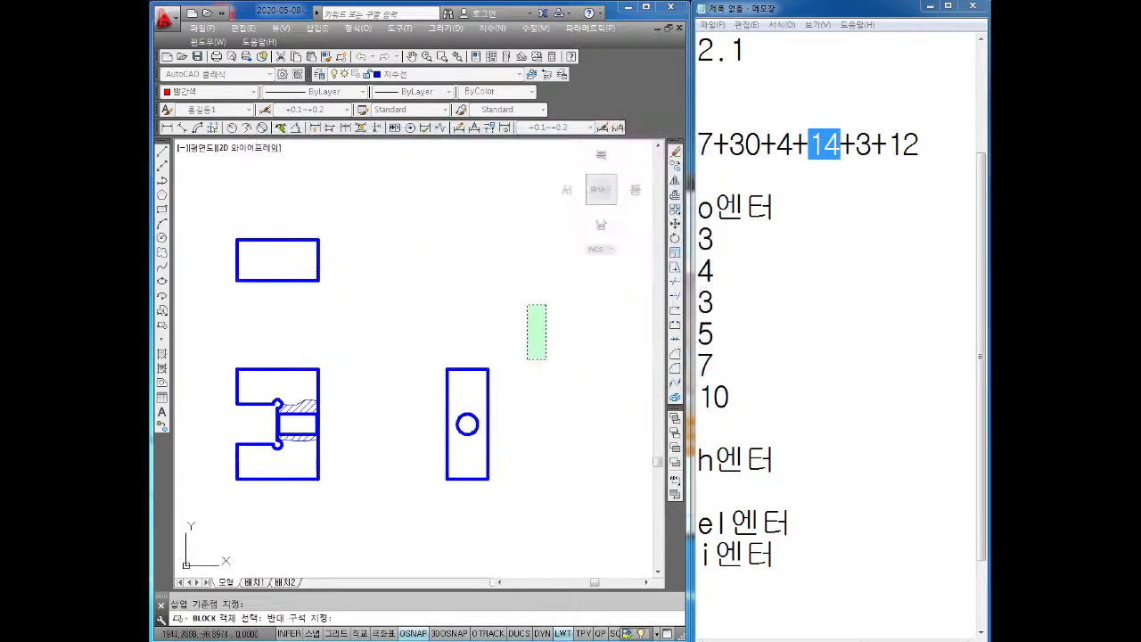
left_click(426, 510)
key("Return")
left_click(541, 359)
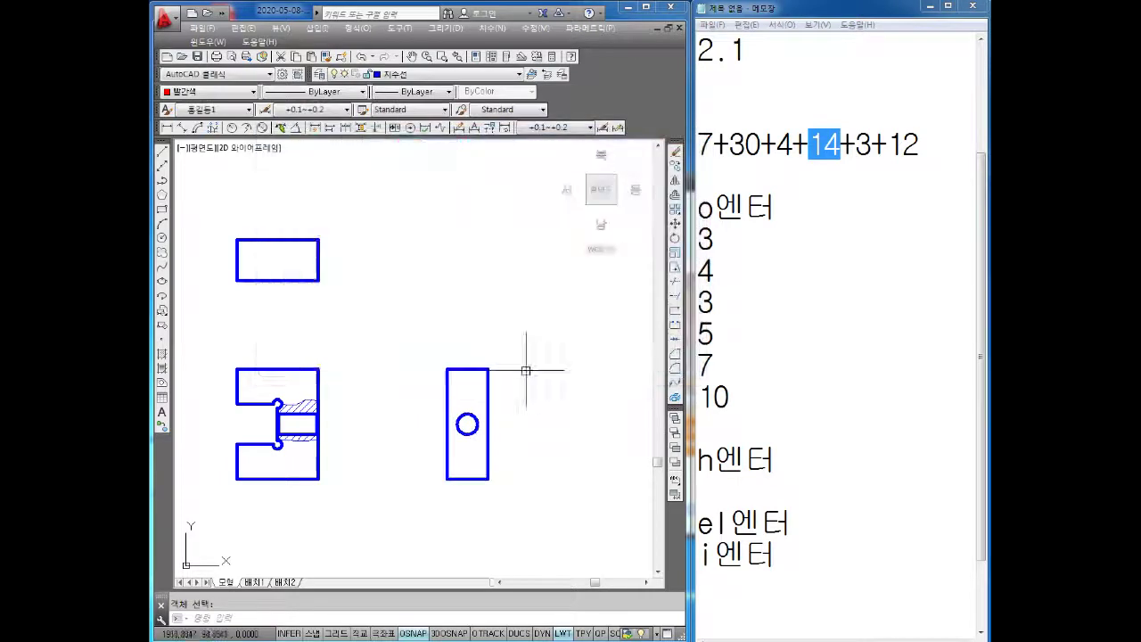
scroll(552, 294, "down", 4)
middle_click_drag(415, 402, 509, 300)
Move the blue front-view block, using its E-shape corner as base point
scroll(509, 363, "down", 2)
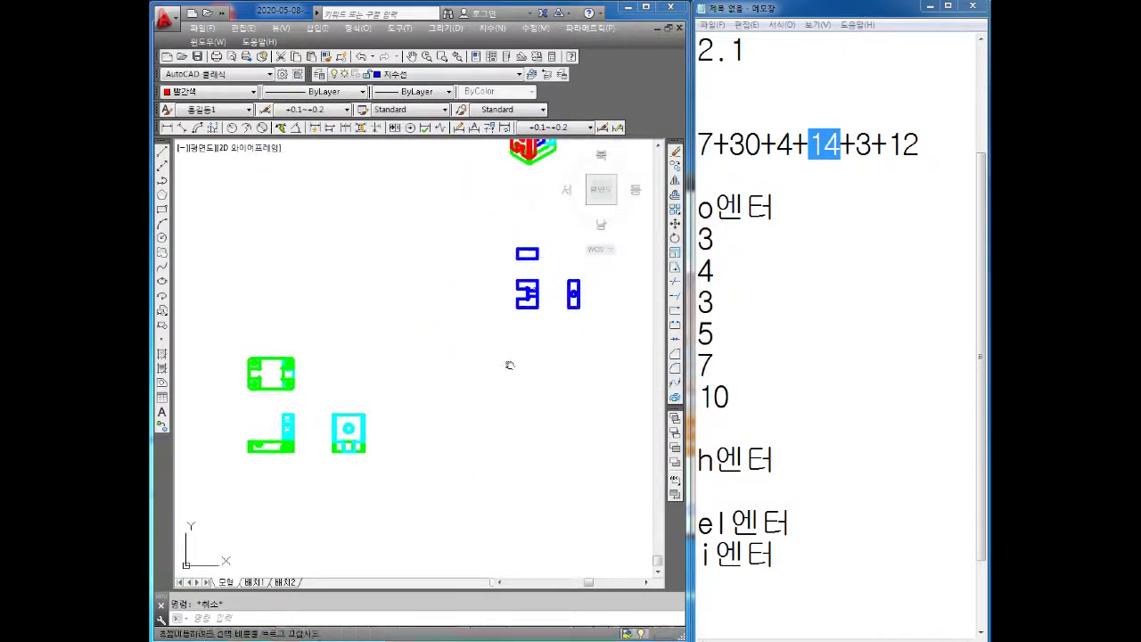
scroll(547, 255, "up", 2)
scroll(542, 277, "up", 3)
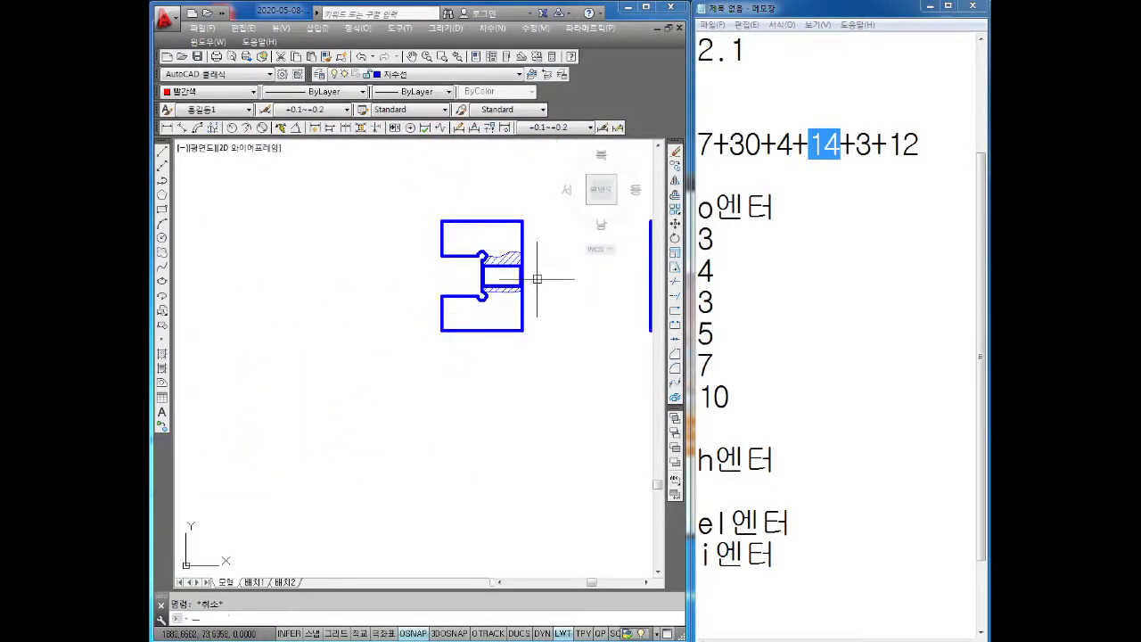
scroll(526, 211, "up", 2)
type("M")
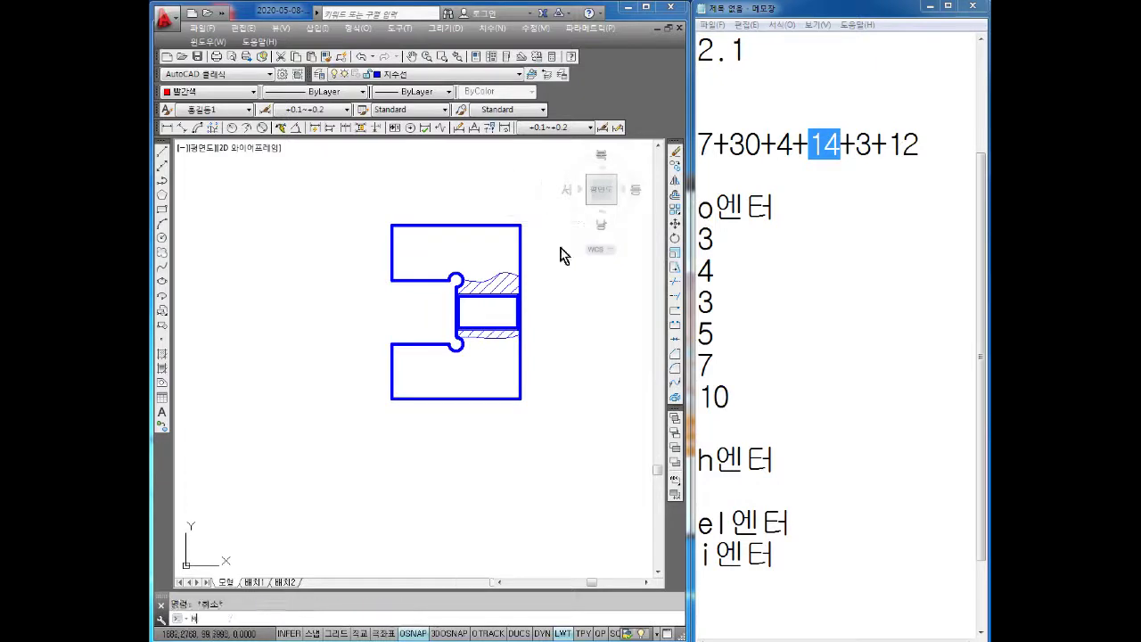
key("Return")
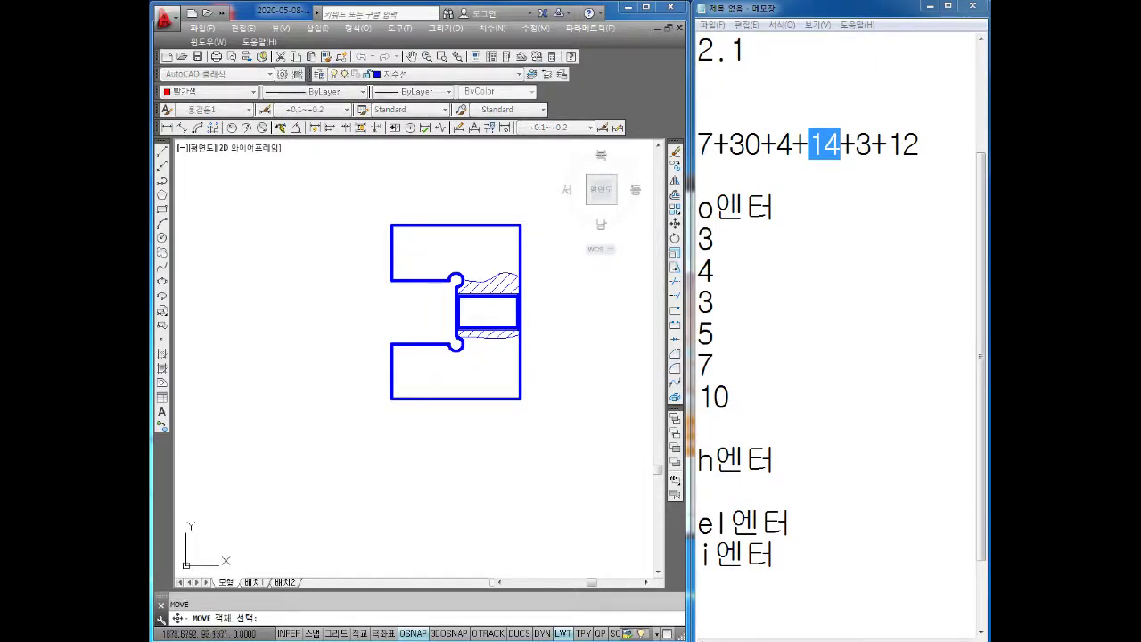
left_click_drag(535, 207, 349, 442)
key("Return")
left_click(520, 399)
Drop it with Nearest snap onto the green base's top edge beside the cyan part
scroll(520, 398, "down", 3)
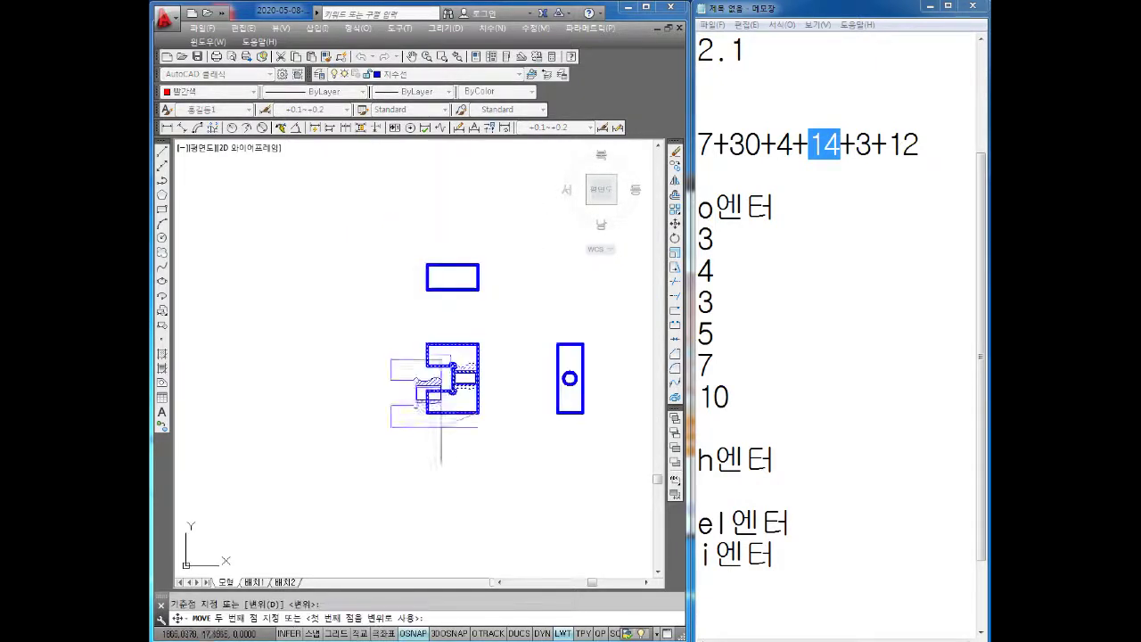
scroll(538, 257, "up", 3)
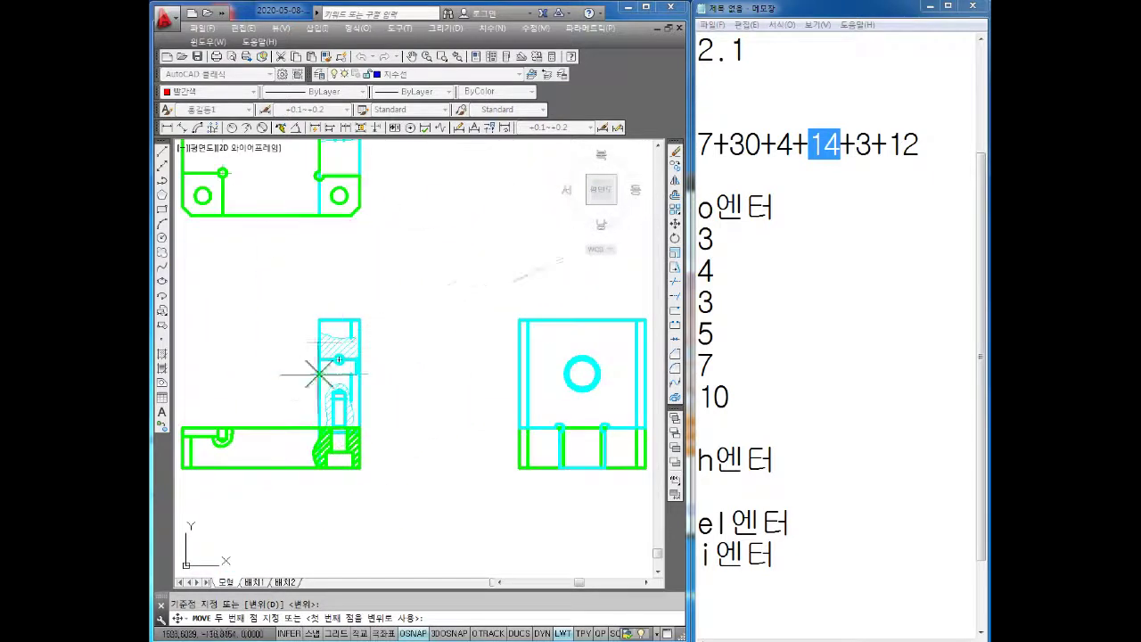
scroll(356, 383, "up", 2)
scroll(432, 357, "up", 2)
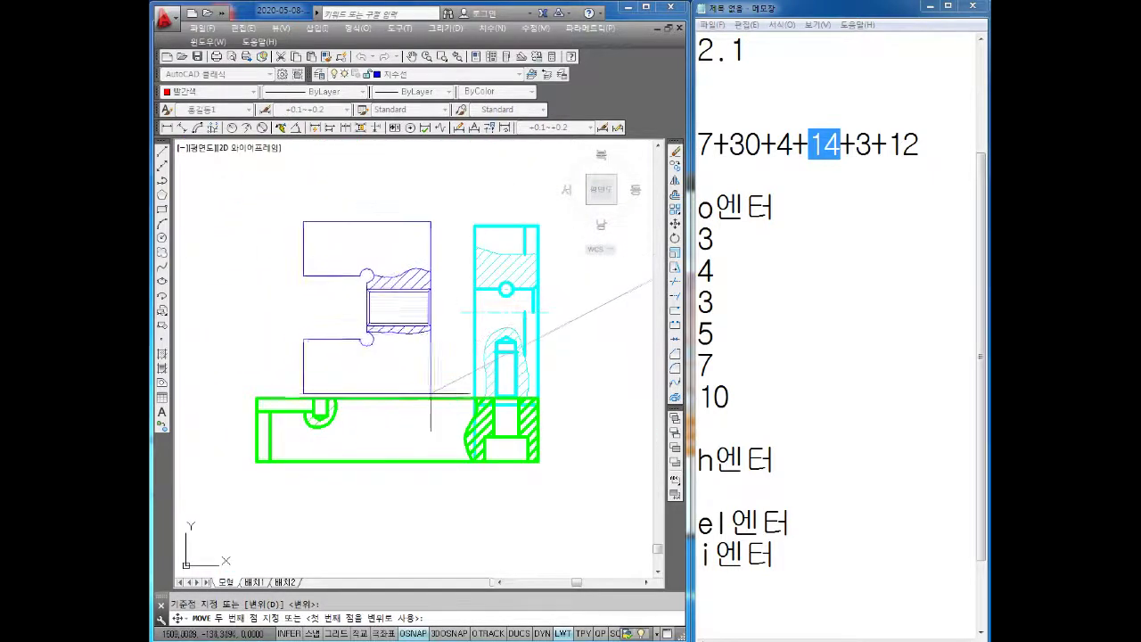
right_click(441, 390, "shift")
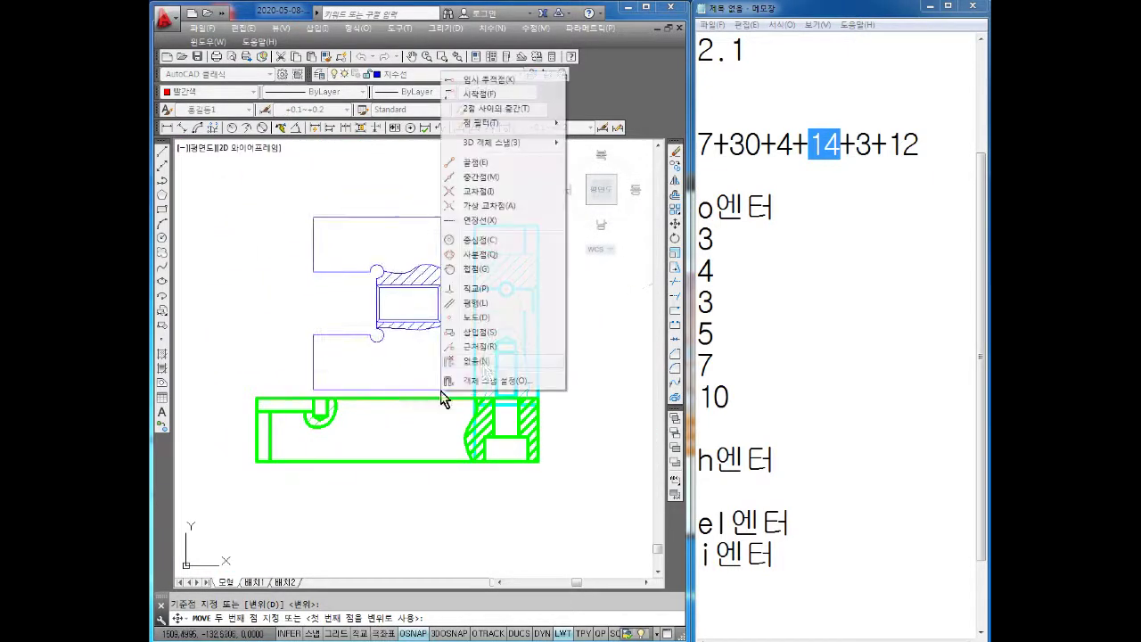
left_click(481, 347)
scroll(428, 401, "up", 2)
scroll(445, 419, "up", 2)
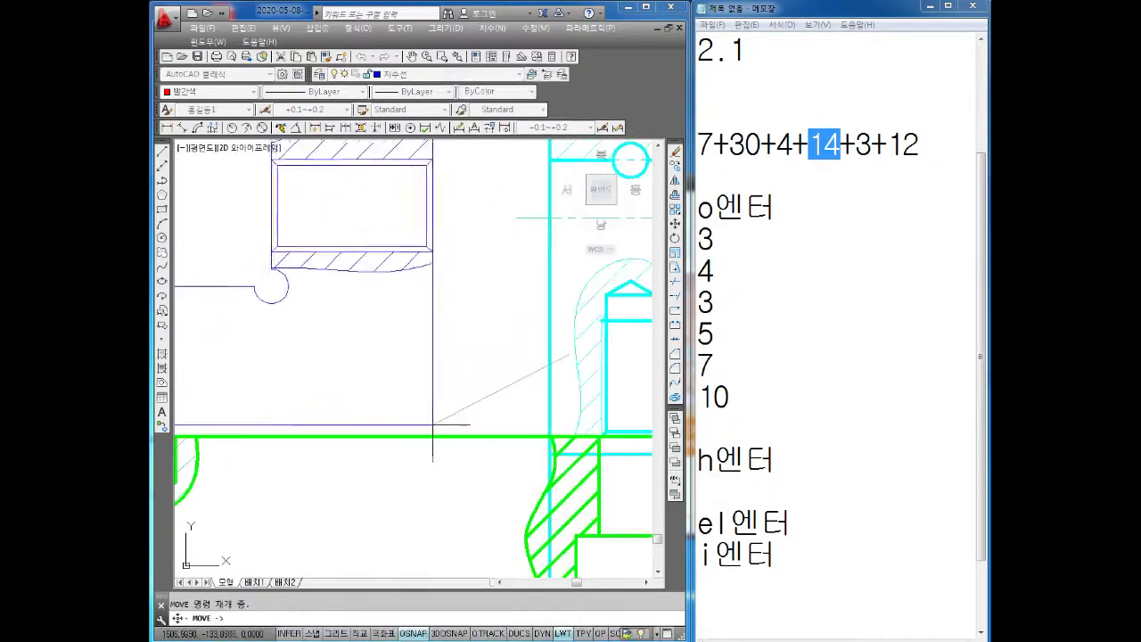
left_click(508, 436)
key("Escape")
scroll(509, 436, "down", 3)
scroll(463, 383, "up", 1)
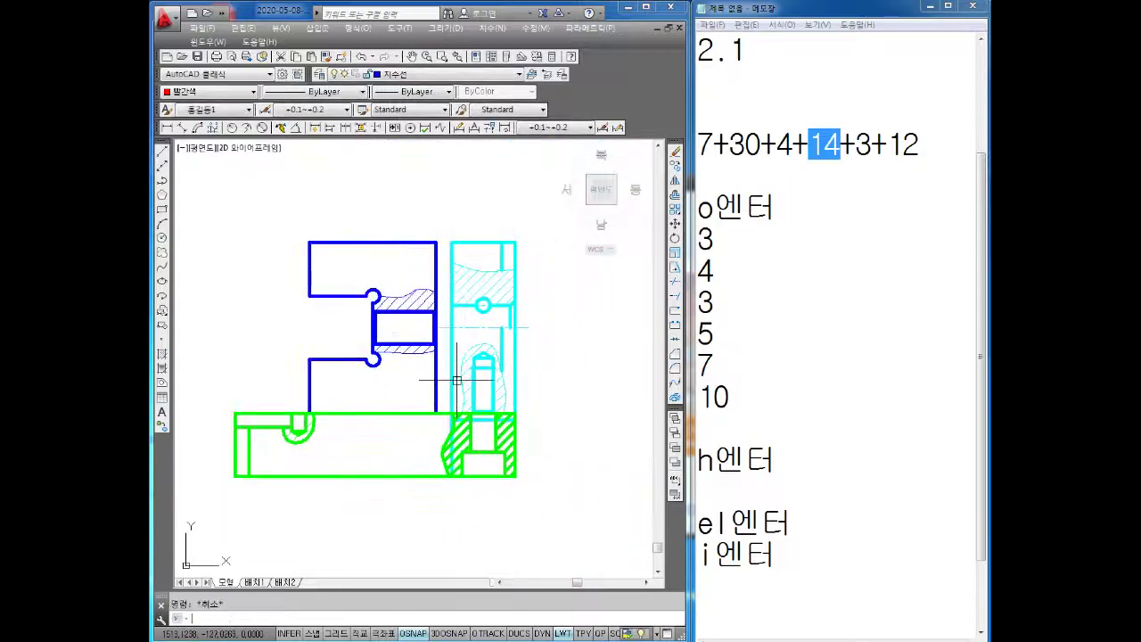
scroll(473, 367, "up", 3)
scroll(432, 429, "down", 2)
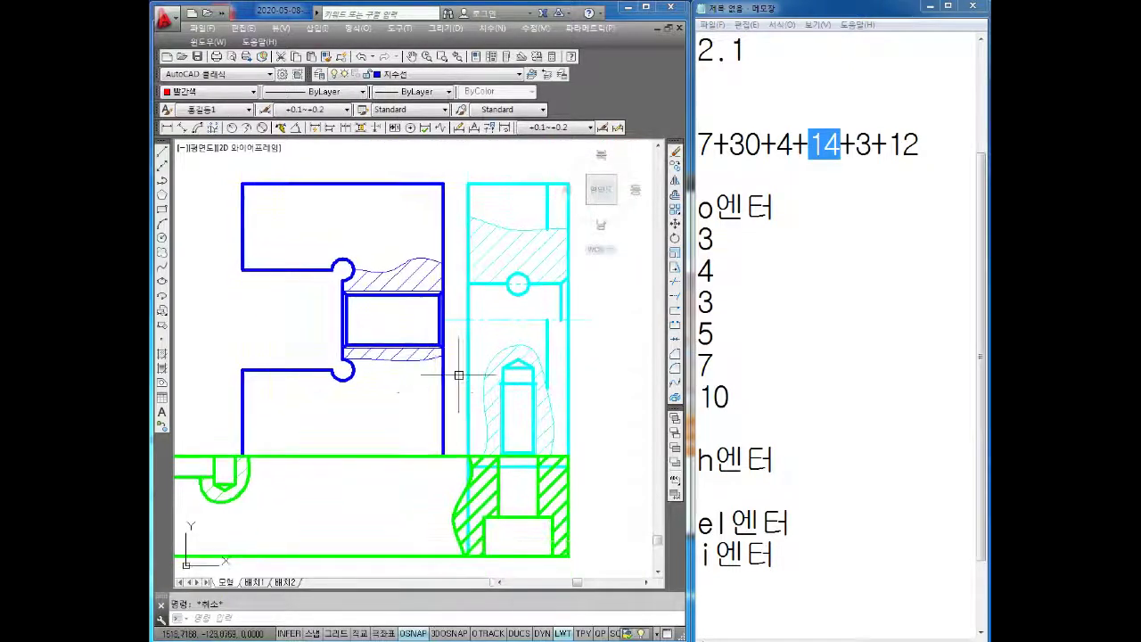
scroll(448, 359, "down", 2)
scroll(472, 383, "down", 2)
scroll(509, 356, "down", 2)
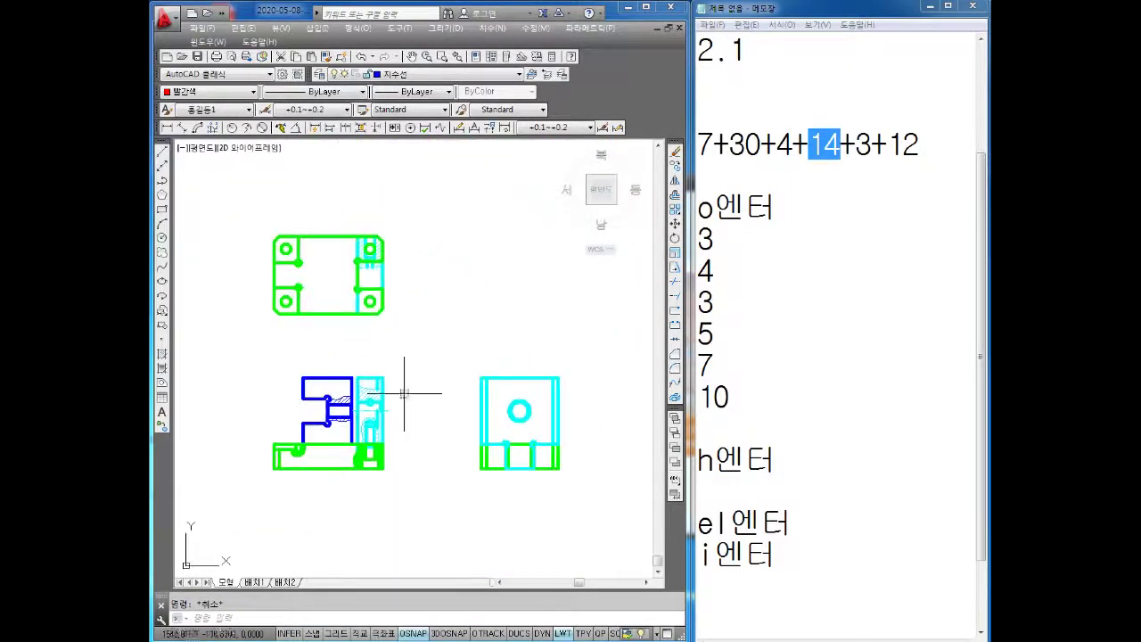